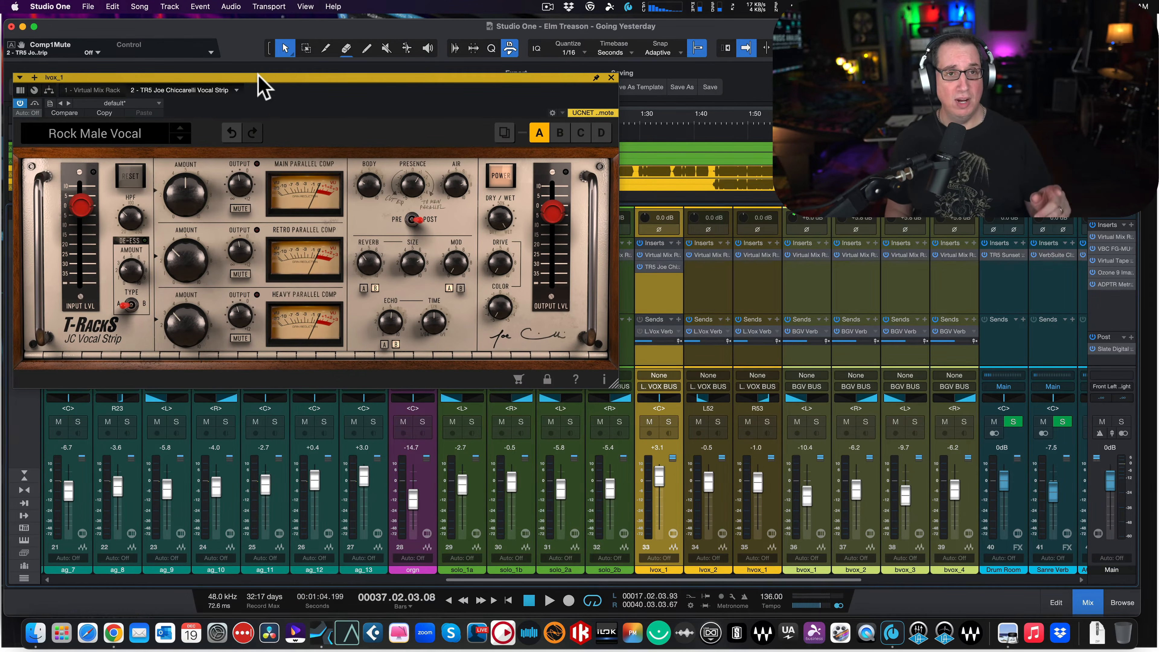
left_click_drag(257, 74, 260, 69)
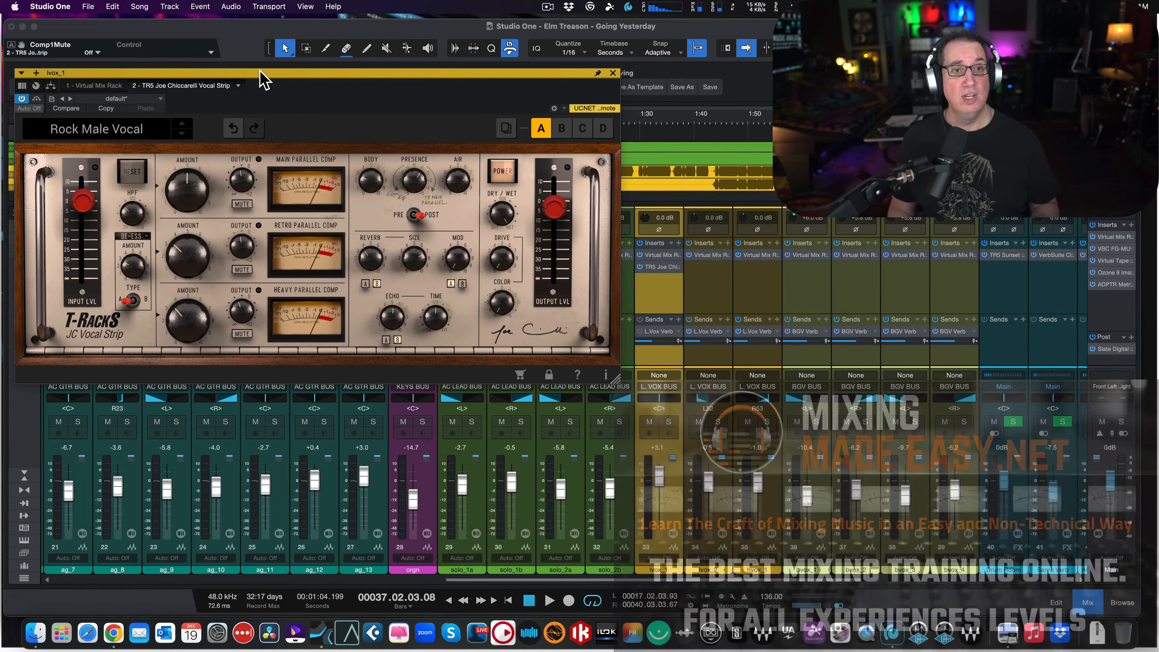
left_click_drag(260, 70, 255, 66)
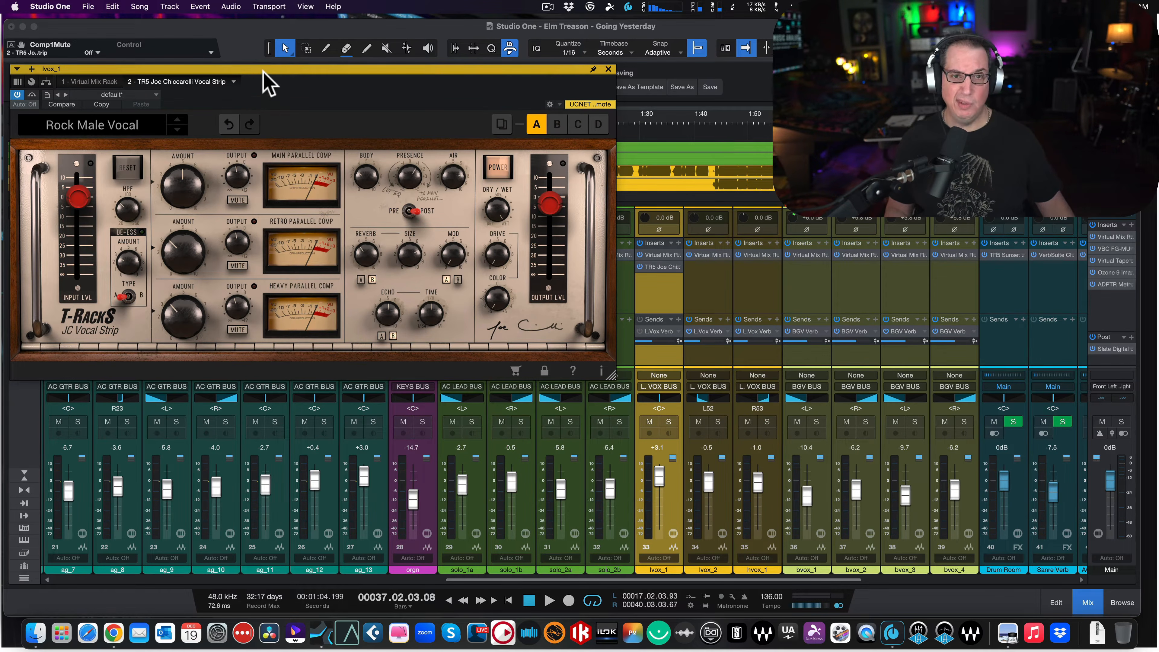
left_click_drag(262, 71, 265, 68)
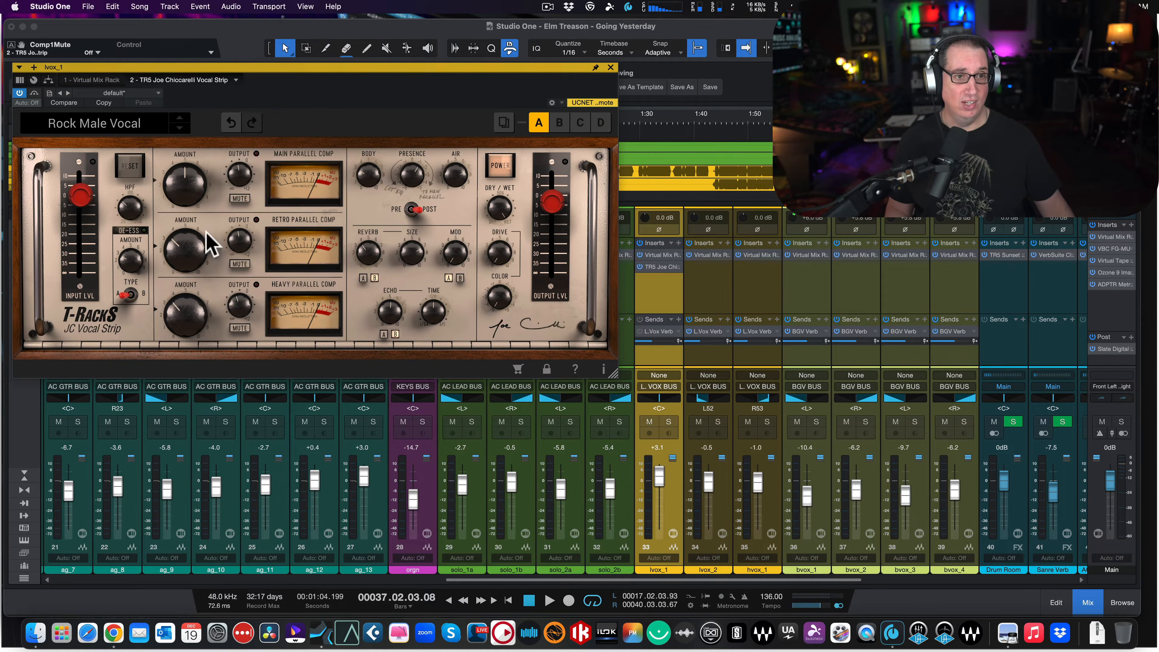
- Try the de-esser's type B, return it to type A, and set the de-esser amount to 3.1
mouse_move(84, 197)
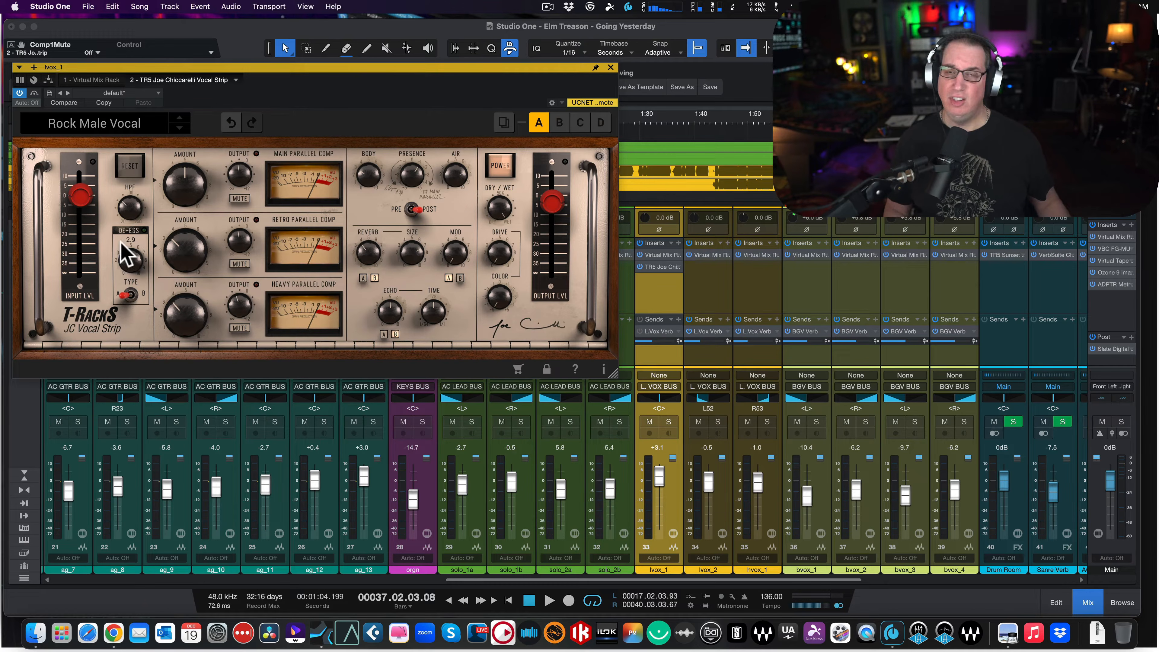
left_click(132, 295)
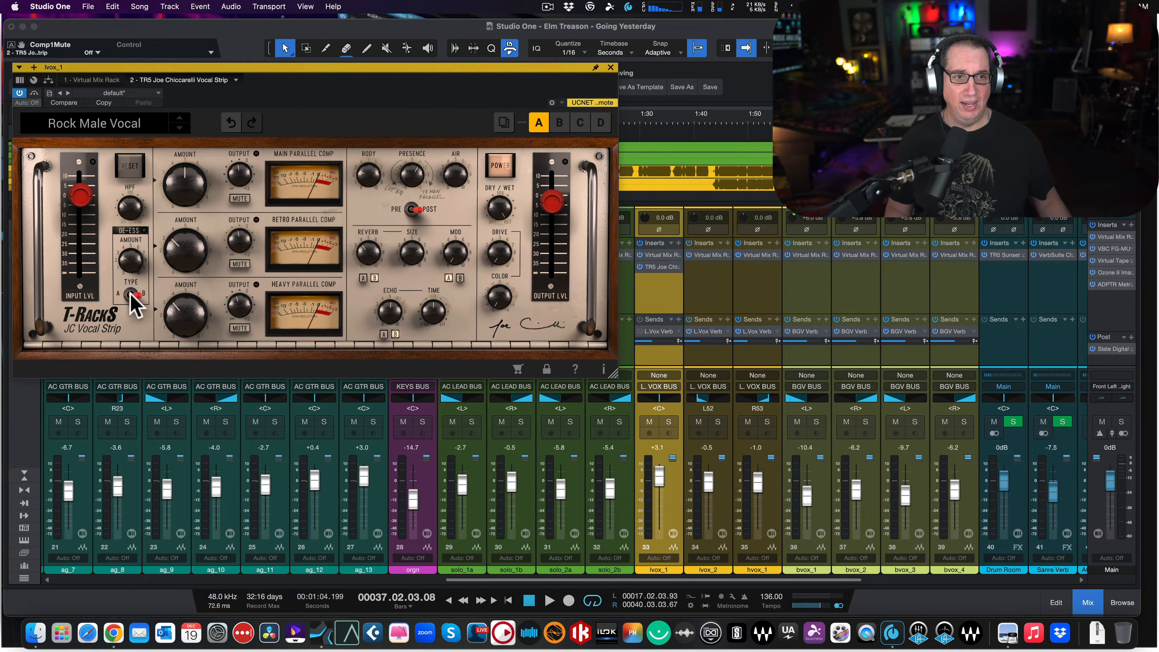
left_click(130, 295)
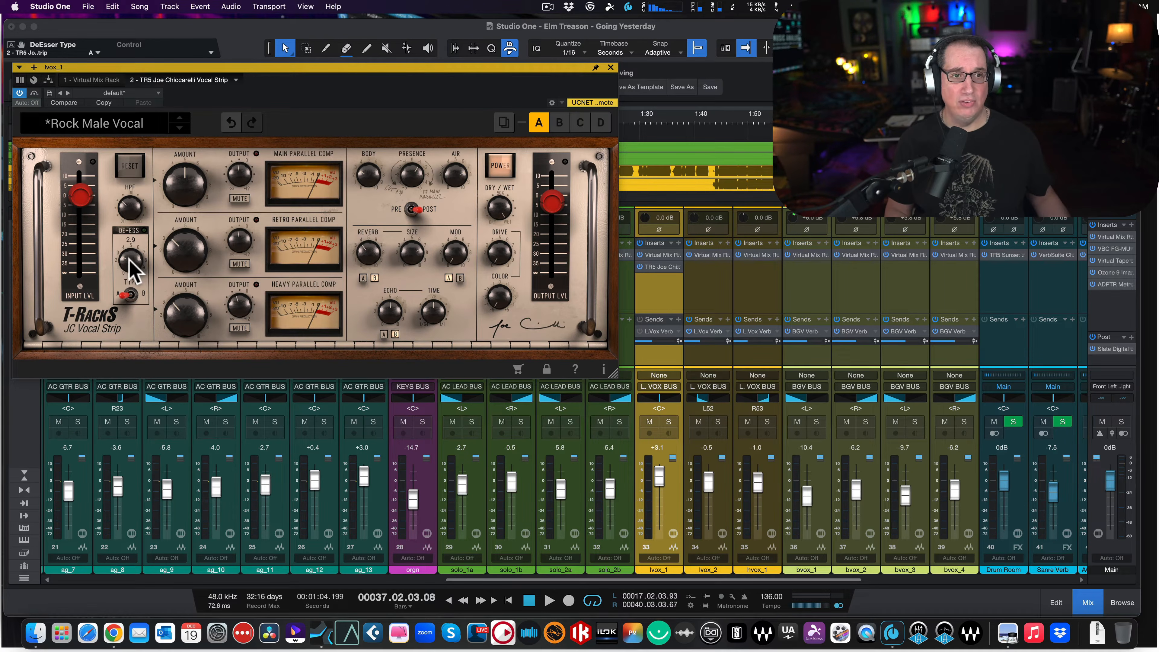
mouse_move(130, 260)
left_mouse_down()
mouse_move(135, 232)
mouse_move(136, 266)
left_mouse_up()
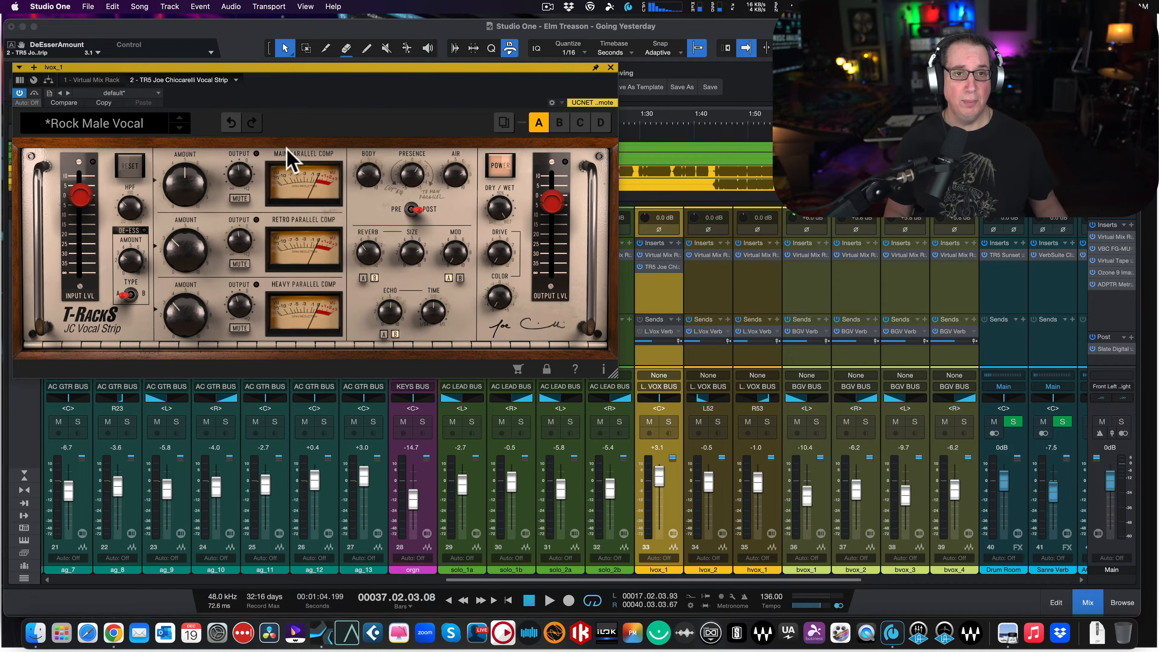
- Try muting the retro, main and heavy parallel compressors, and unmute them all again
mouse_move(185, 174)
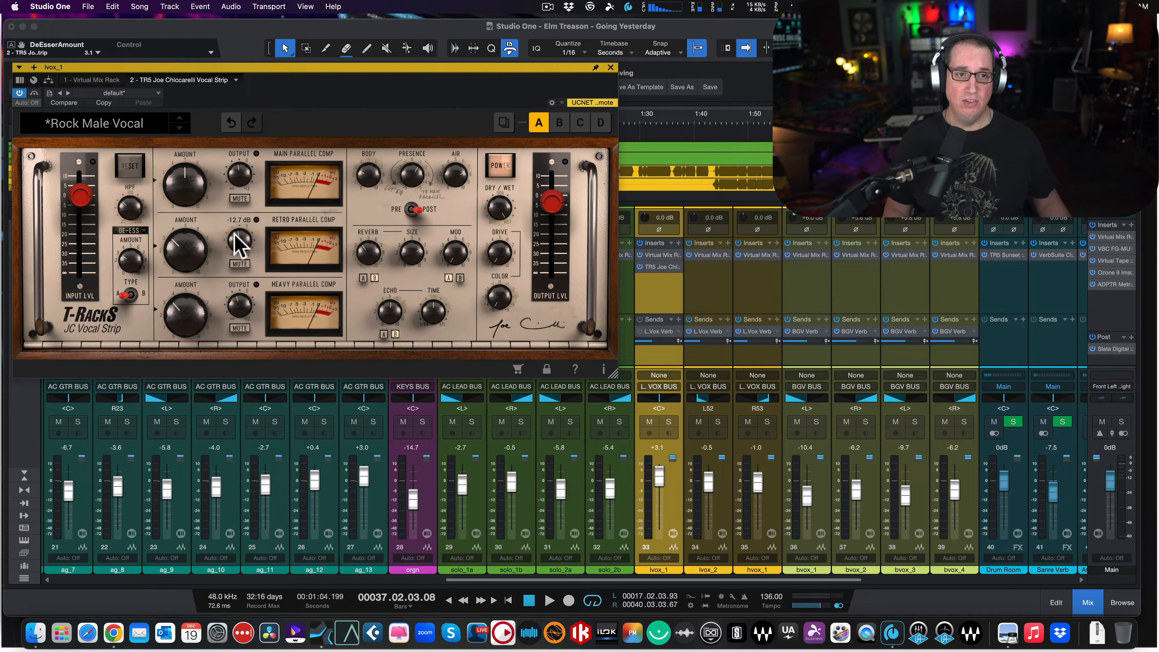
left_click(244, 263)
left_click(244, 262)
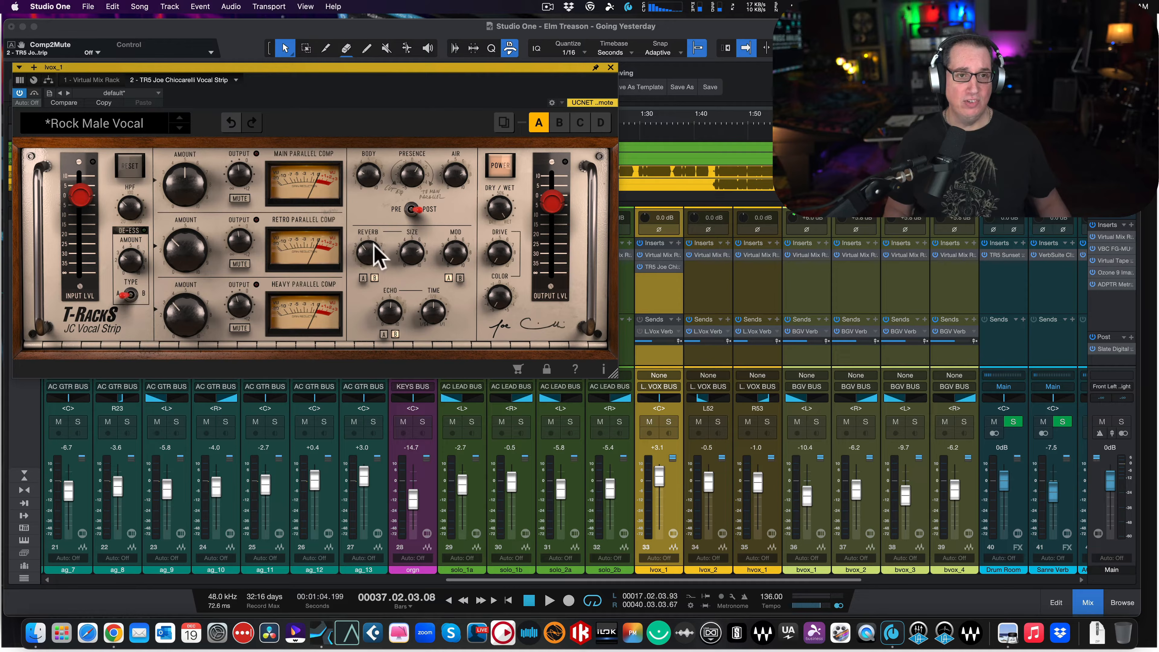
left_click(236, 198)
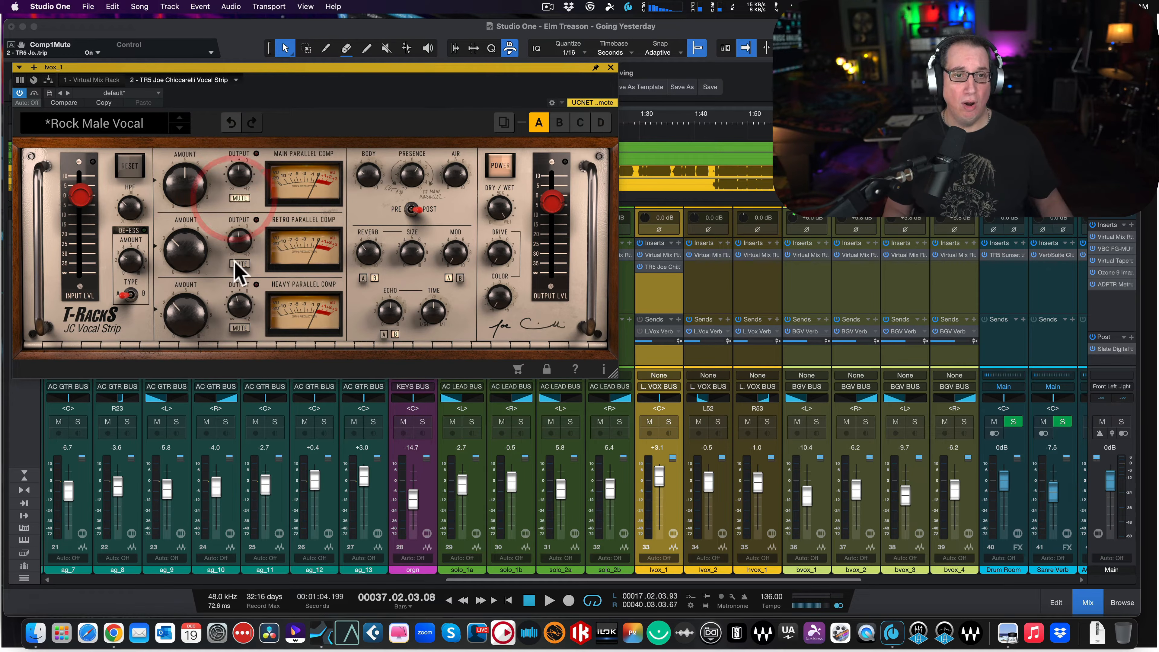
left_click(239, 327)
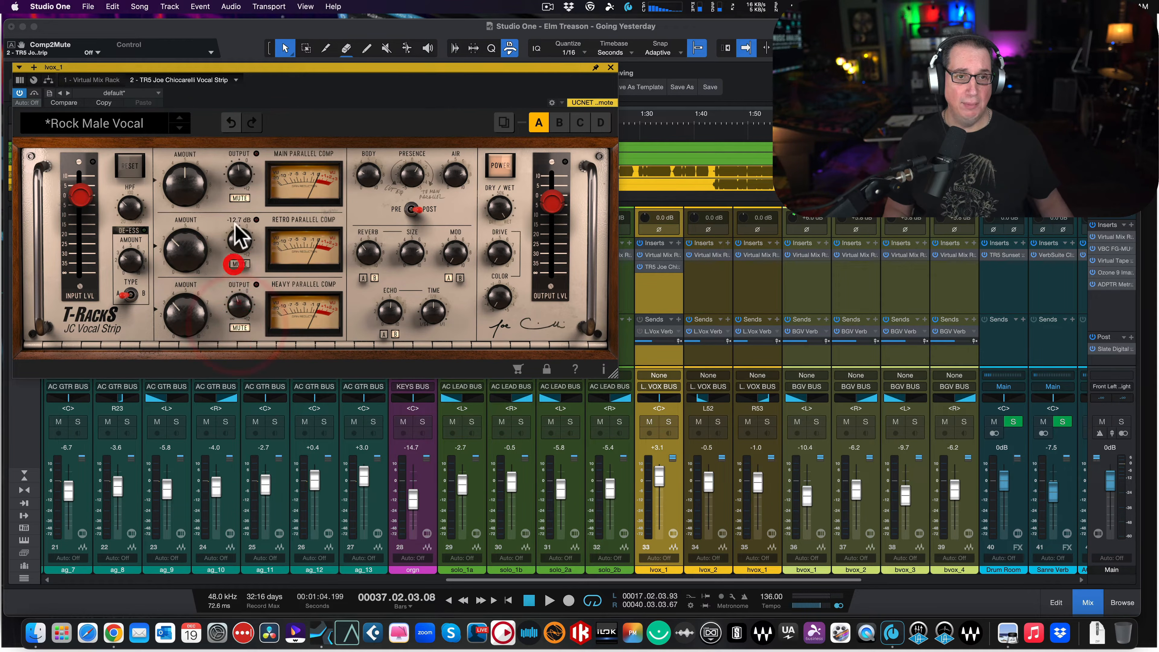
left_click(239, 198)
left_click(239, 328)
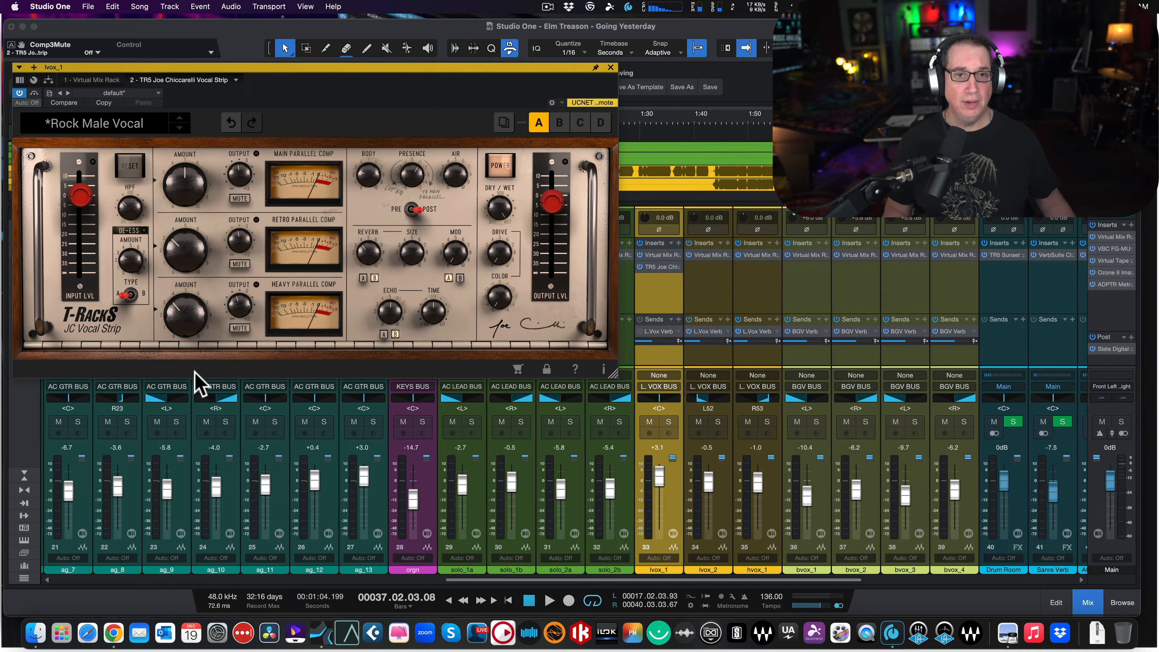
- Switch the Pre/Post setting to Pre and compare the A and B types of the reverb and modulation
left_click(408, 206)
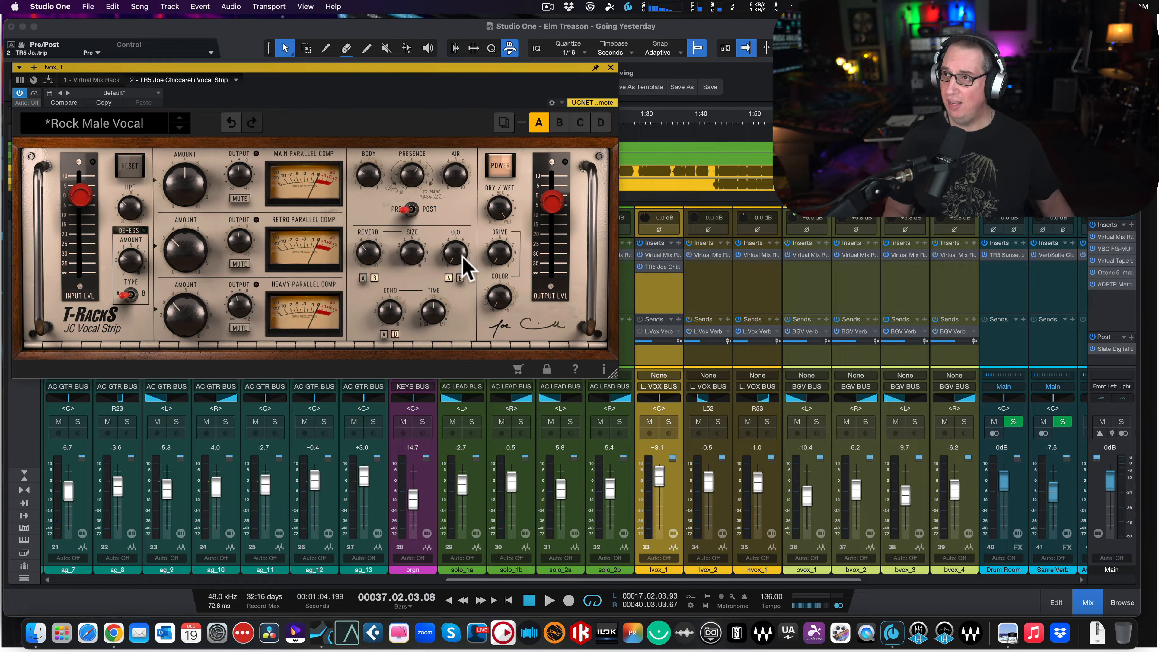
left_click(364, 279)
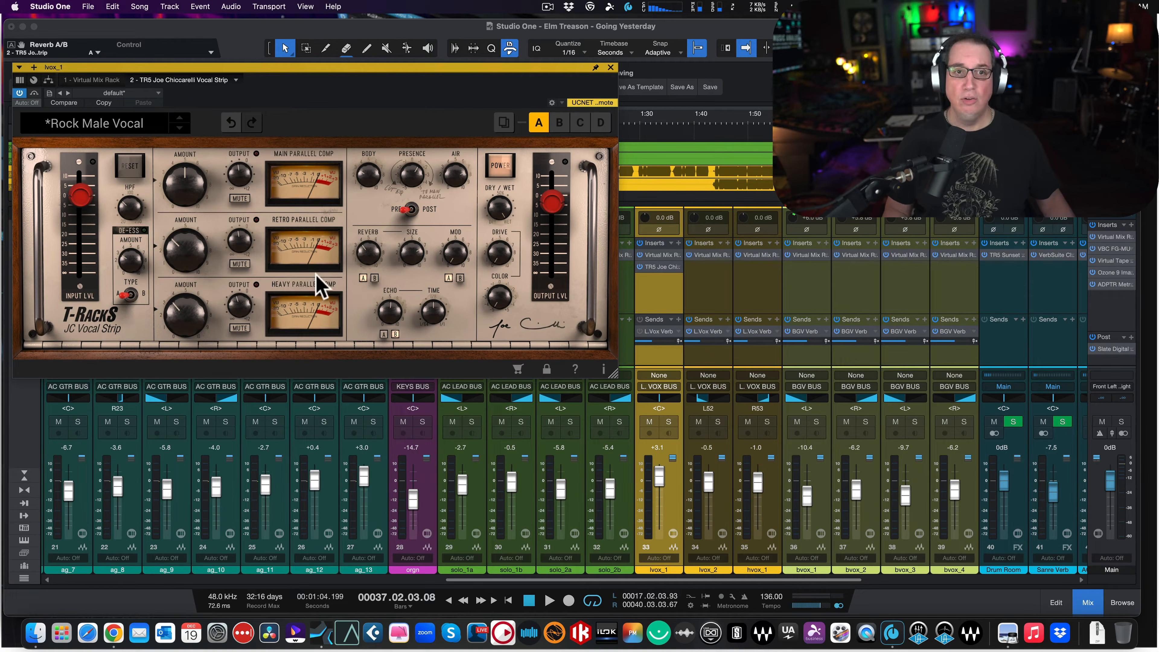
left_click(364, 279)
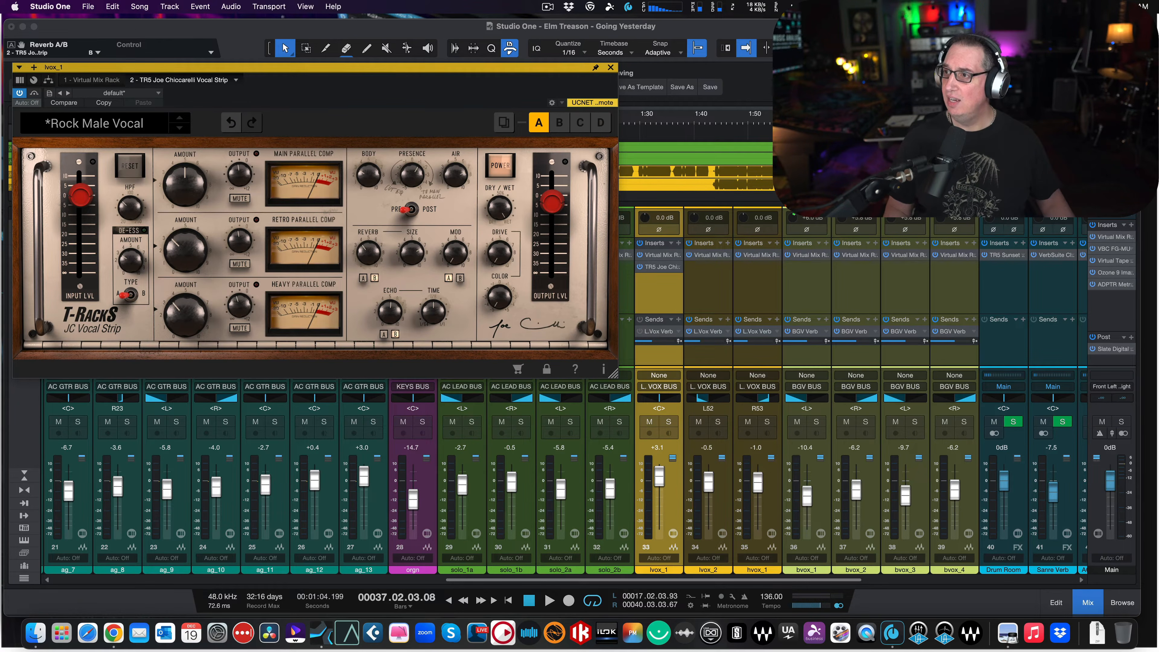
left_click(459, 279)
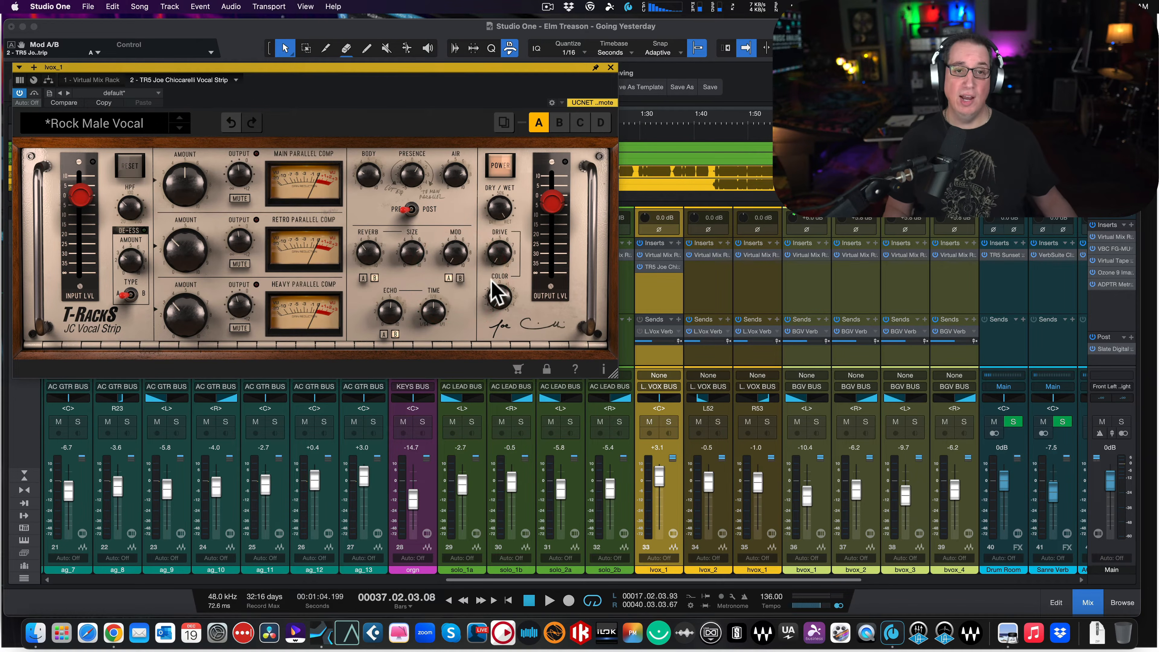
- Compare the two echo types and set the echo to type A
mouse_move(422, 254)
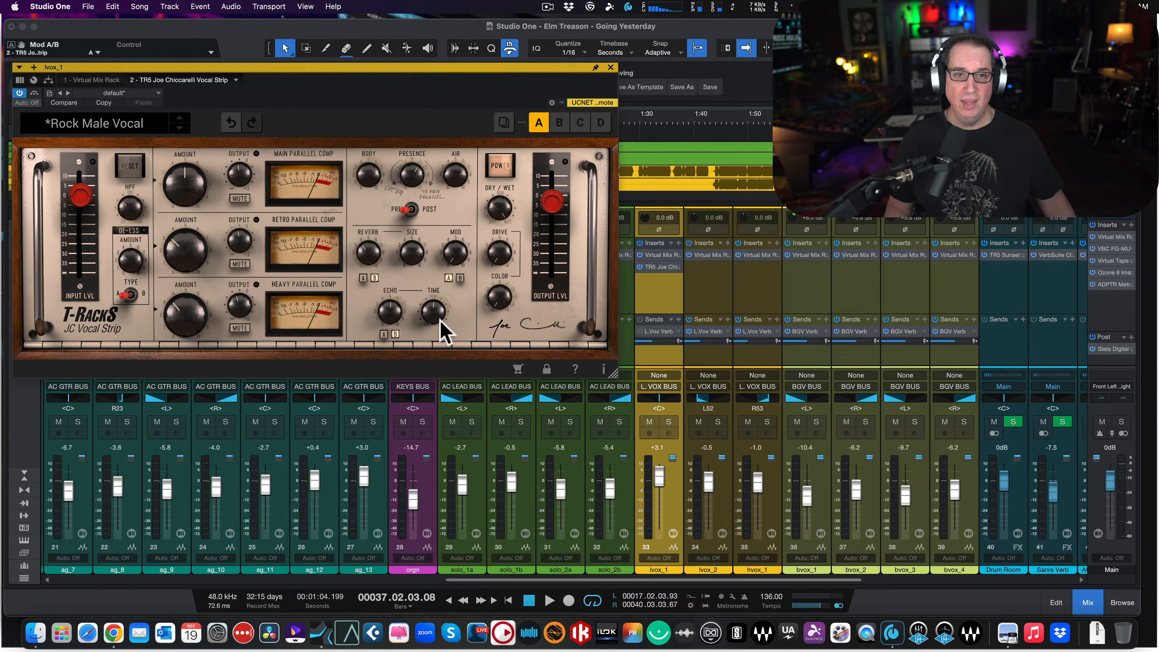
mouse_move(433, 325)
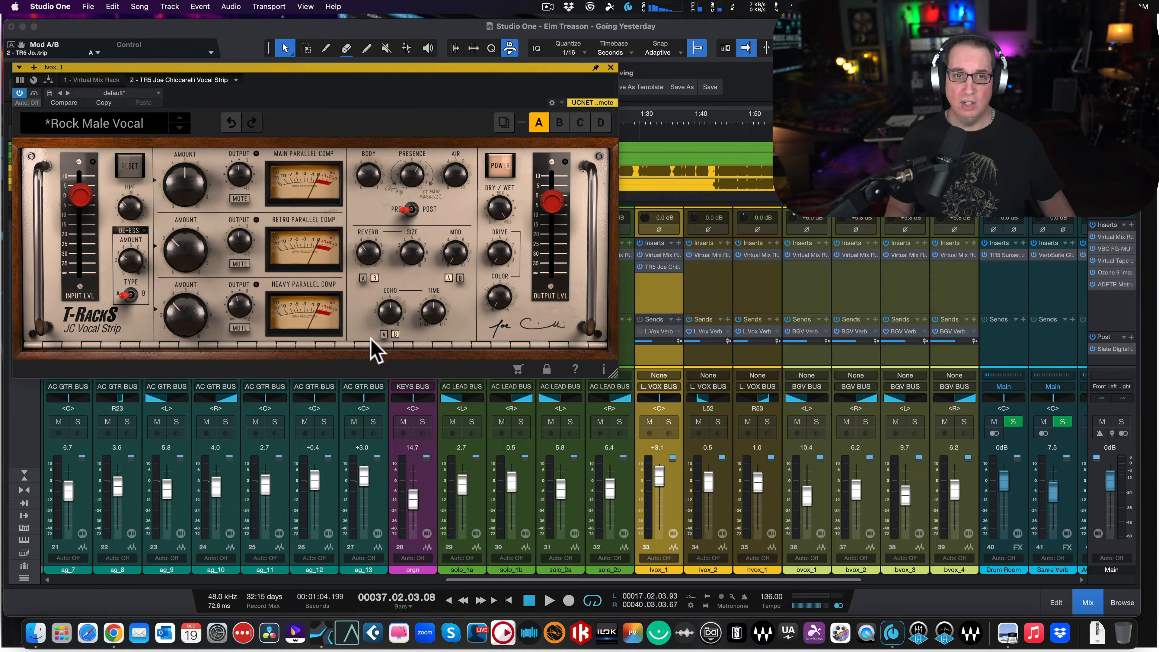
left_click(382, 332)
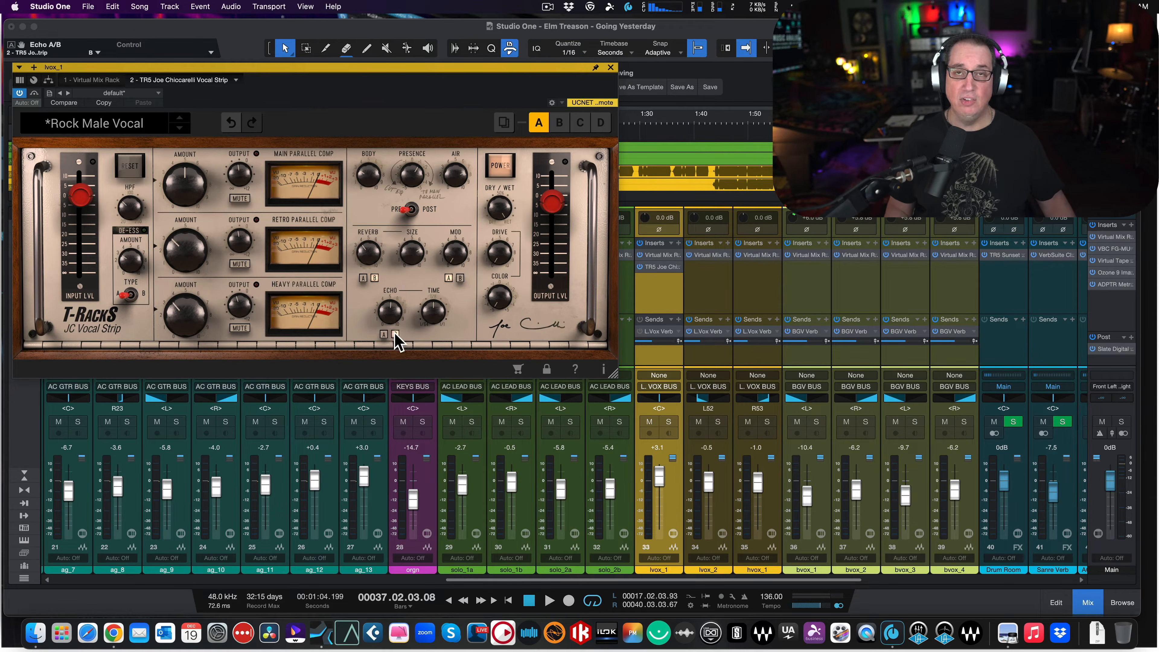
left_click(382, 334)
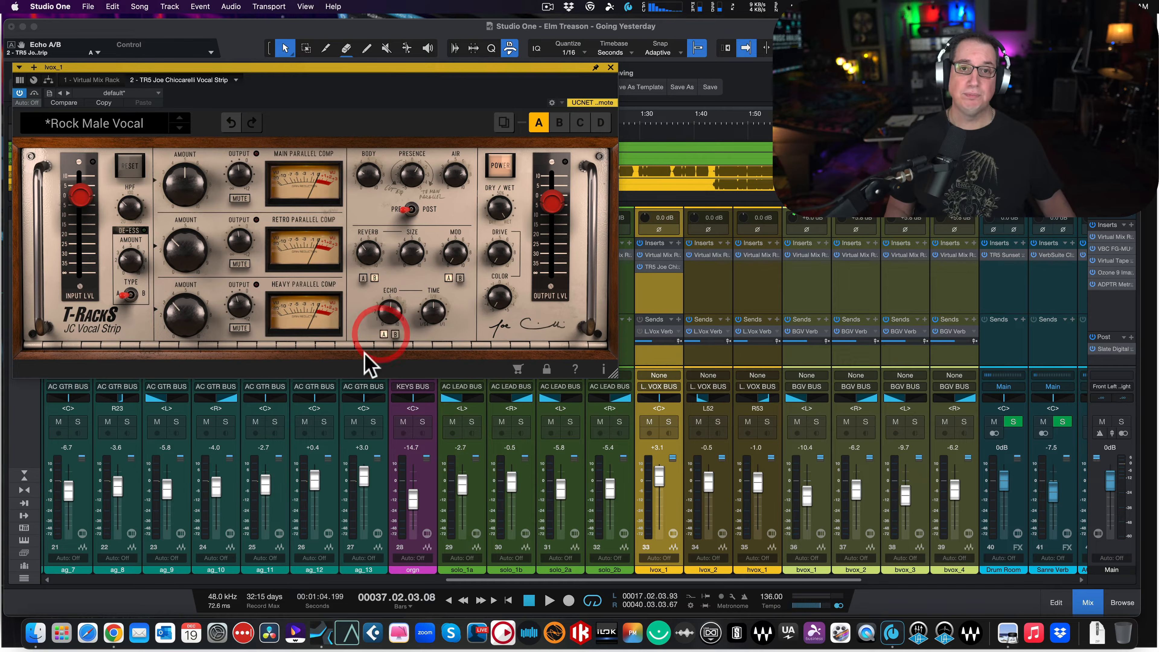
- Power the vocal strip off and on repeatedly, leaving it switched on
left_click(505, 157)
left_click(505, 156)
left_click(506, 157)
left_click(506, 156)
left_click(506, 157)
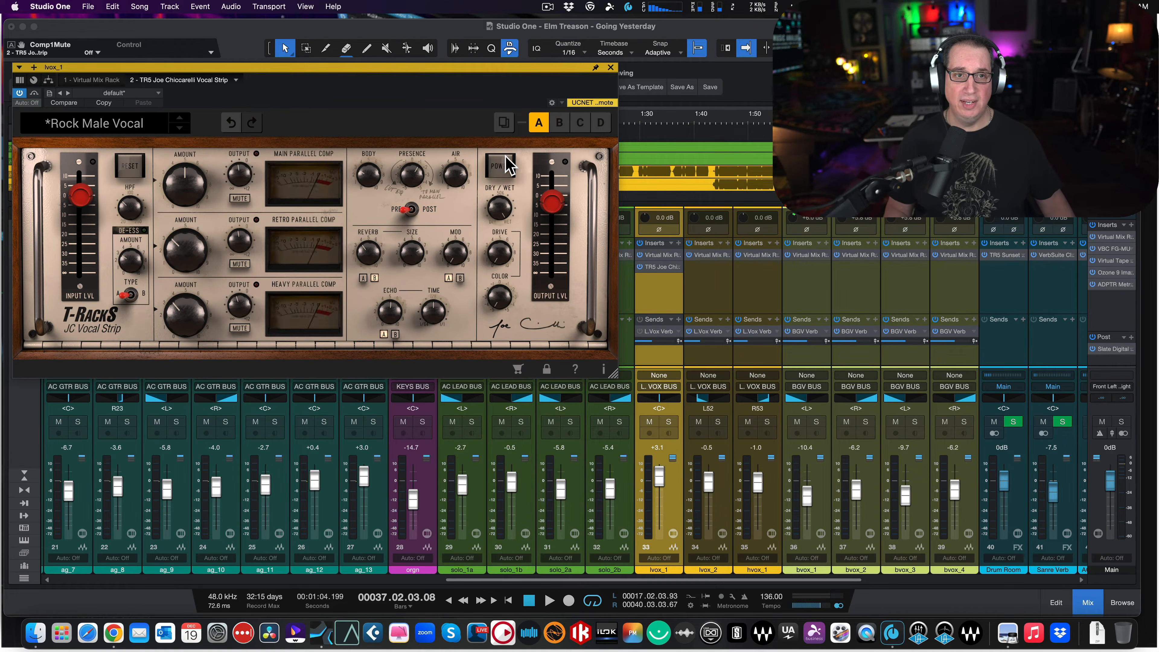
left_click(506, 157)
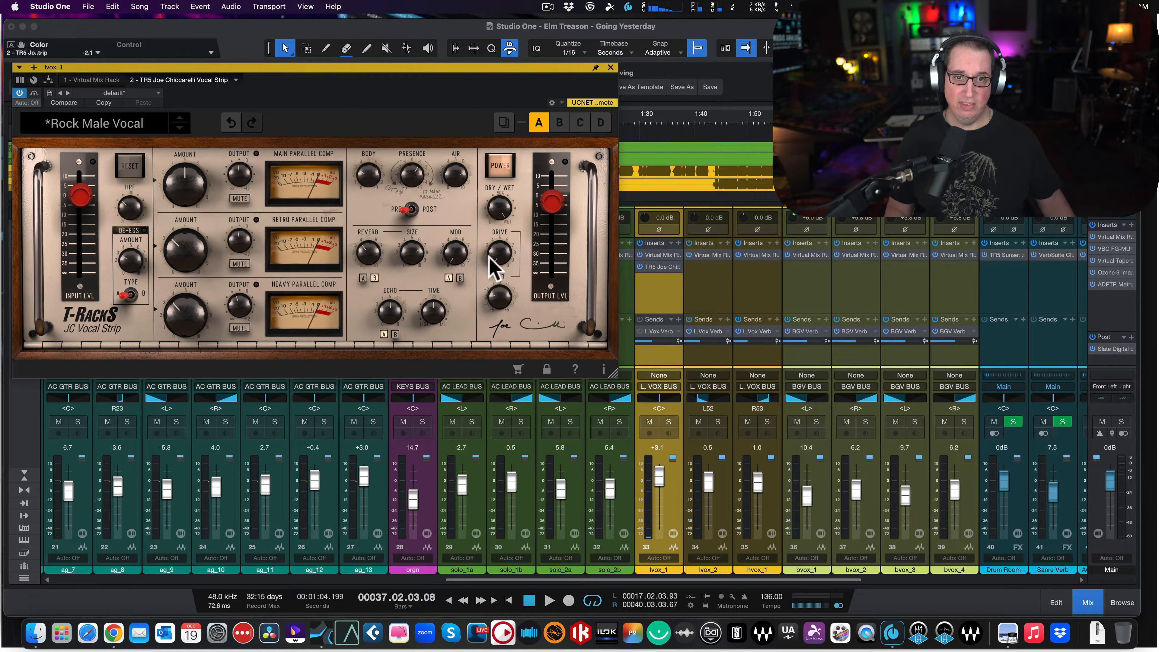
- Set the vocal strip's Color to -5.0, shift the plug-in window slightly, and save the song
left_click_drag(498, 296, 491, 350)
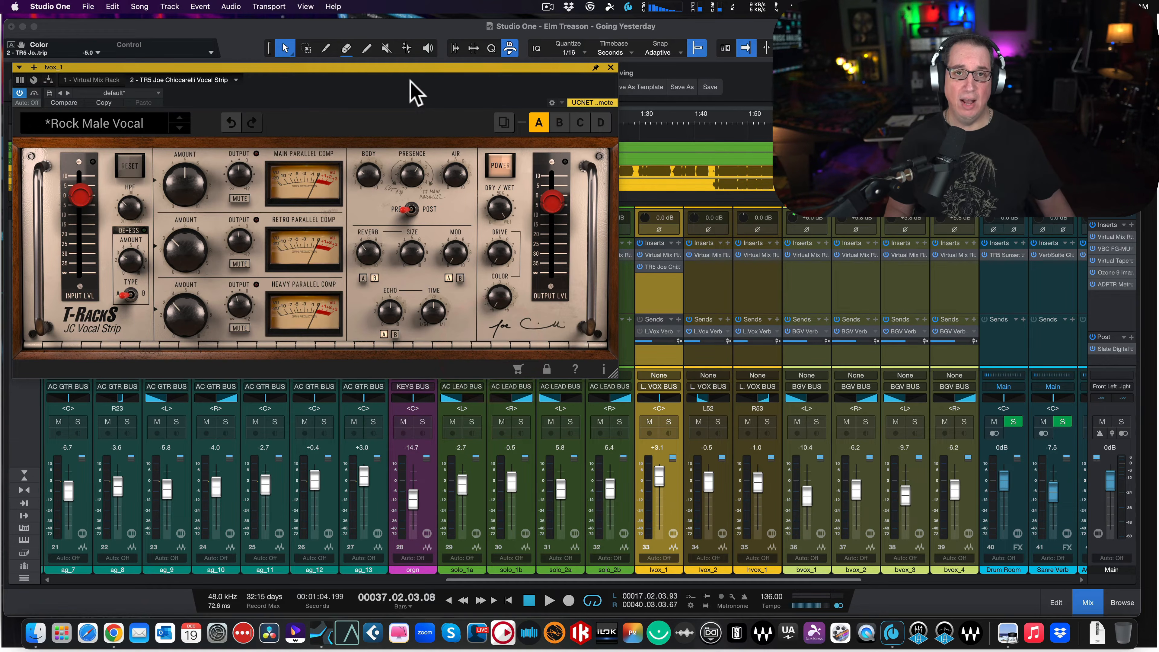
left_click_drag(400, 69, 366, 75)
key("super+s")
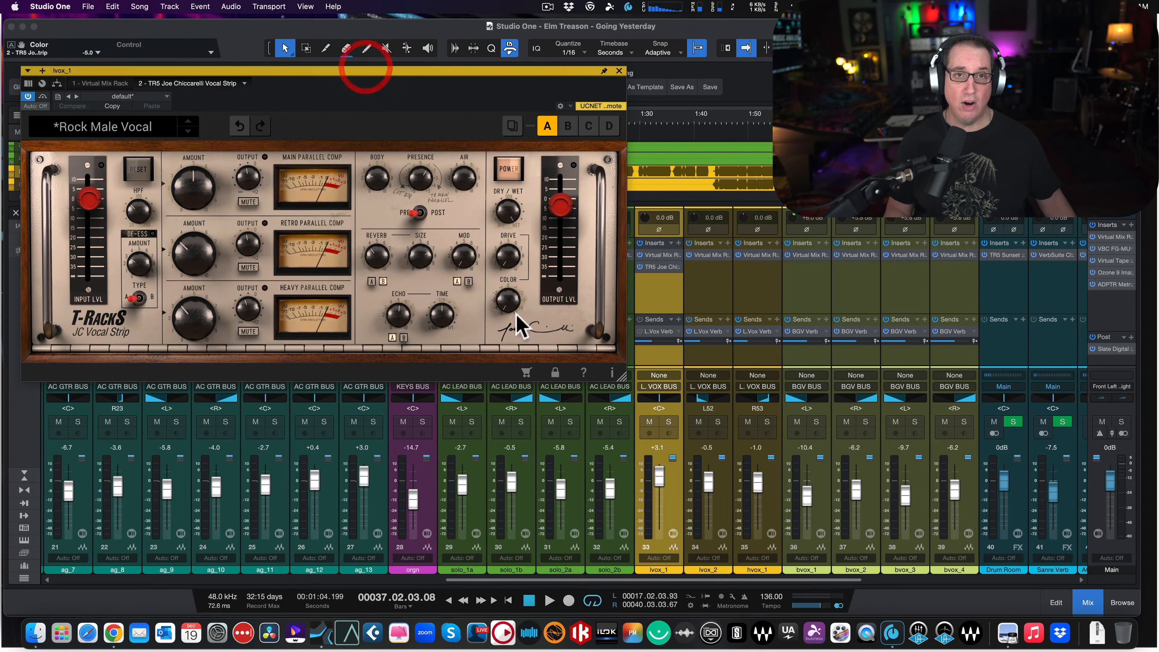
- Browse the vocal strip's factory presets without loading one
mouse_move(397, 313)
left_click(143, 132)
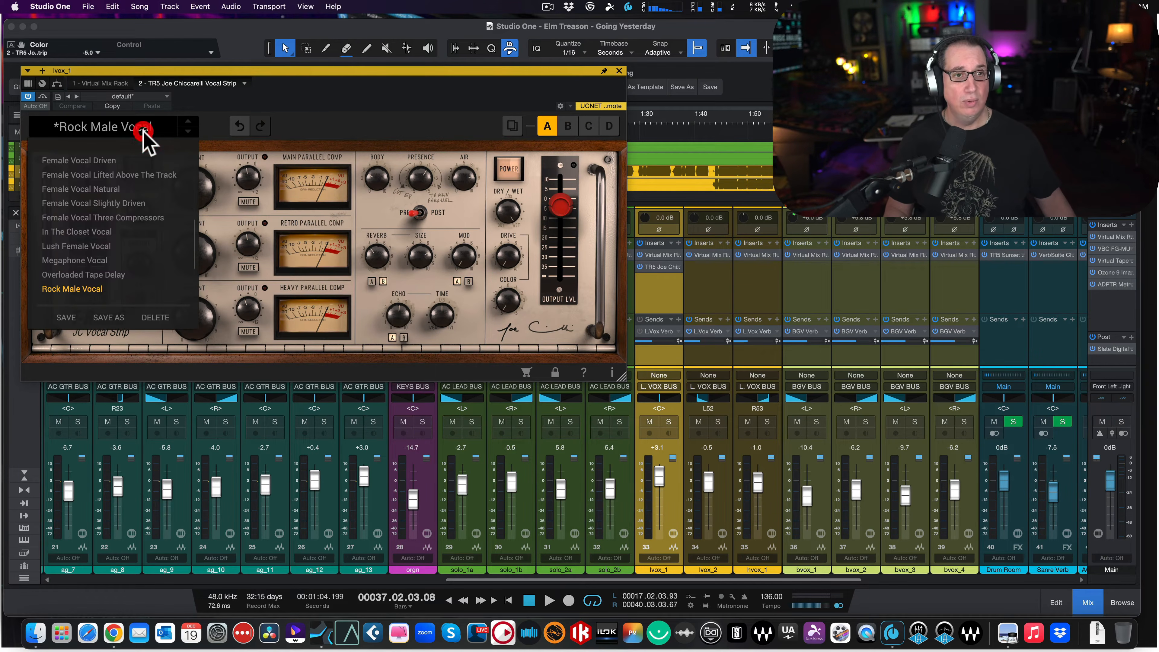
scroll(112, 261, "down", 4)
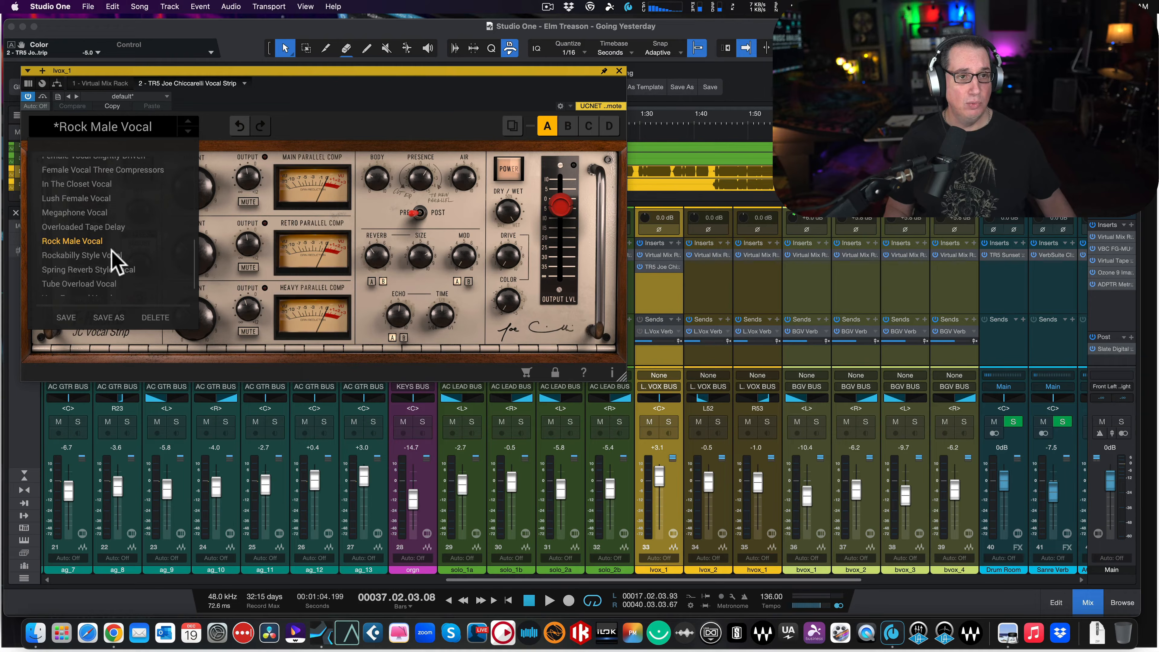
scroll(108, 250, "up", 10)
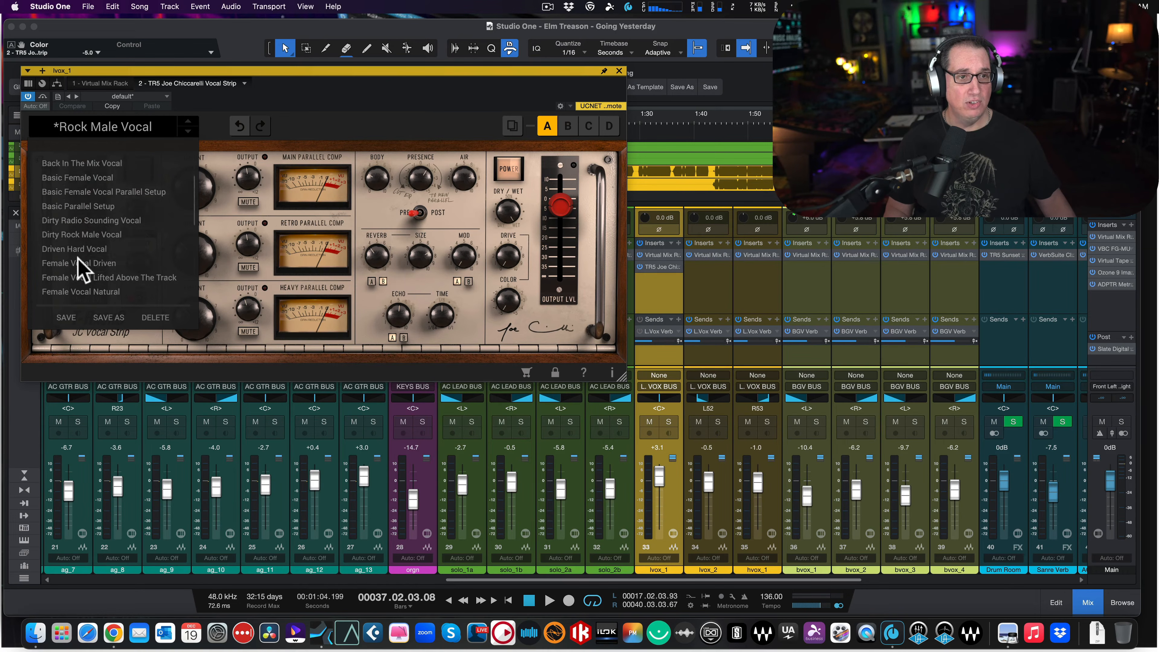
left_click(284, 104)
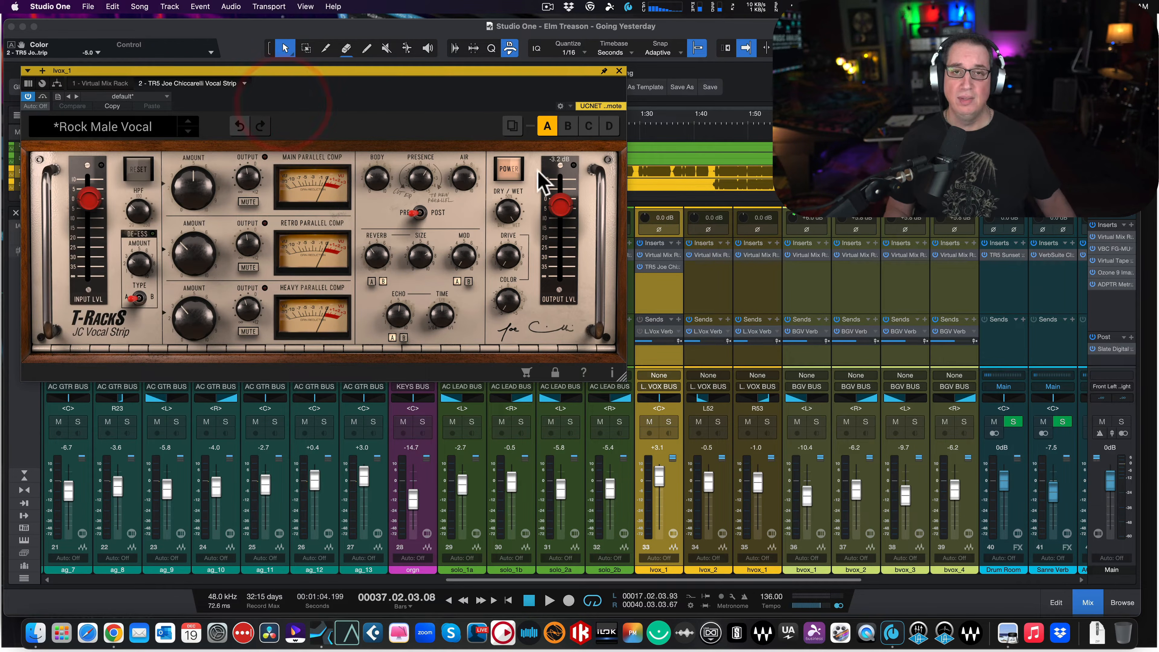
- Close the vocal strip window and place the playback cursor at the start of the loop range
left_click(619, 71)
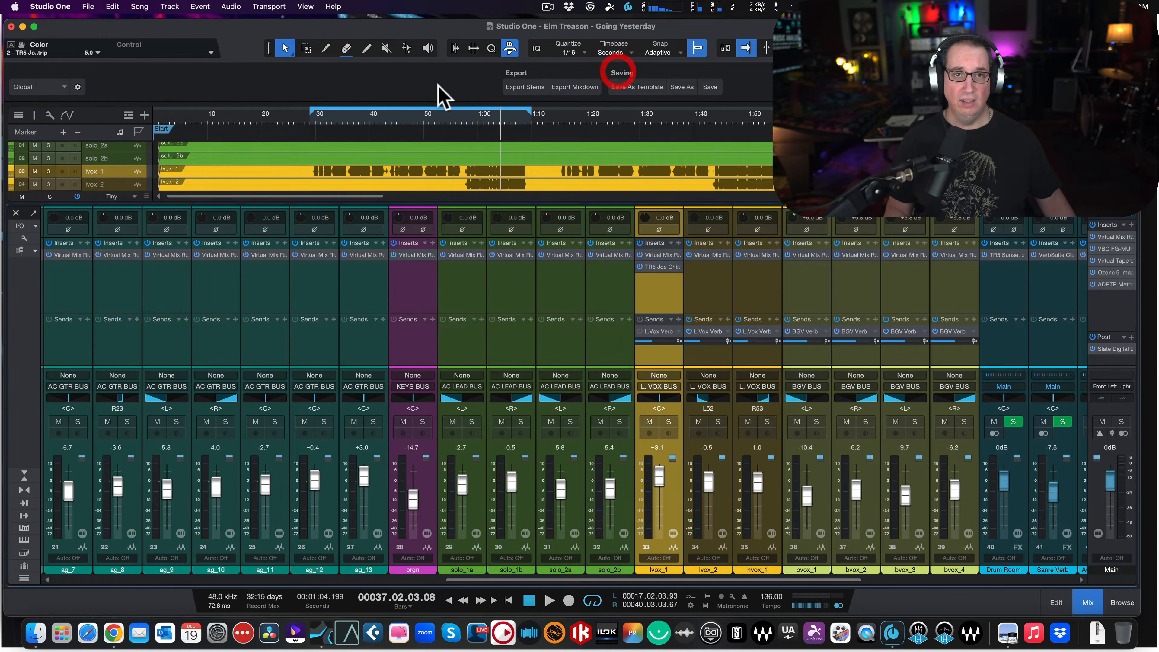
left_click(428, 83)
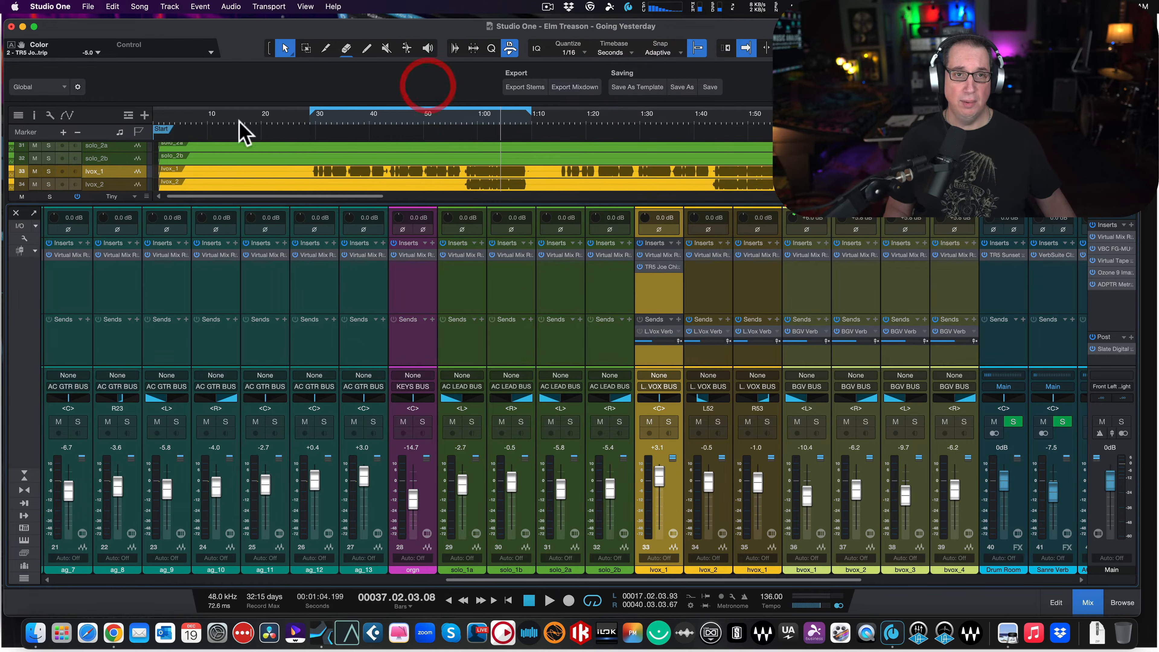
left_click(311, 118)
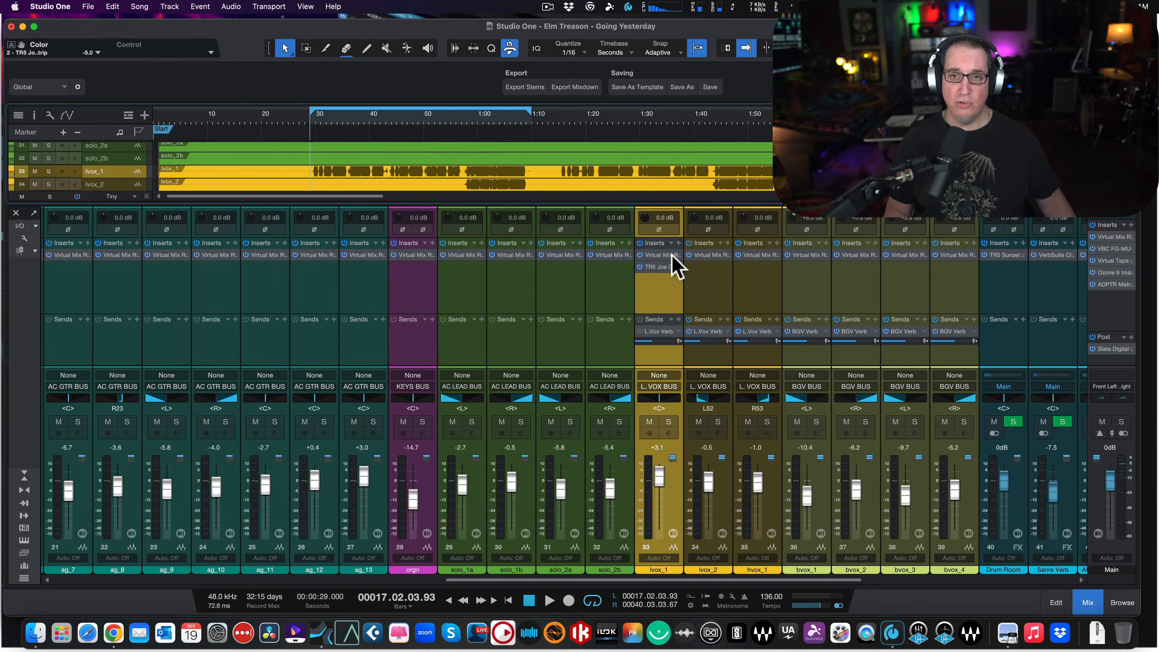
- View the Virtual Mix Rack insert on the lvox_1 channel and close it
left_click(658, 268)
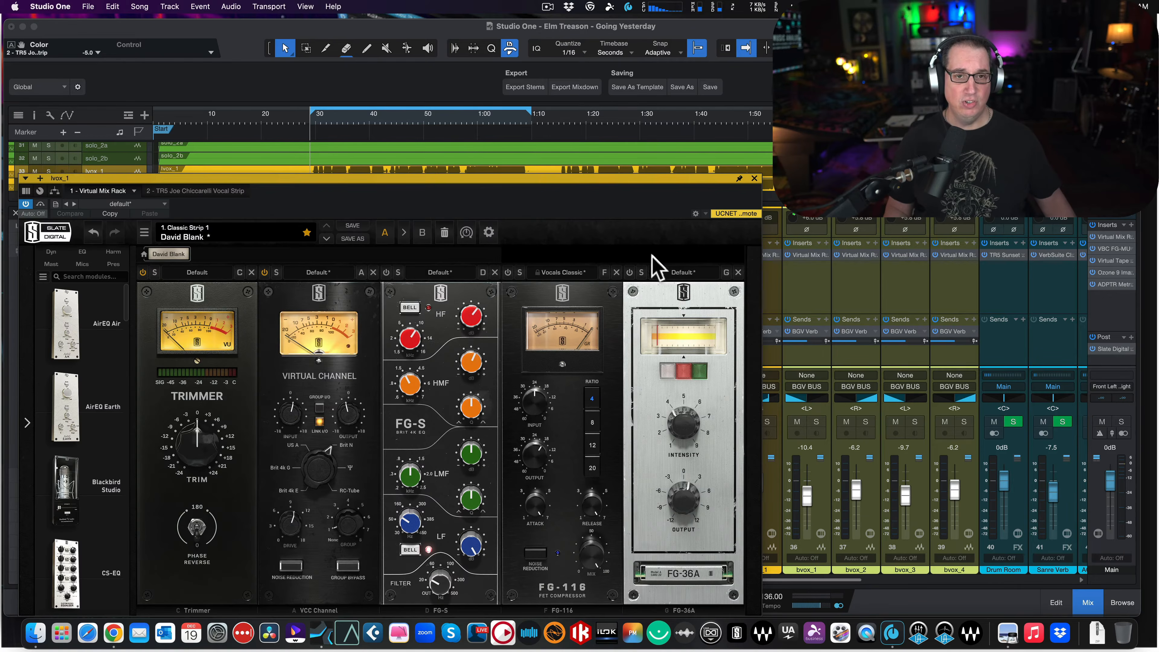
left_click_drag(344, 180, 348, 113)
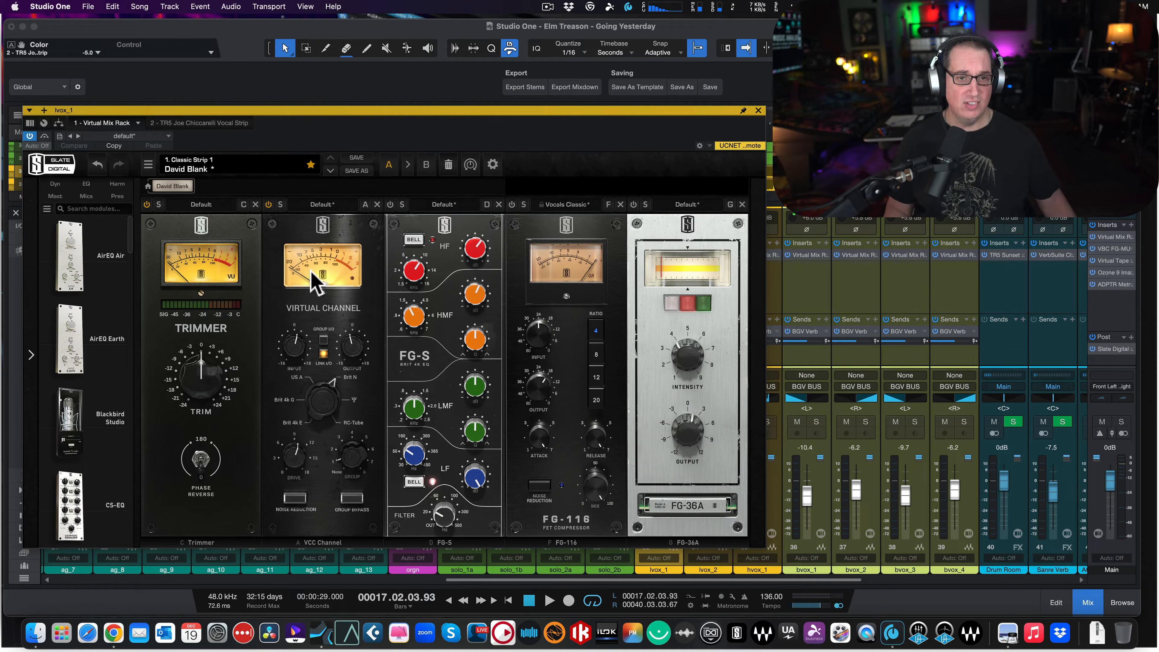
left_click(758, 112)
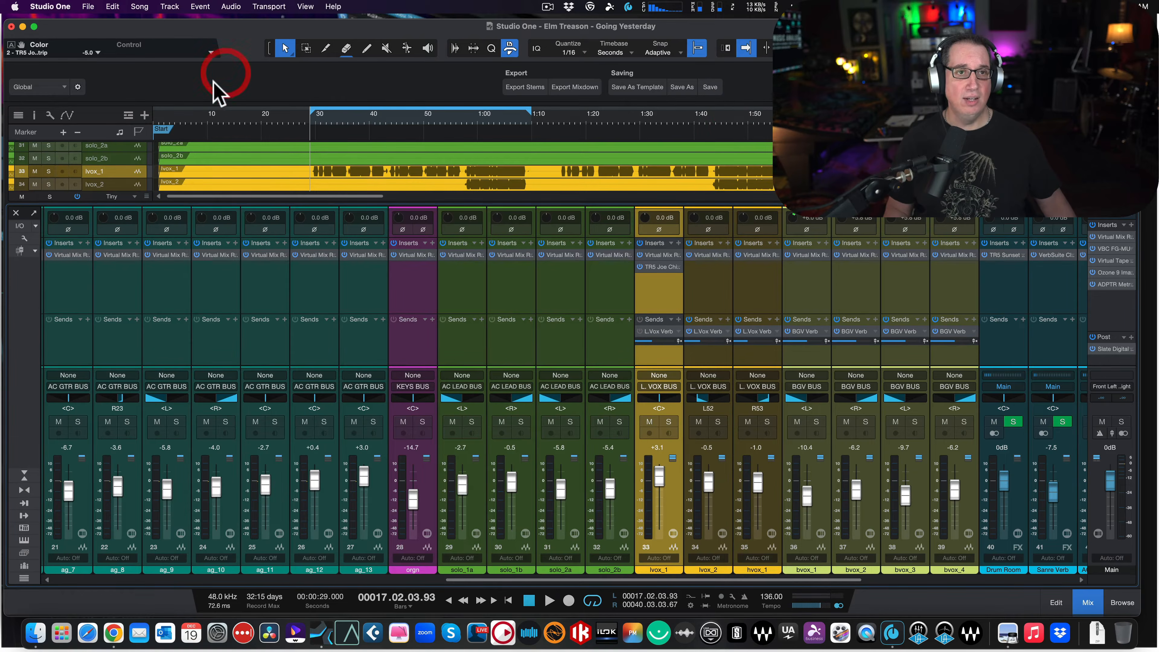
- View the song information for Going Yesterday, reposition its window slightly, and close it
left_click(140, 6)
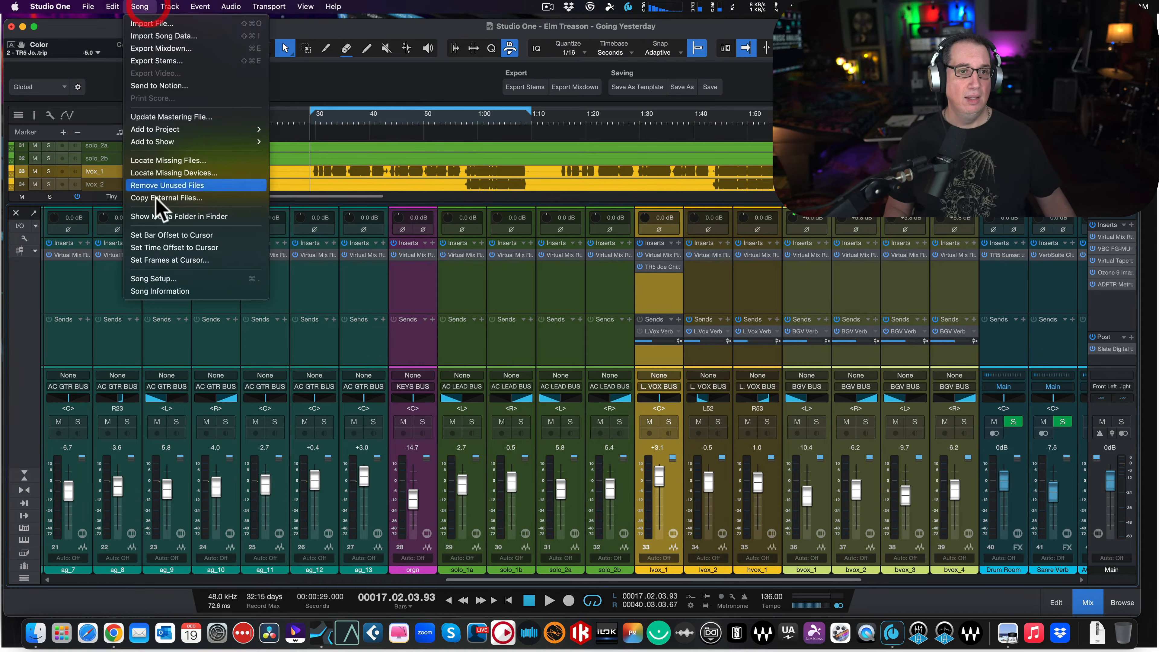
left_click(161, 293)
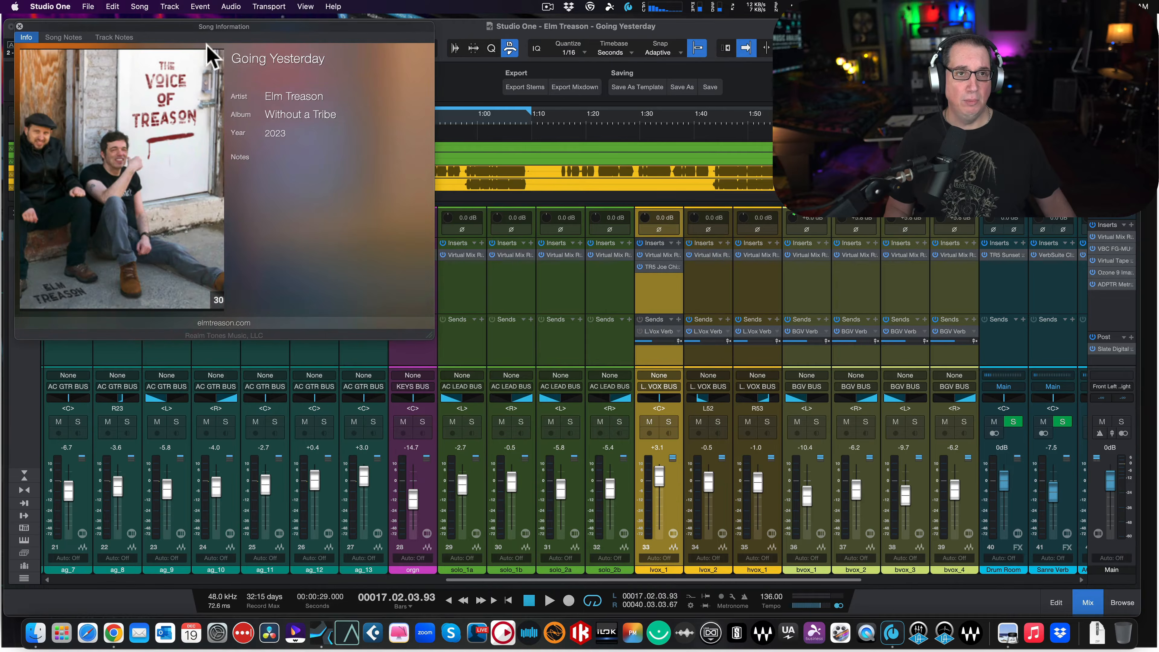
left_click_drag(188, 30, 198, 44)
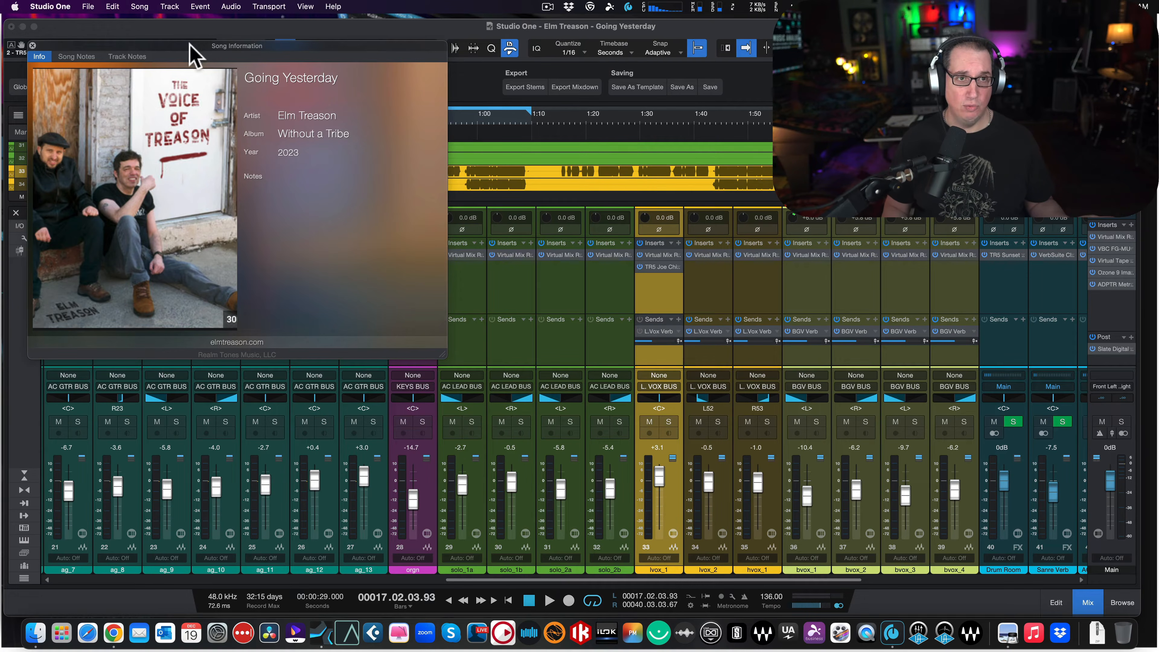
left_click_drag(192, 46, 168, 32)
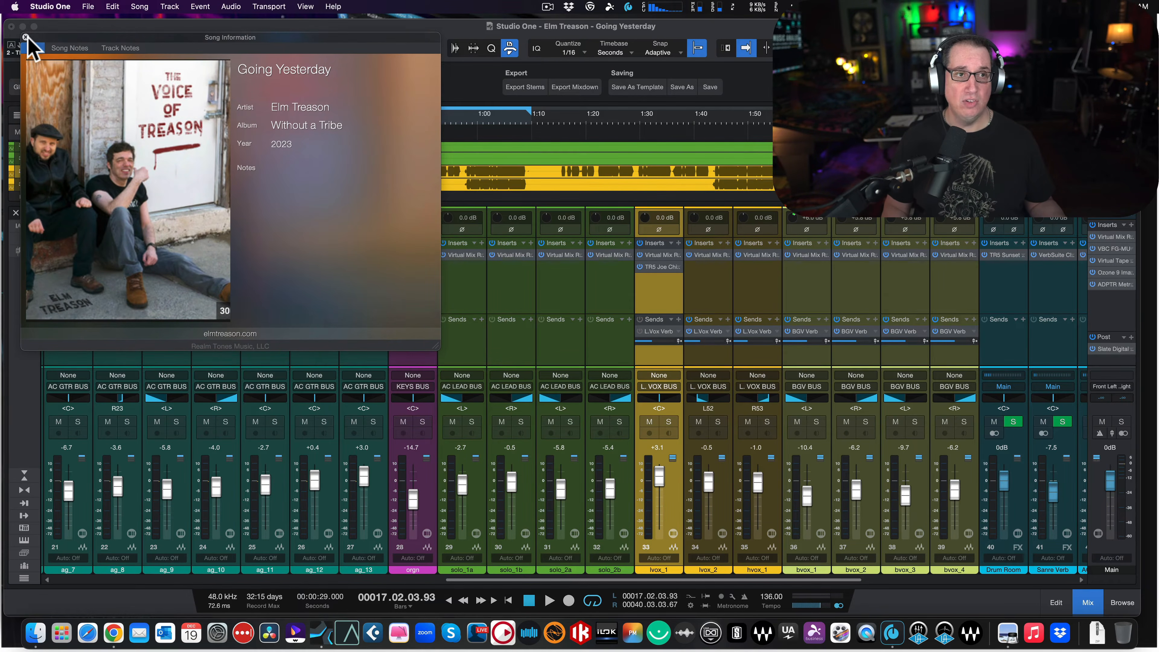
left_click(26, 37)
left_click(406, 35)
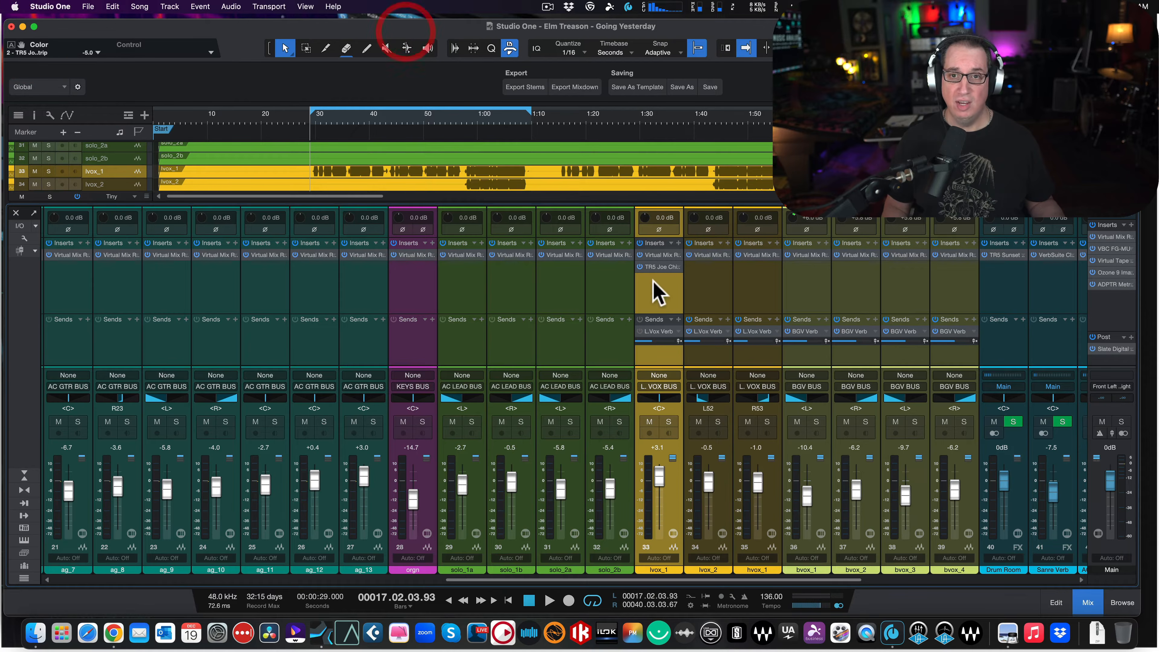
- Open the Joe Chiccarelli Vocal Strip on lvox_1, move its window below the timeline ruler, and toggle its power off and on
left_click(658, 269)
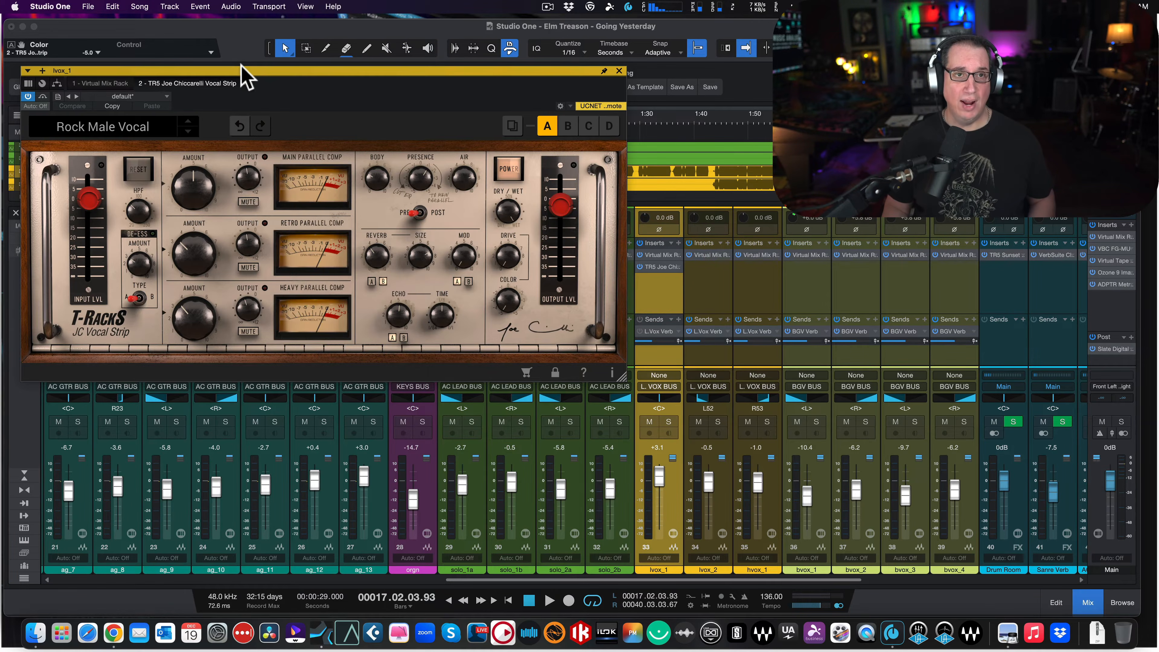
left_click_drag(247, 71, 233, 157)
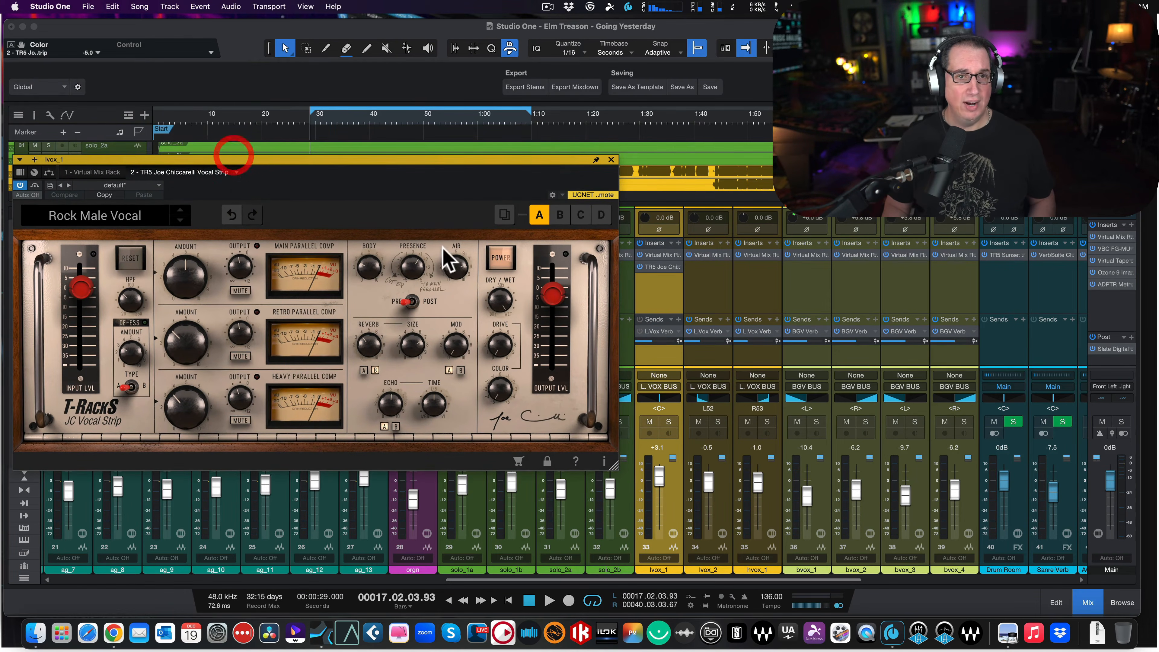
left_click(500, 258)
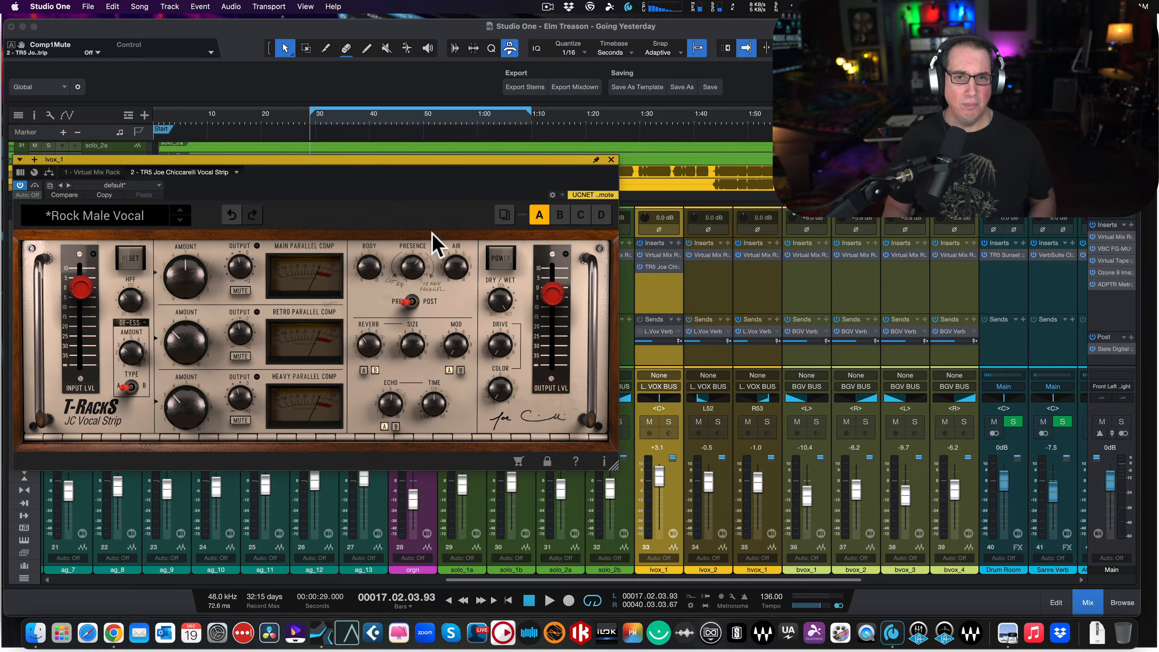
left_click(499, 258)
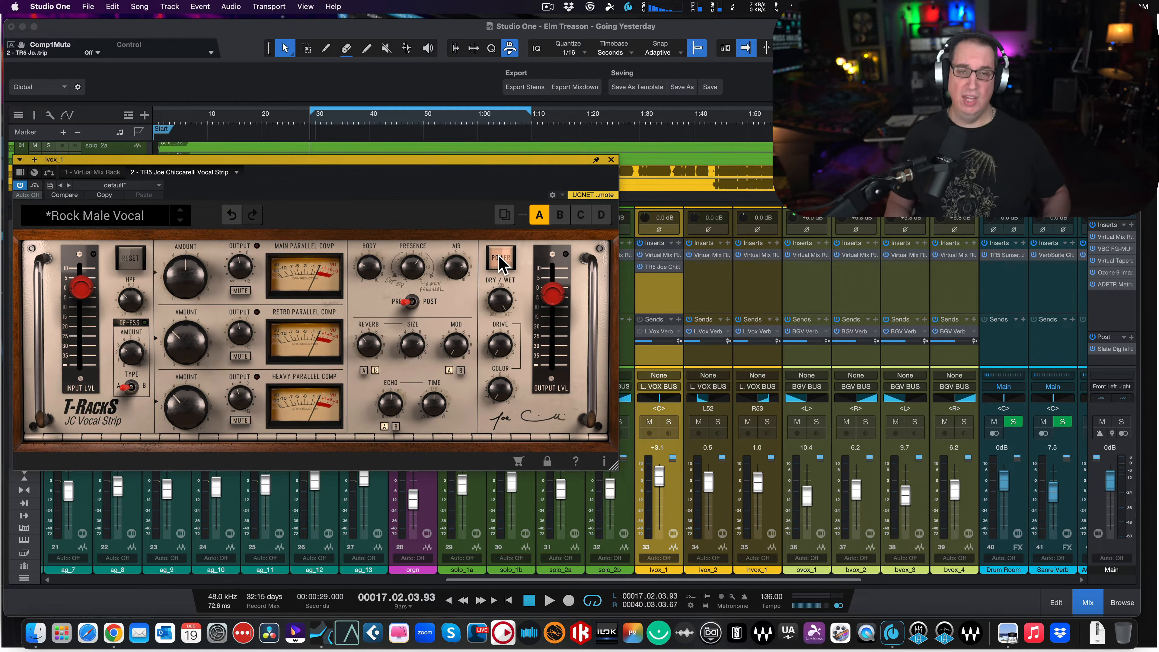
left_click(497, 259)
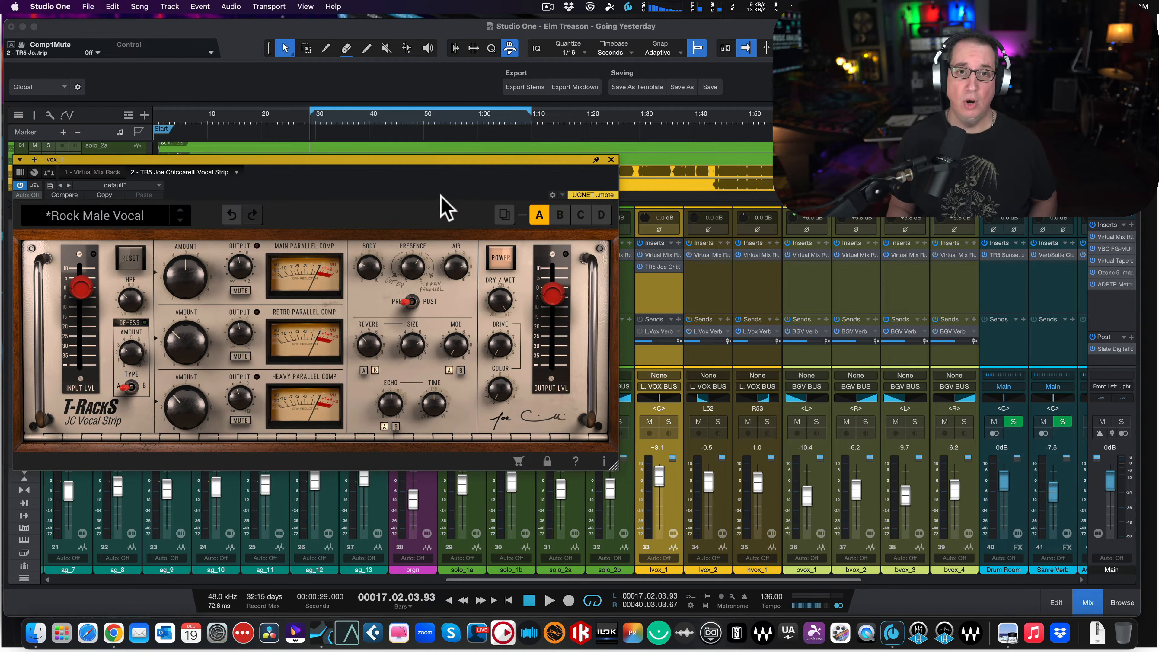
- Play the mix through the loop range while setting the vocal strip's Reverb to 4.0 and Echo to 5.2
key("space")
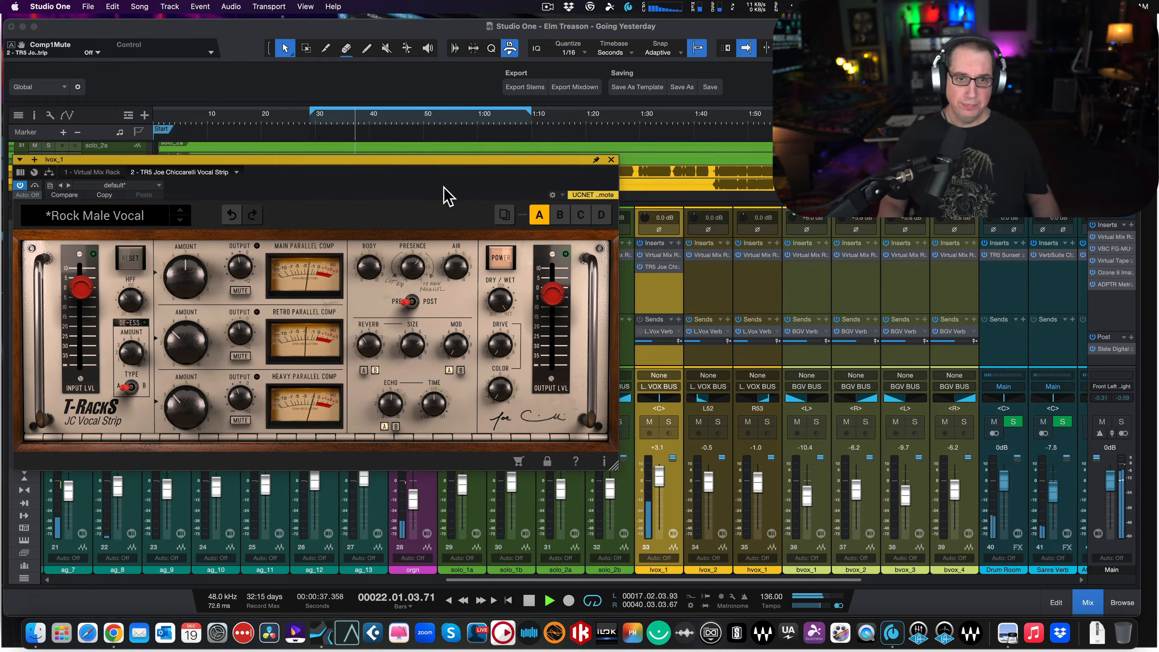
mouse_move(388, 400)
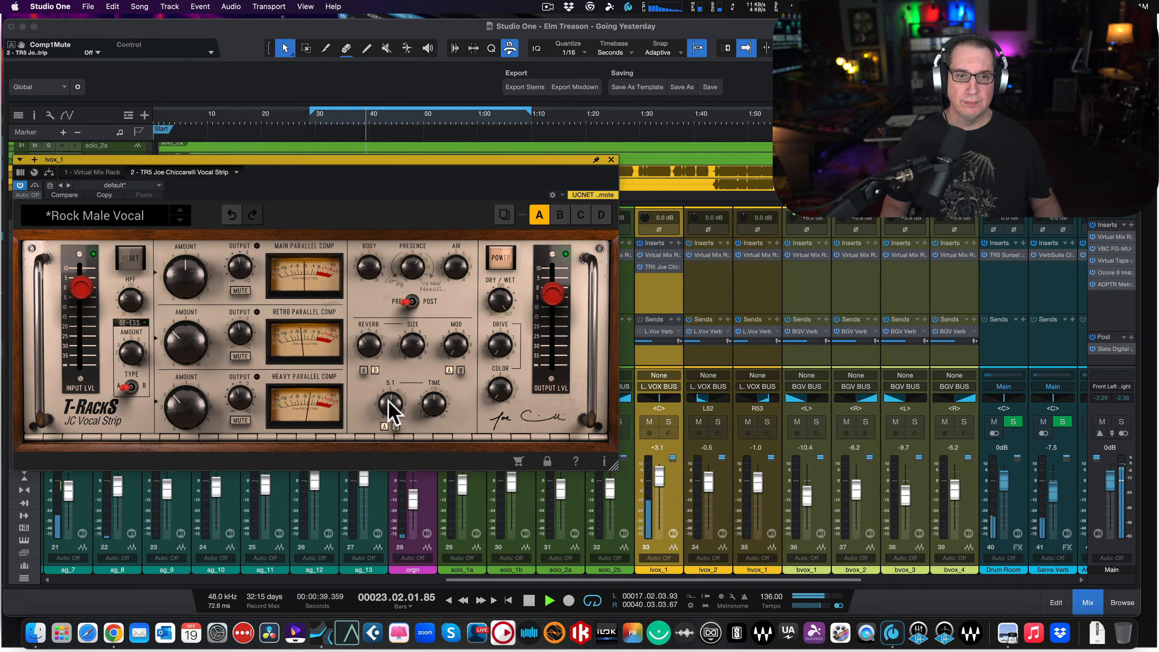
left_click_drag(388, 400, 389, 395)
left_click_drag(365, 337, 365, 332)
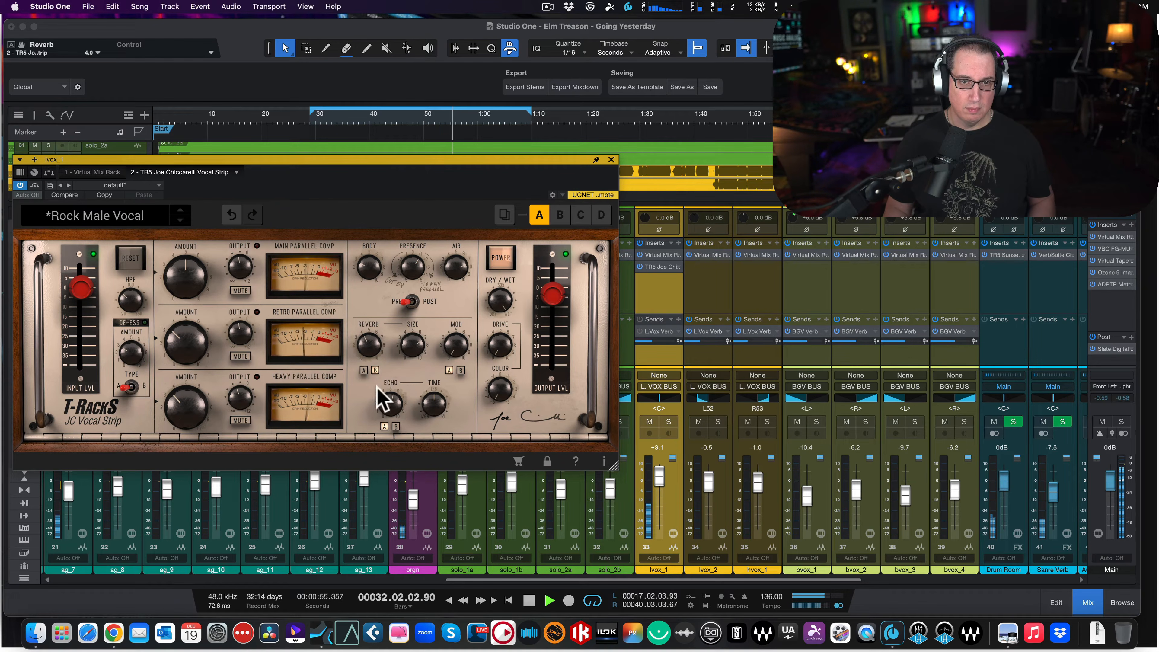
mouse_move(392, 397)
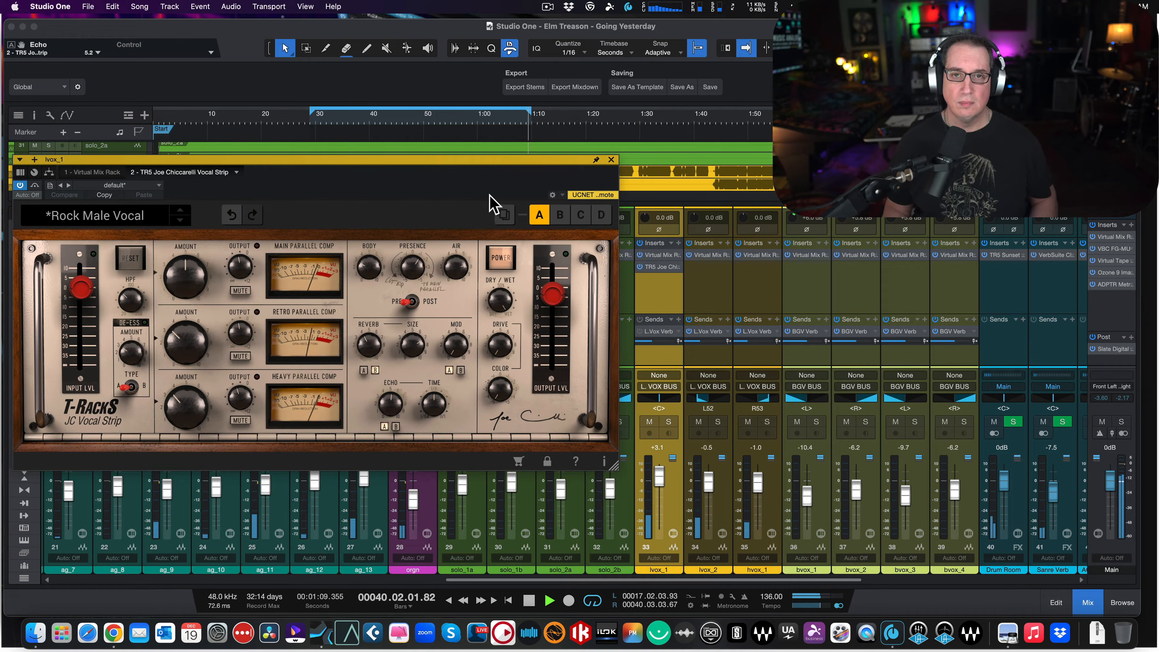
key("space")
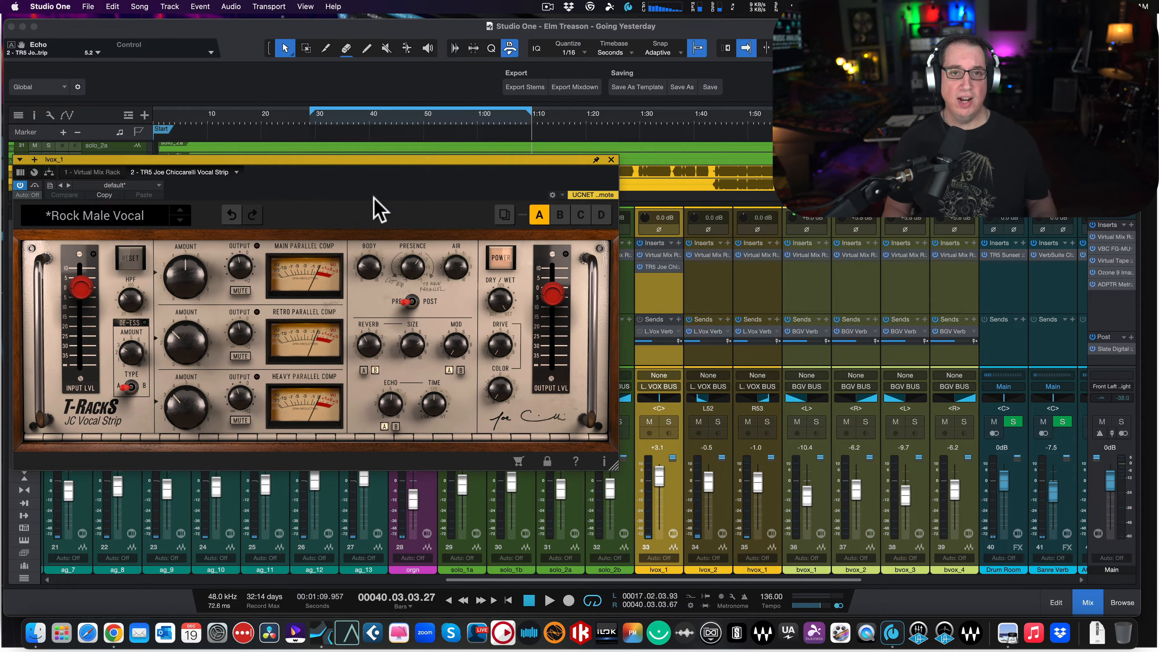
- Return the playback cursor to the loop start, solo the lvox_1 channel, and switch off the vocal strip's power
left_click(311, 120)
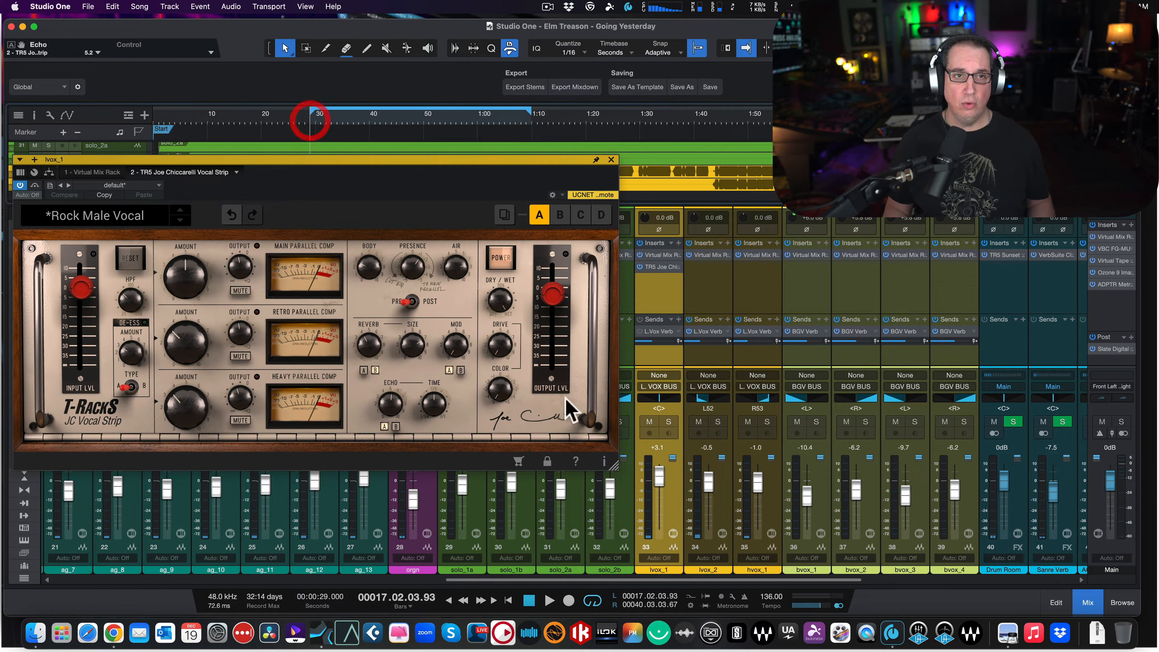
left_click(668, 421)
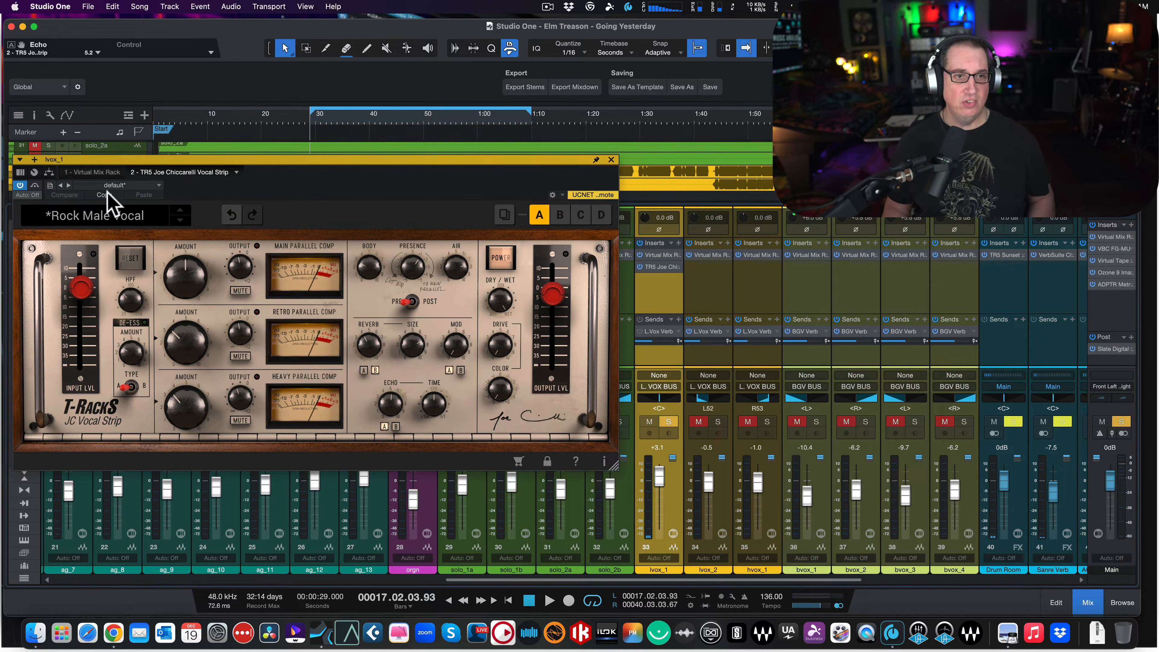
left_click(501, 258)
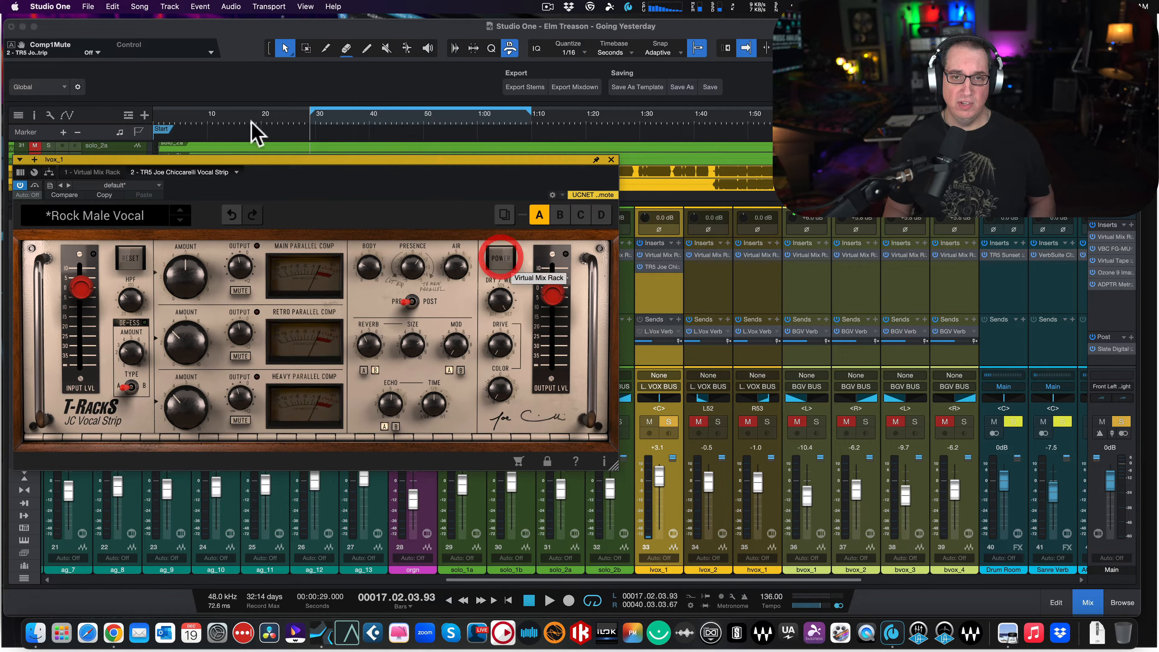
- Audition the soloed lead vocal with the vocal strip bypassed, and return the playback cursor to the loop start
left_click_drag(278, 158, 281, 168)
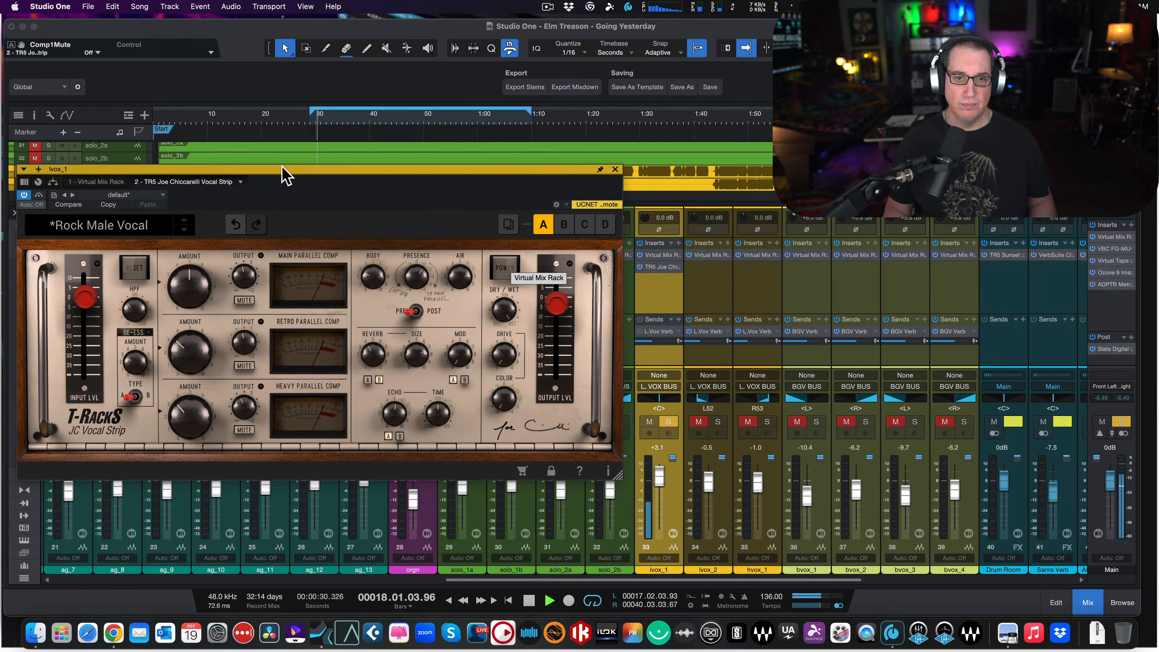
left_click_drag(286, 176, 293, 163)
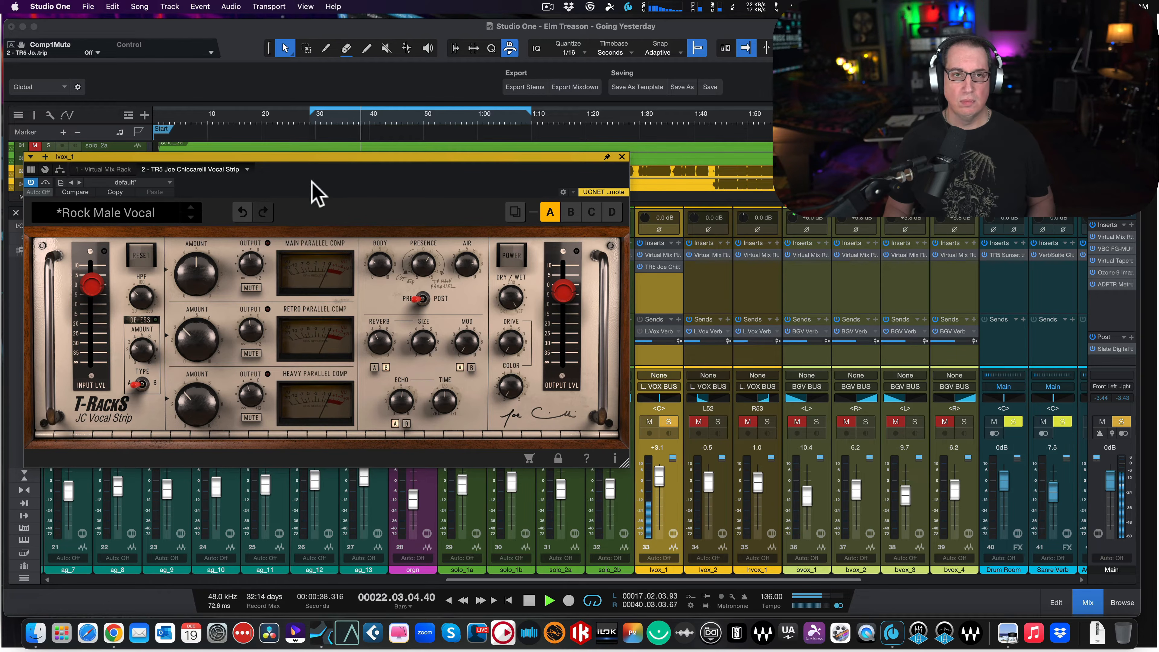
left_click_drag(370, 156, 359, 185)
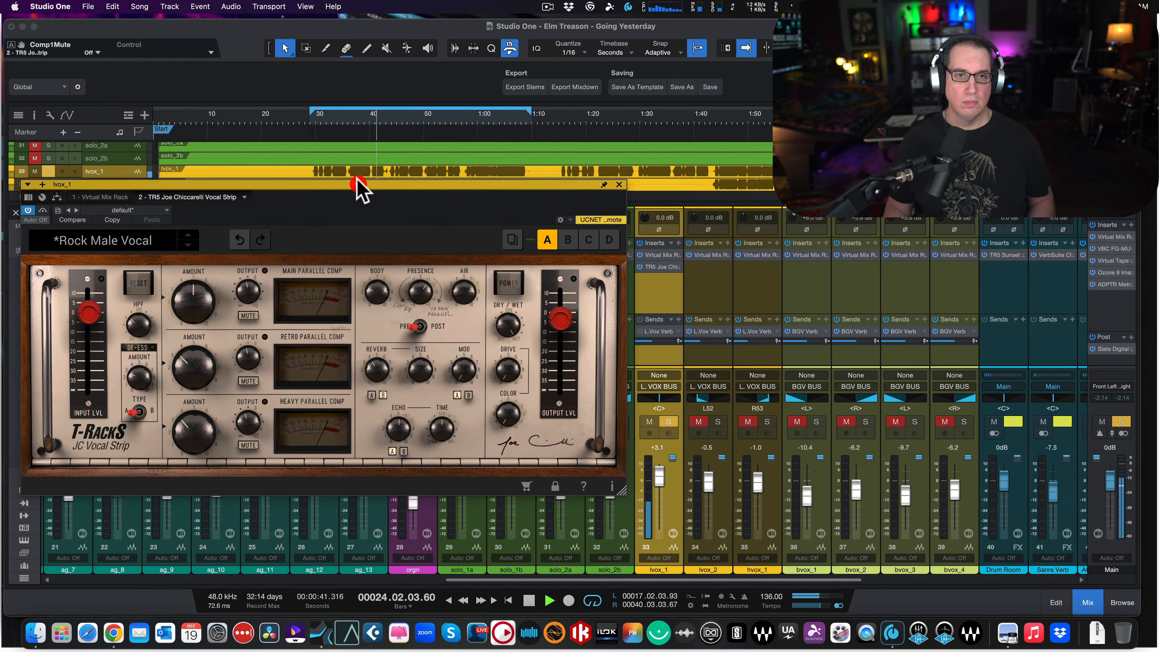
key("space")
left_click(310, 120)
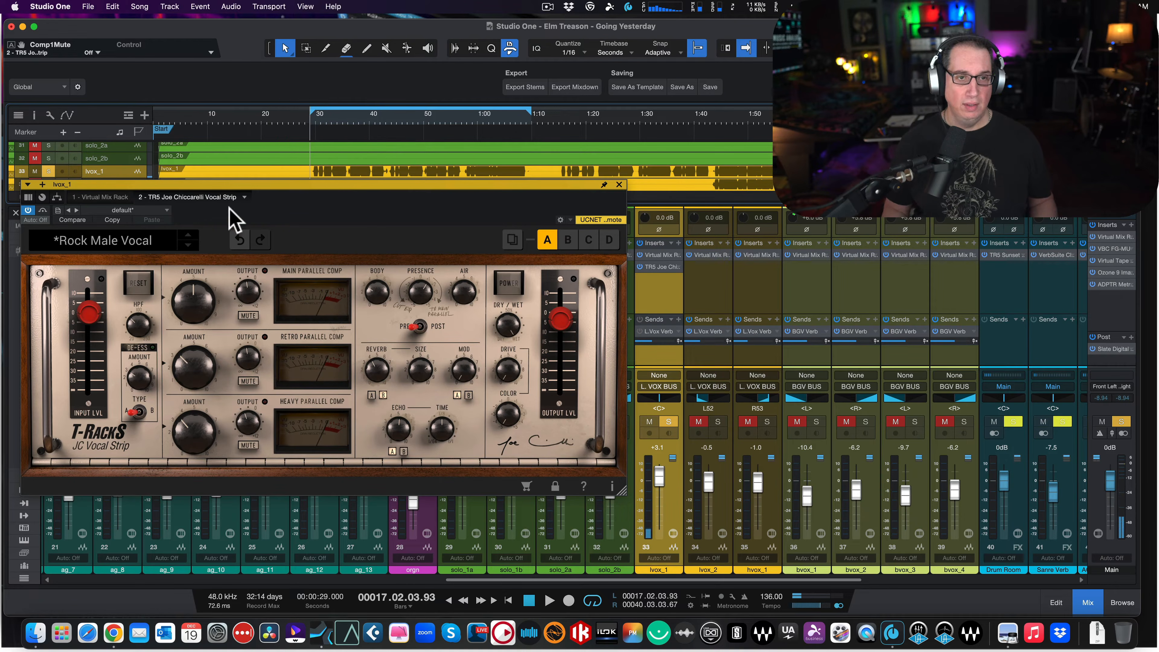
- Switch the vocal strip's power on and mute its Retro and Heavy parallel compressors
left_click(509, 283)
left_click(508, 283)
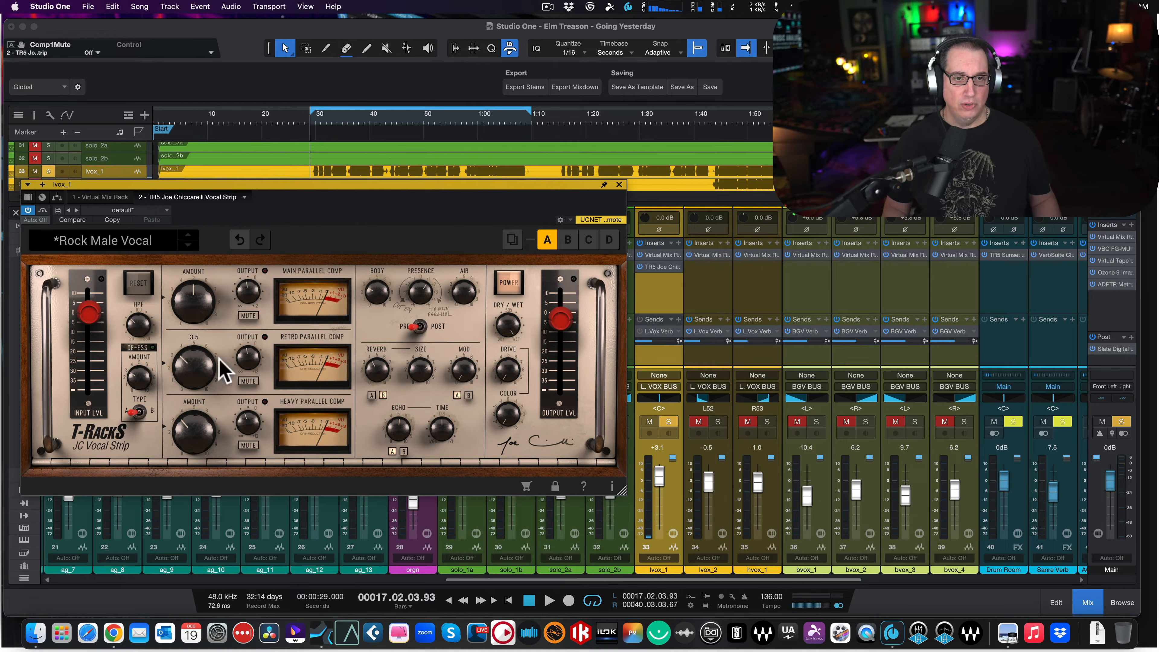
left_click(248, 381)
left_click(248, 445)
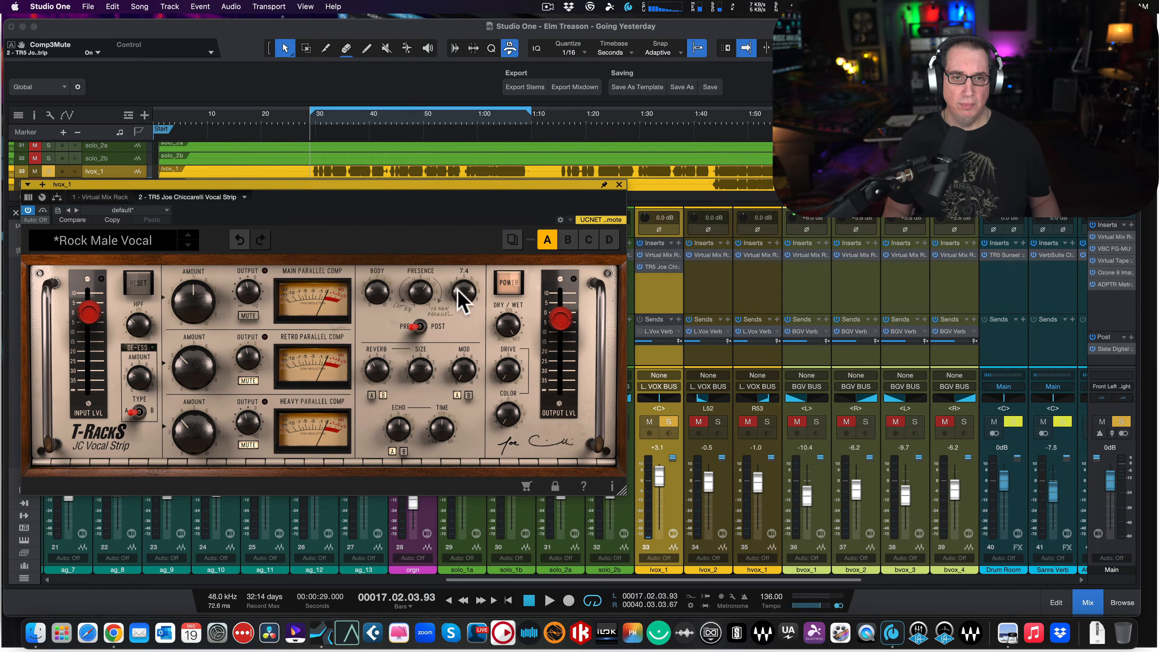
- Turn down the vocal strip's Presence and set its Air, Echo and Reverb to 0.0
left_click_drag(419, 290, 382, 366)
left_click_drag(463, 292, 443, 412)
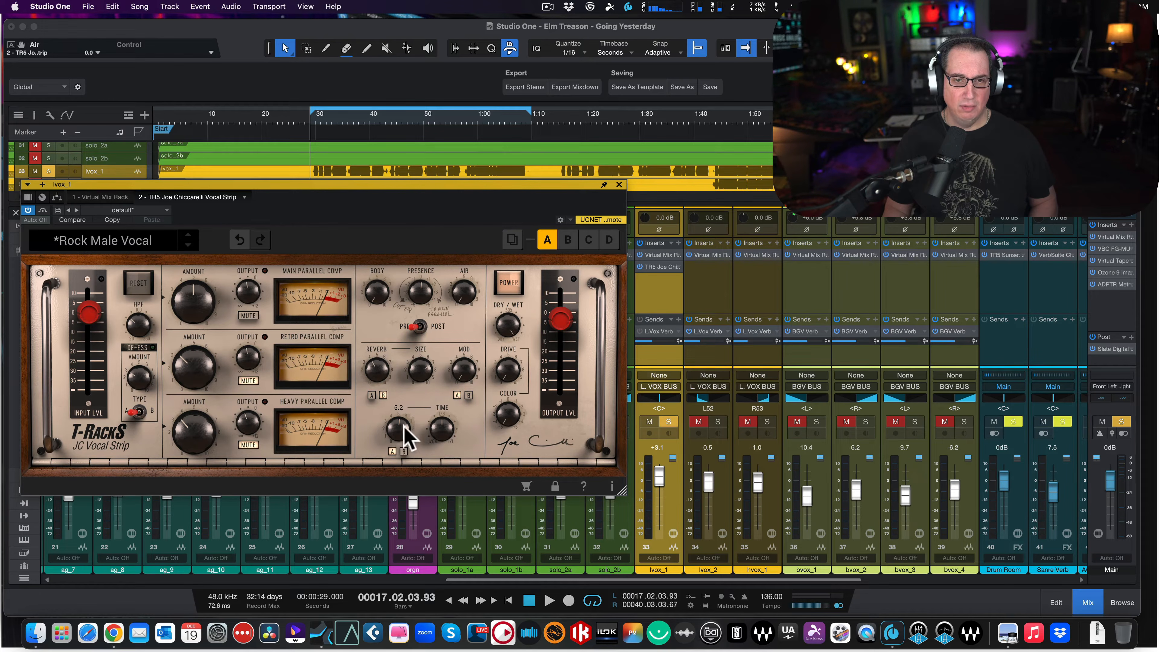
left_click_drag(399, 419, 375, 536)
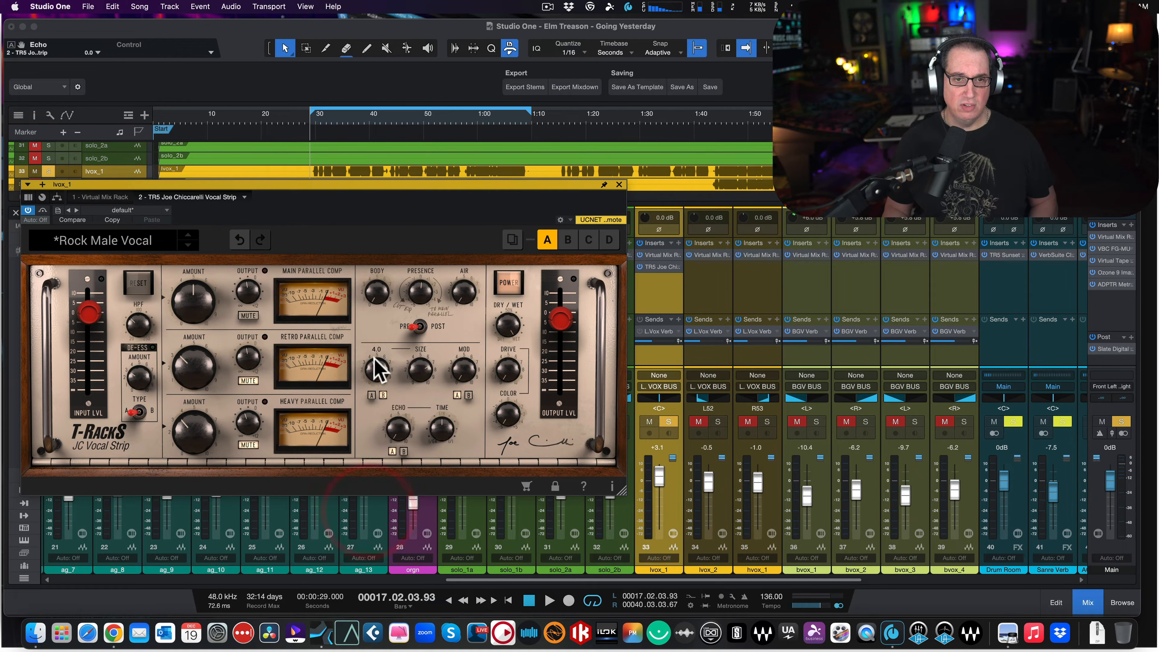
left_click_drag(378, 368, 360, 544)
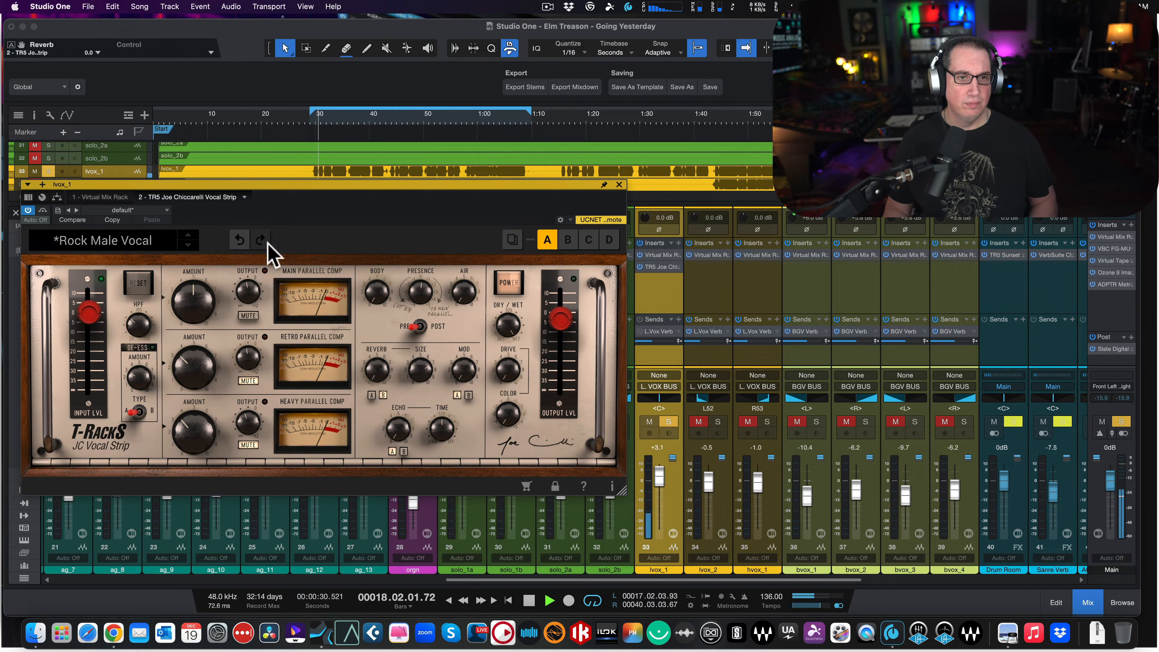
- Audition the soloed vocal with only the main compressor unmuted, and set the vocal strip's output level to 1.9 dB
left_click_drag(309, 185, 321, 188)
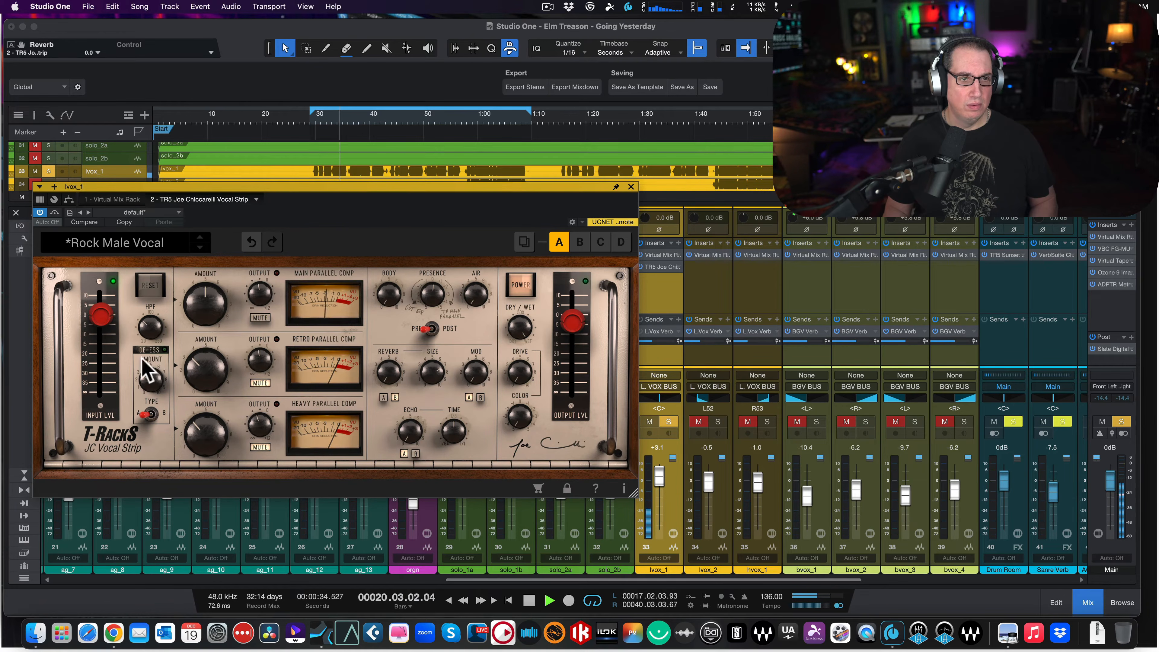
key("space")
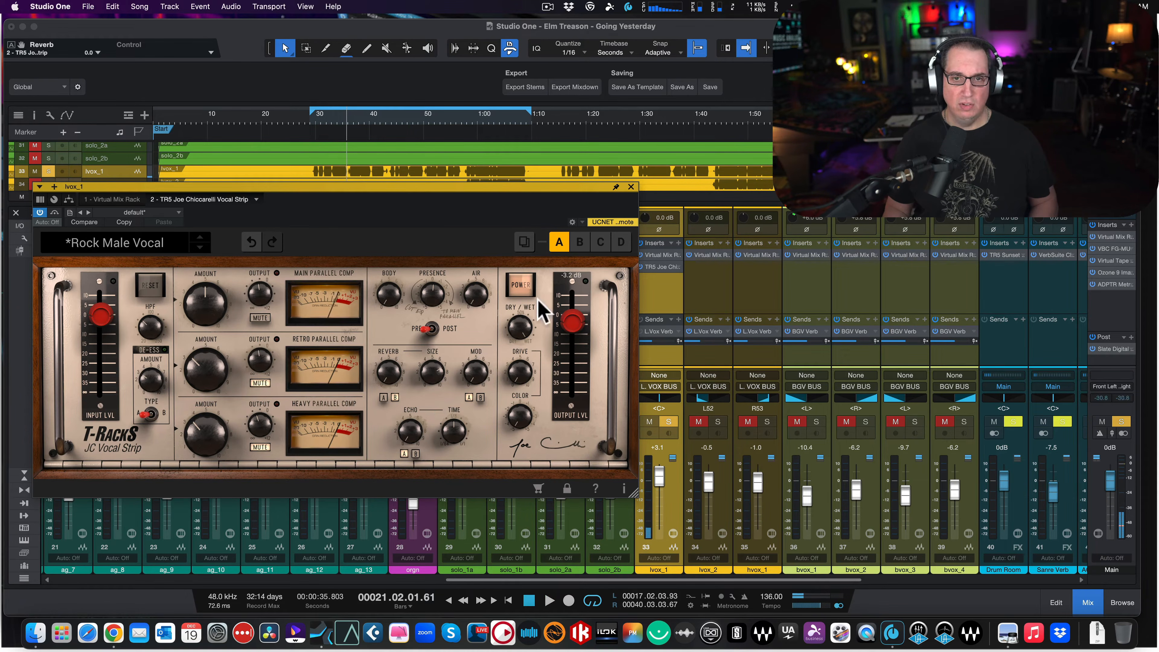
left_click_drag(574, 322, 573, 313)
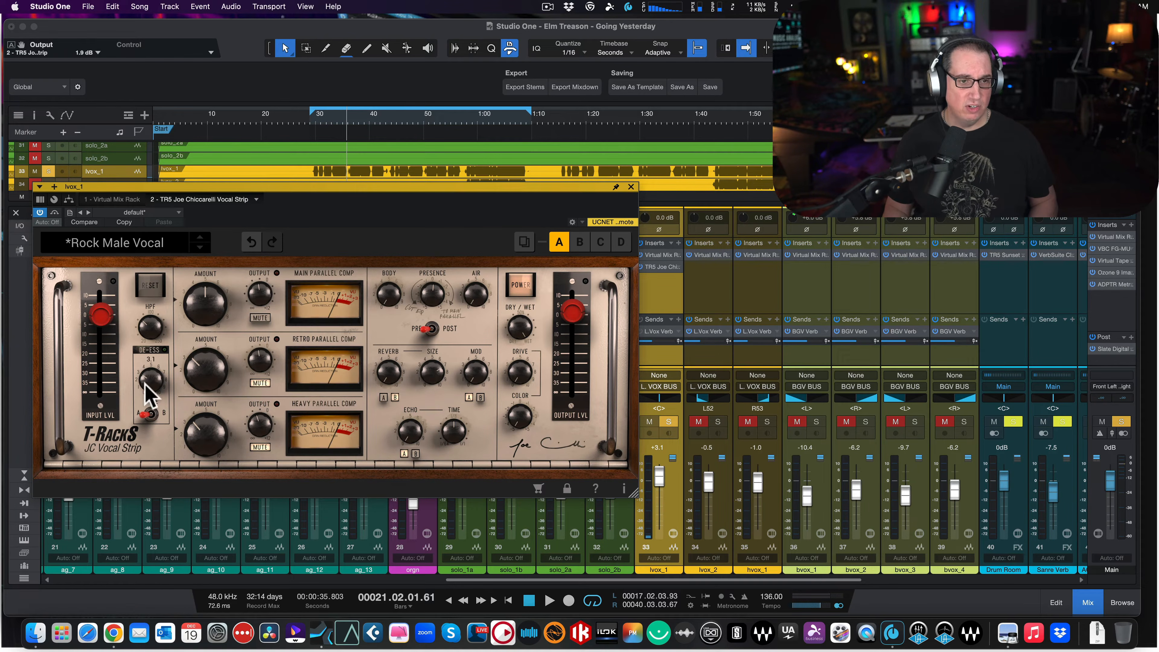
- Set the de-esser amount to 0.0 while auditioning the soloed vocal, and stop playback
key("space")
left_click_drag(147, 386, 151, 405)
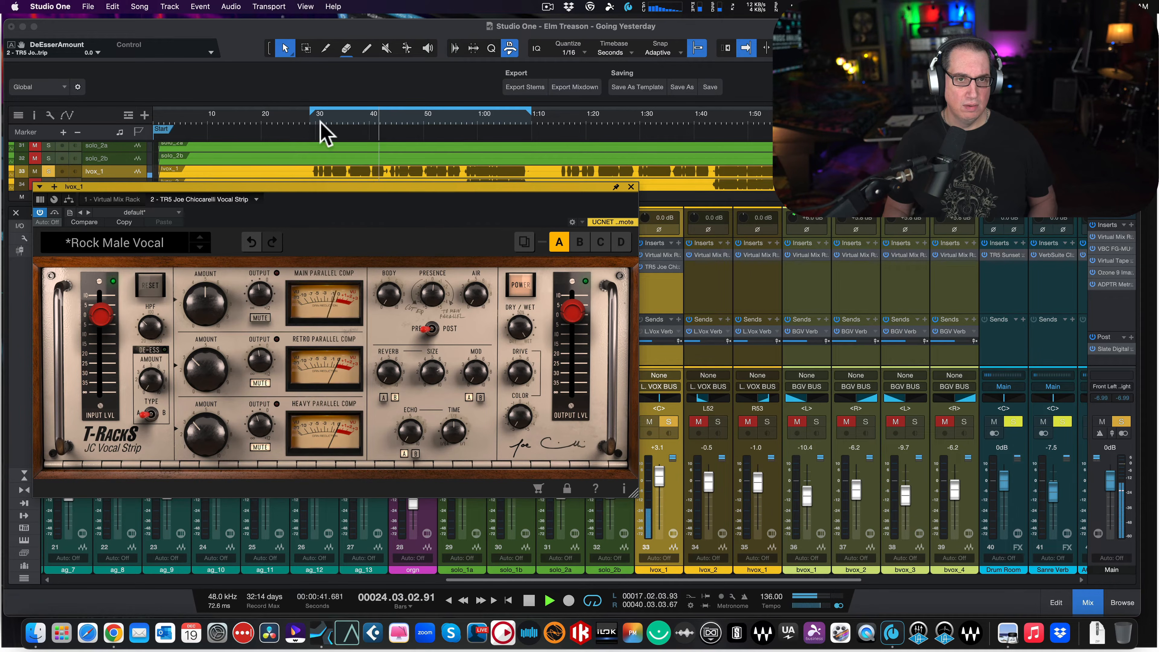
mouse_move(150, 385)
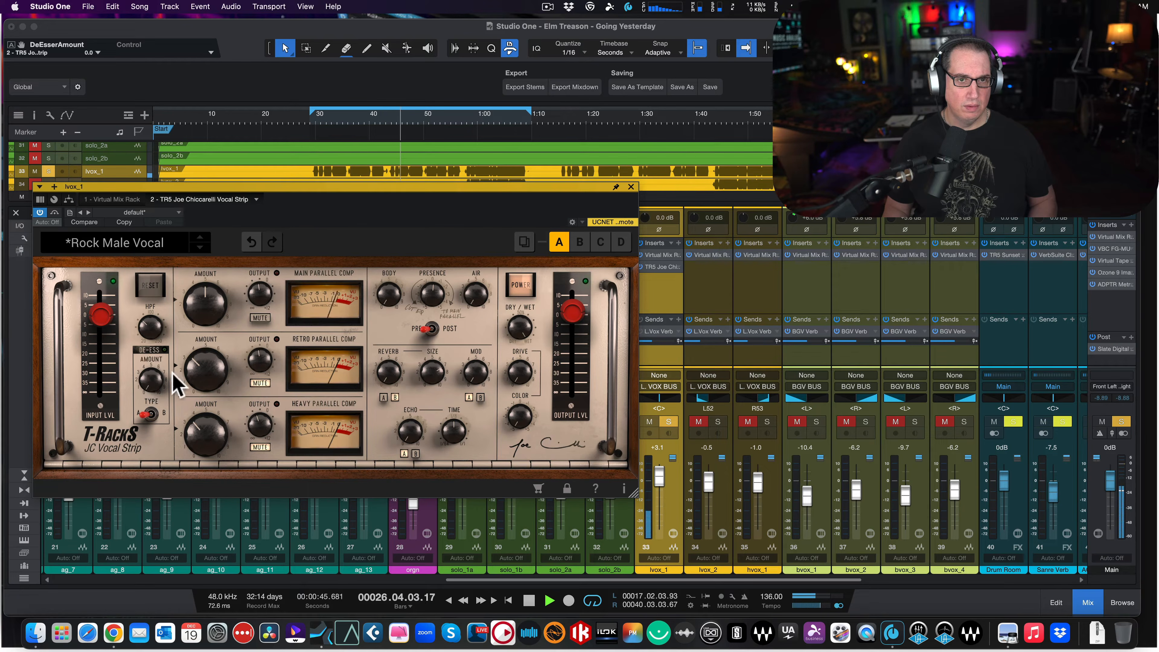
key("space")
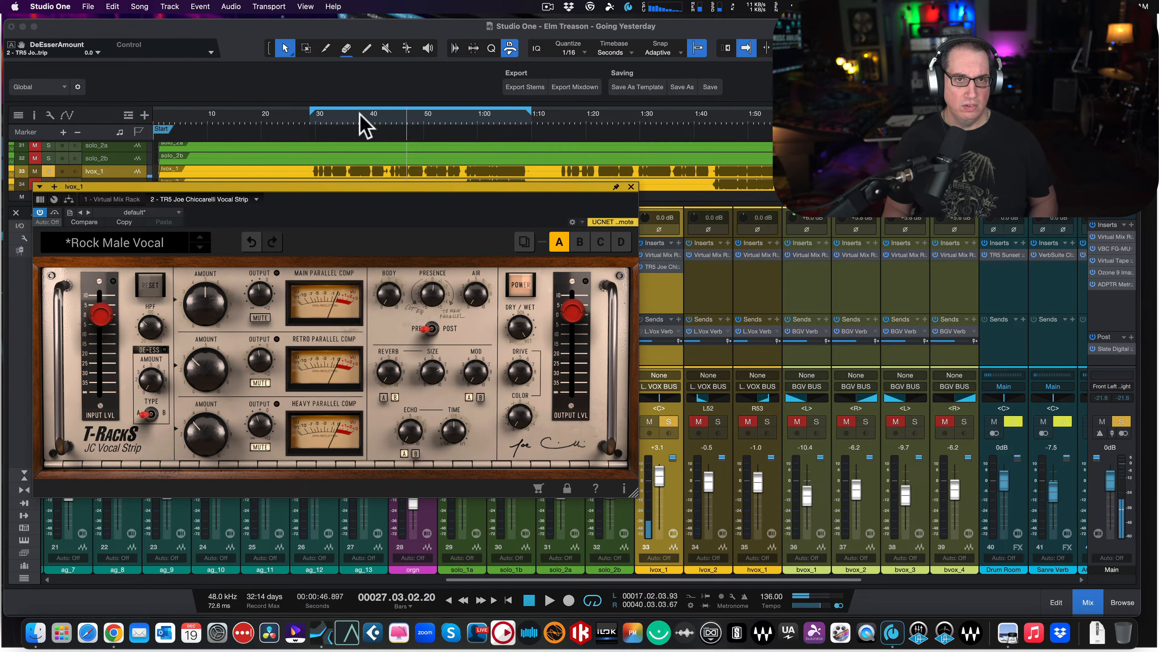
- Zoom the timeline in on the loop range and briefly audition the soloed vocal from the loop start
left_click_drag(362, 122, 338, 133)
left_click(225, 122)
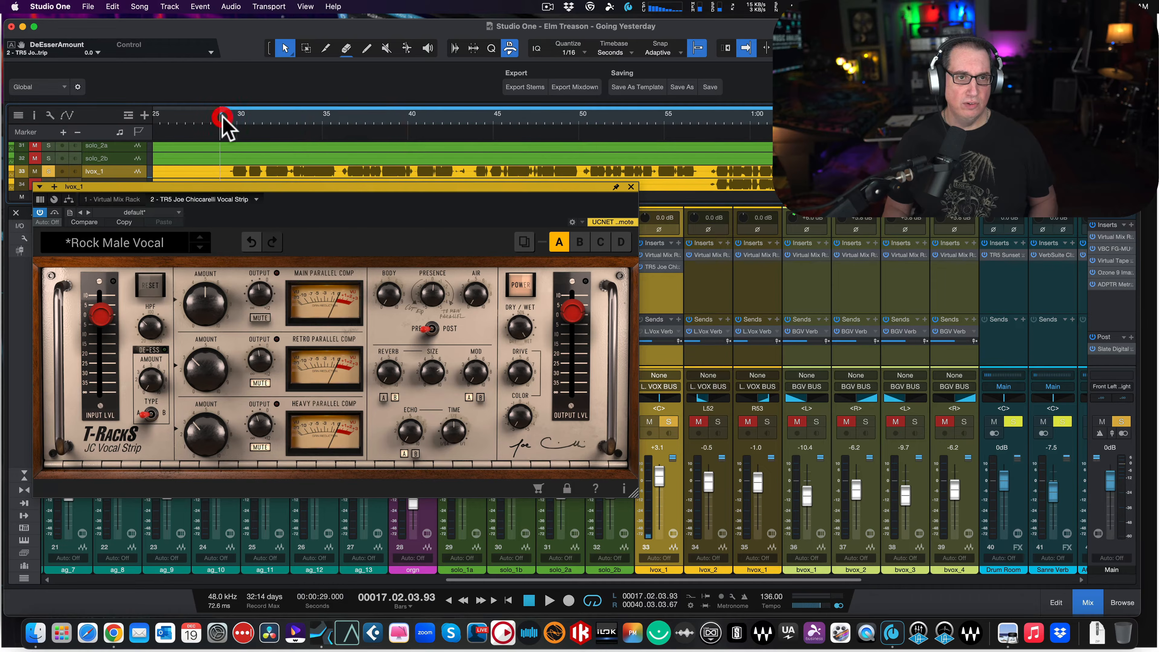
key("space")
key("space")
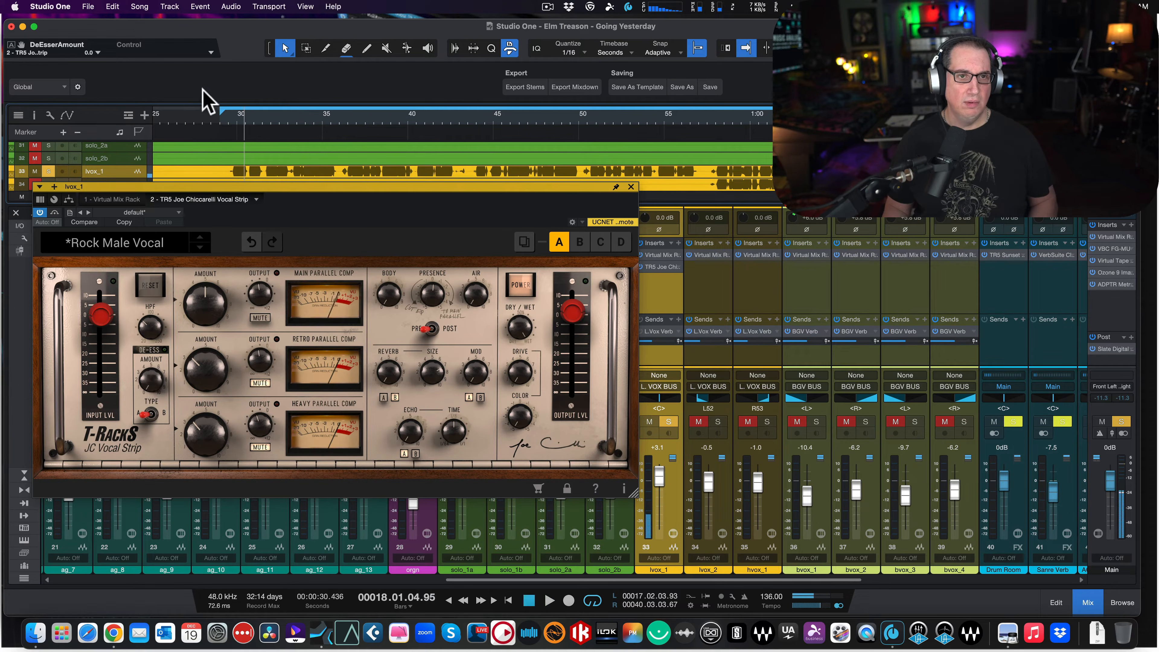
- Audition the soloed vocal from the loop start with the de-esser off, and return the playhead to the loop start
left_click(220, 116)
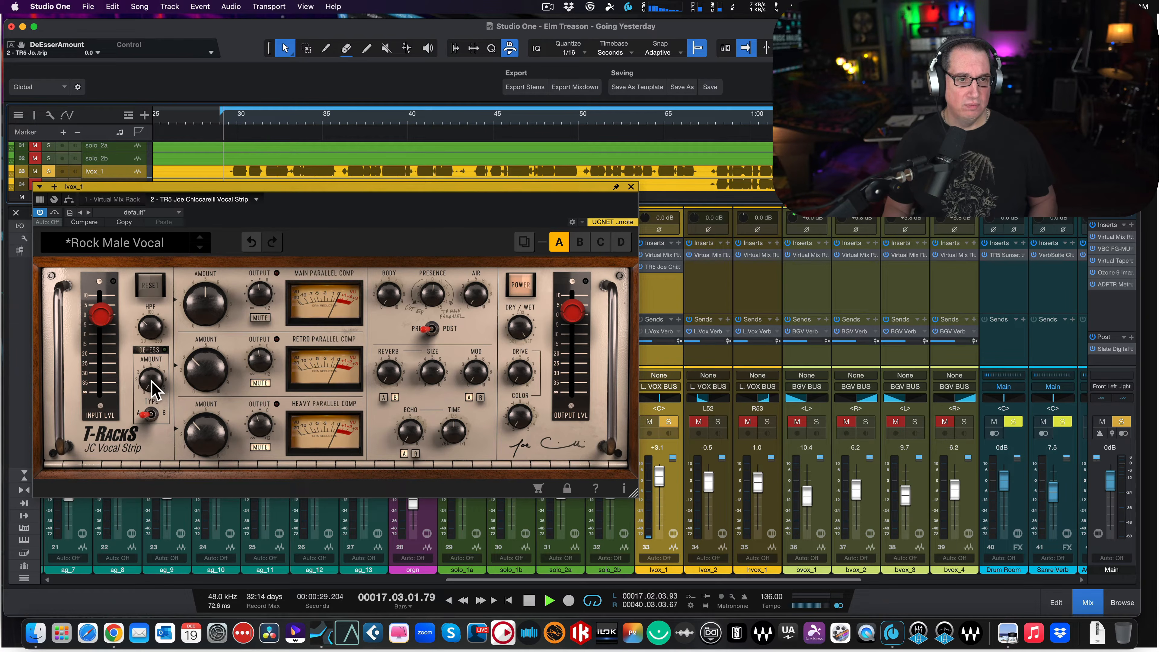
key("space")
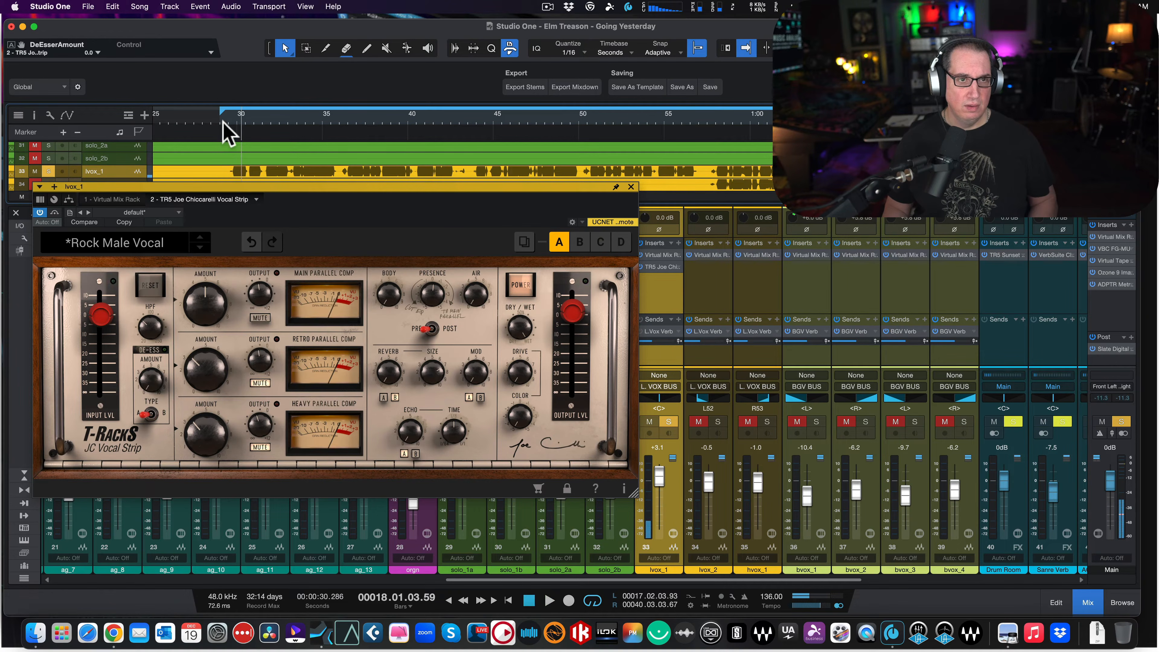
left_click(221, 117)
- Raise the vocal strip's de-esser amount to 4.8 while auditioning the soloed vocal, and stop playback
left_click_drag(150, 379, 162, 304)
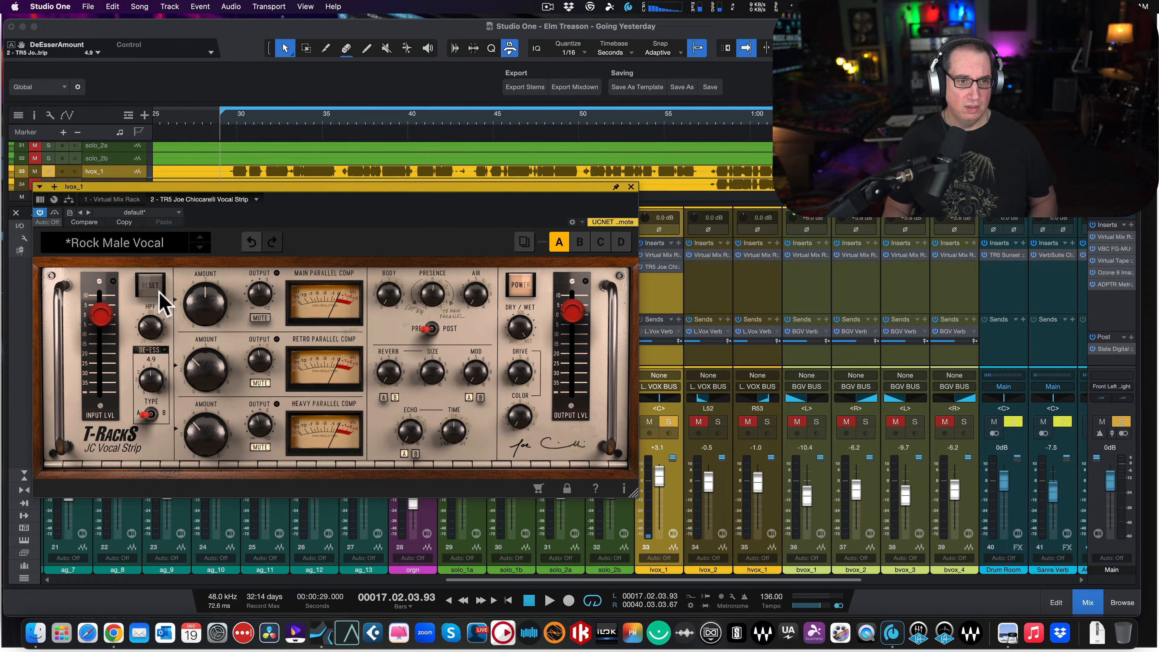
key("space")
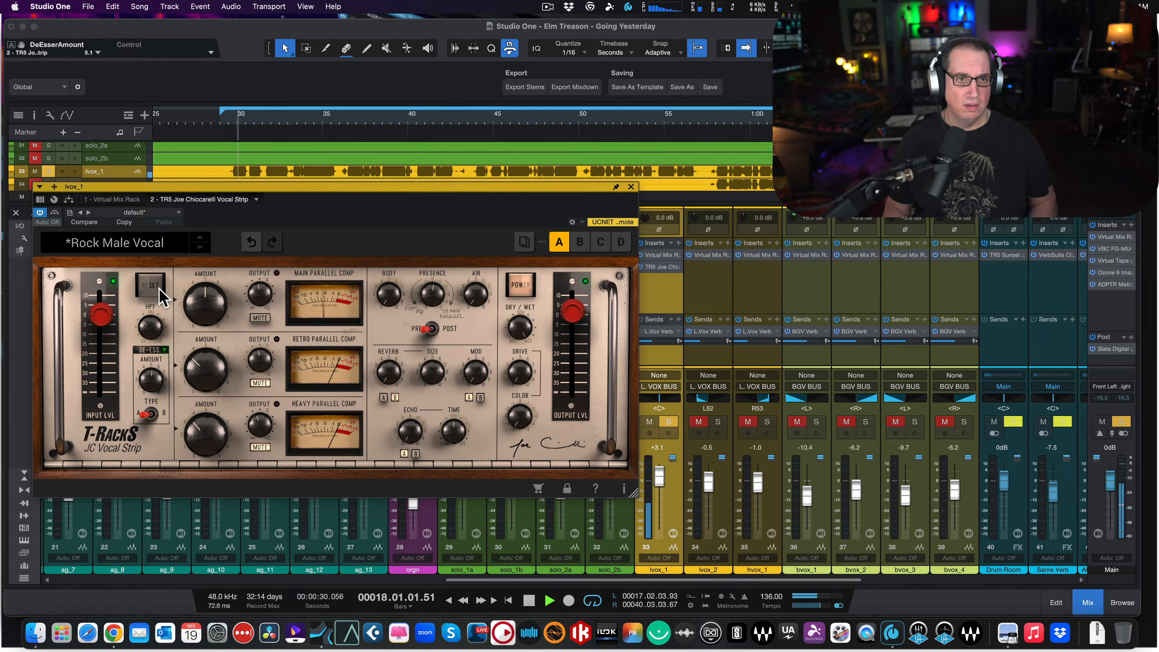
left_click_drag(150, 411, 144, 385)
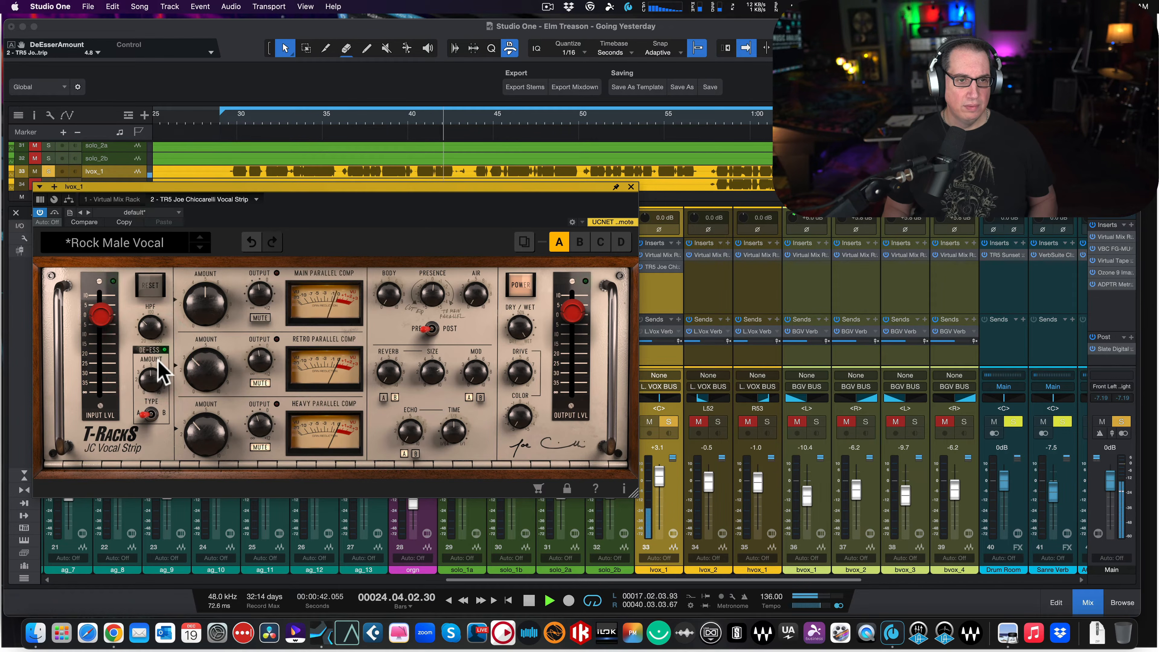
key("space")
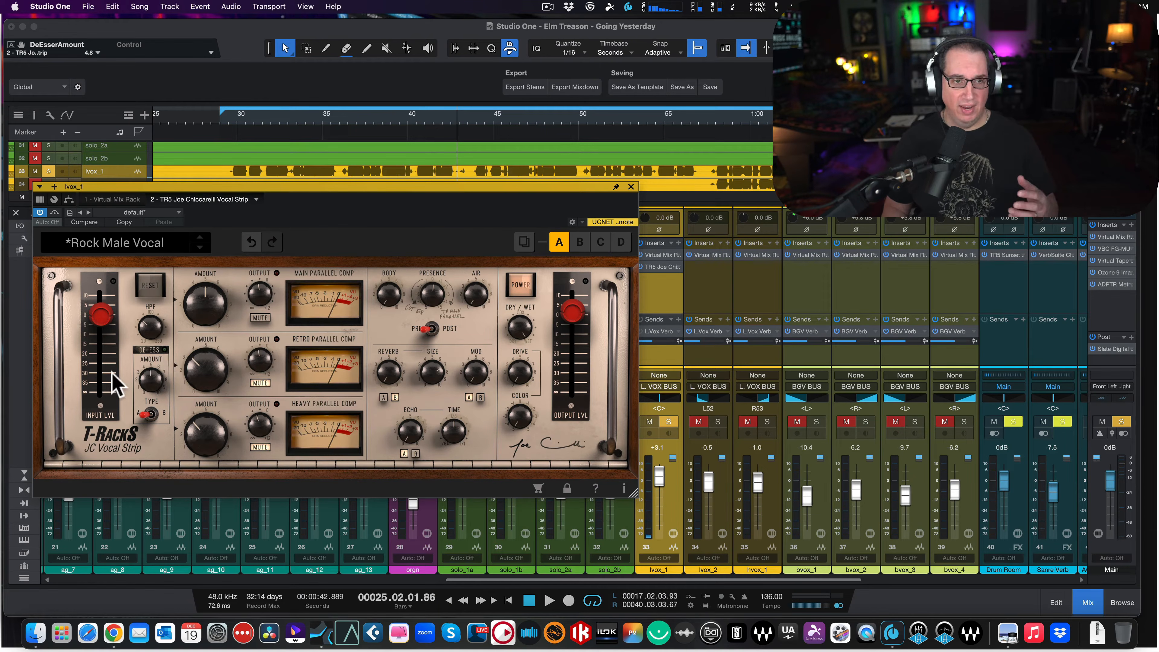
- Compare de-esser types A and B on the soloed vocal from the loop start, setting the amount to 3.8 and ending on type B
left_click(150, 414)
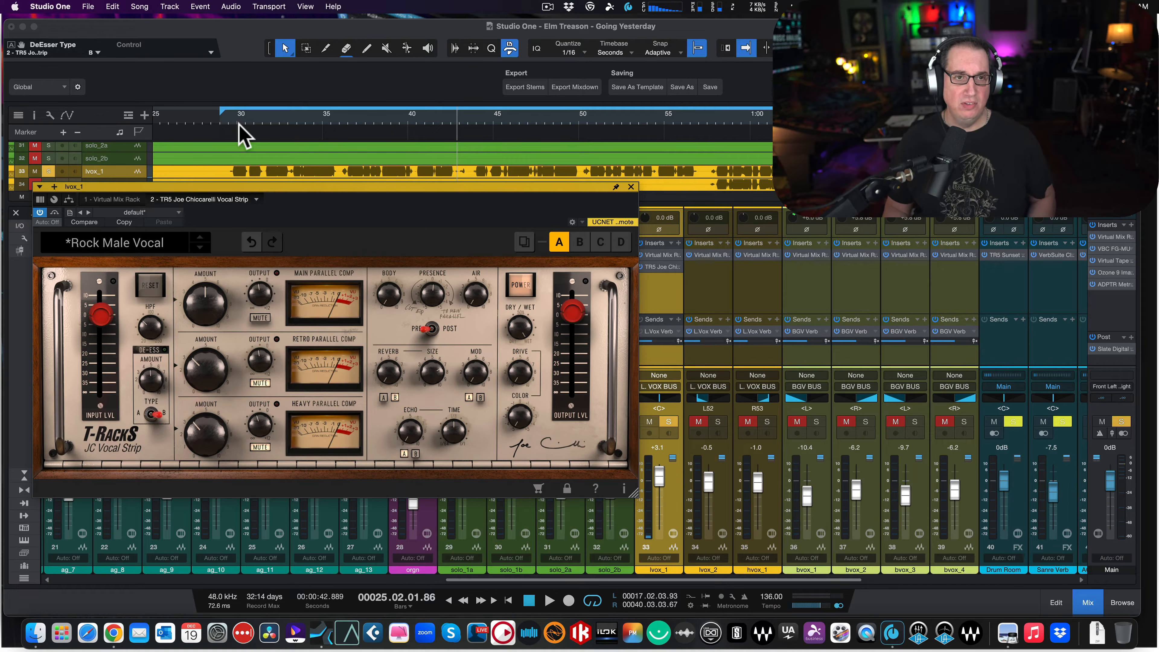
left_click(225, 119)
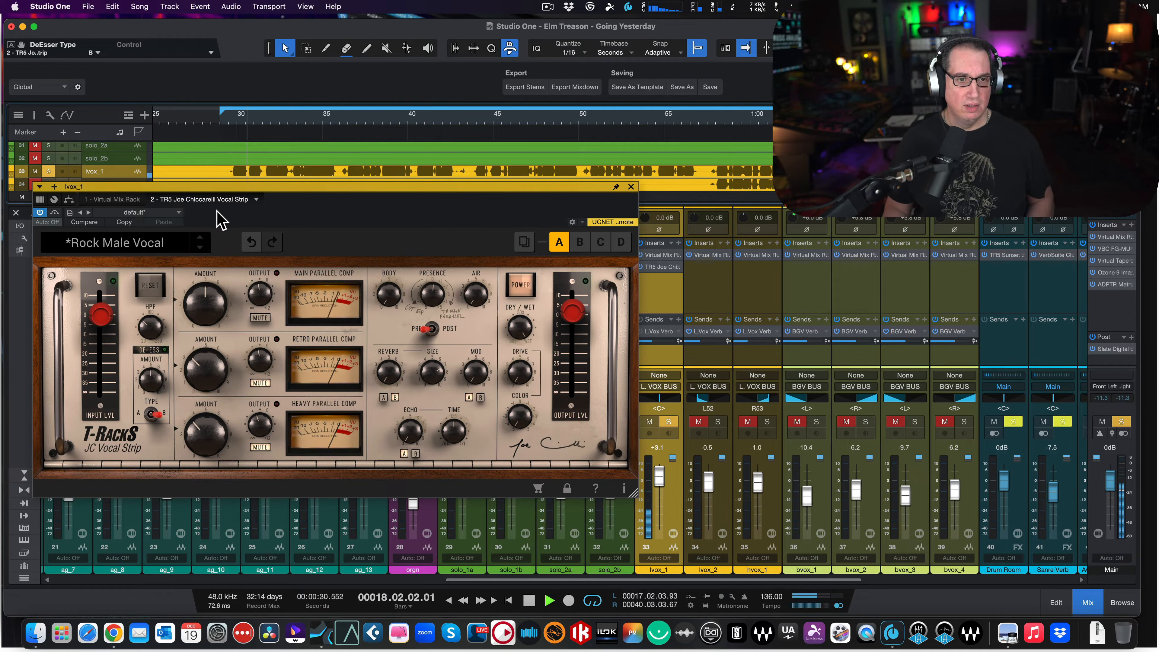
left_click(152, 413)
left_click_drag(151, 402, 151, 421)
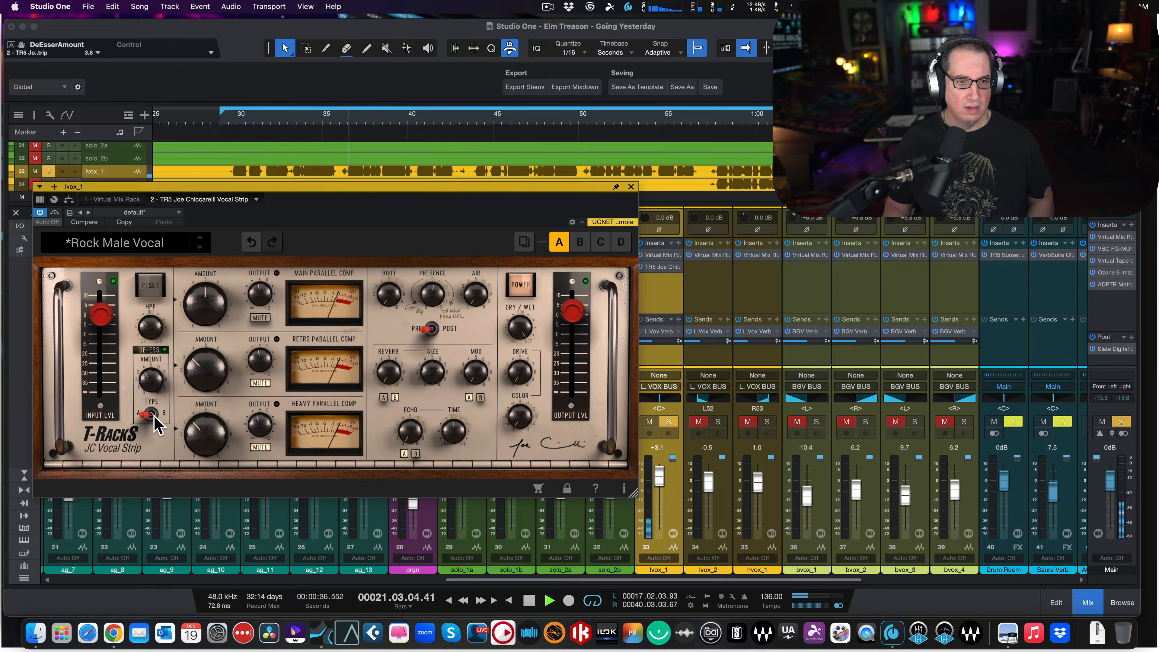
left_click(152, 414)
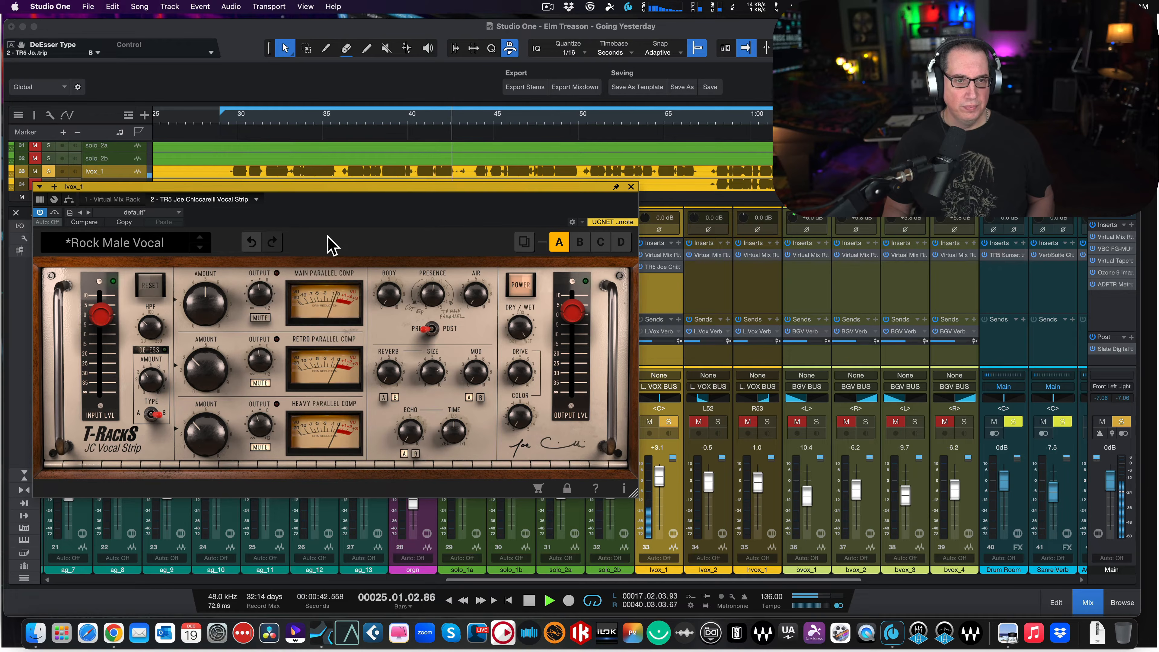
key("space")
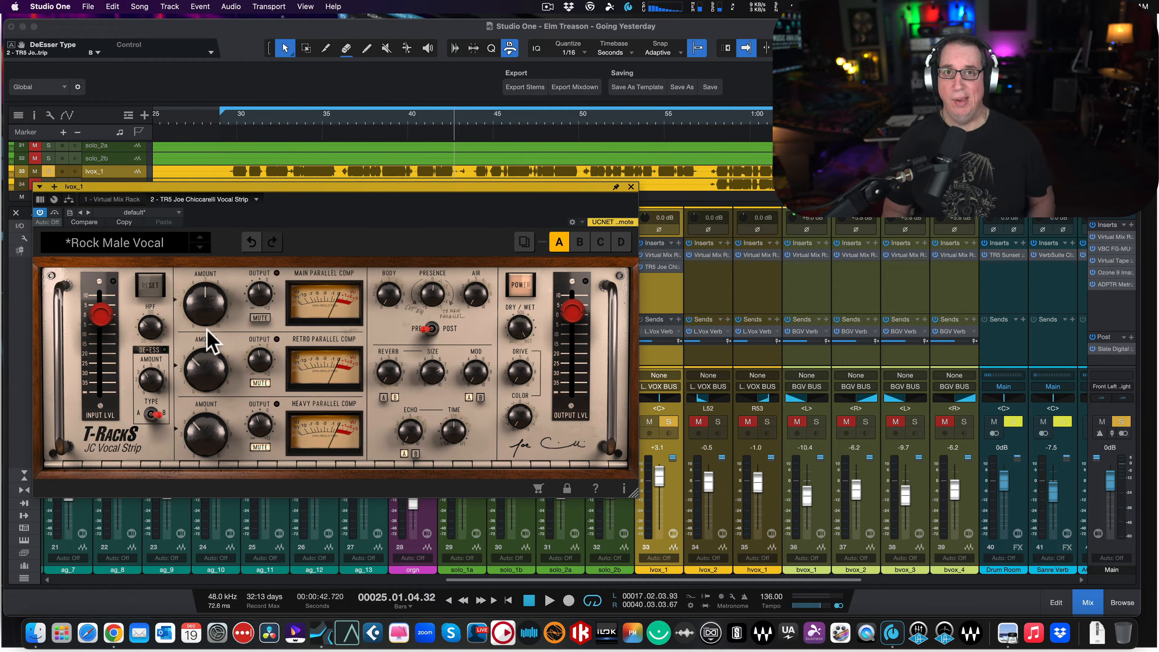
- Sweep the Main Parallel Comp amount down and up while auditioning the soloed vocal, settling on 6.1, and stop playback
mouse_move(87, 277)
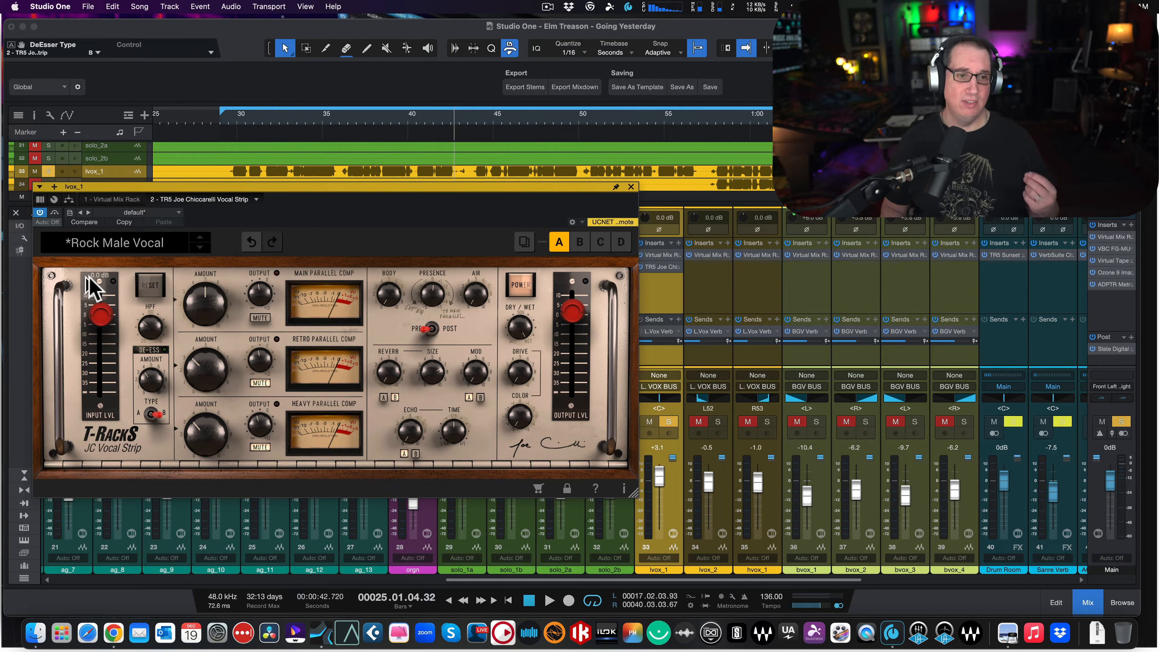
mouse_move(179, 370)
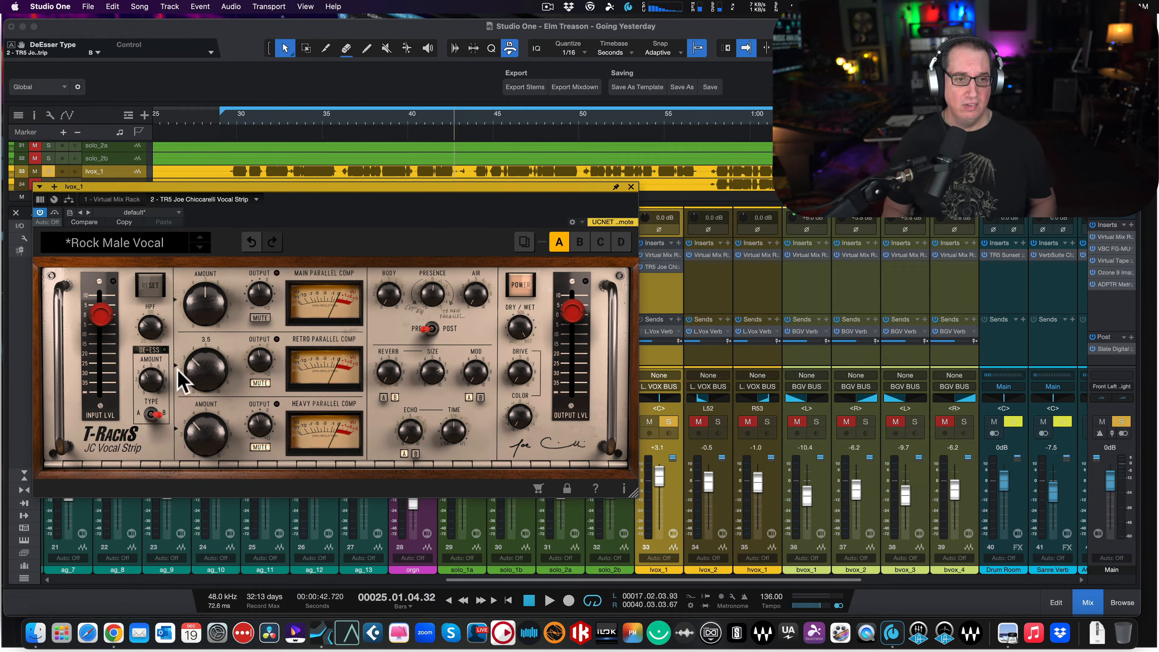
mouse_move(201, 316)
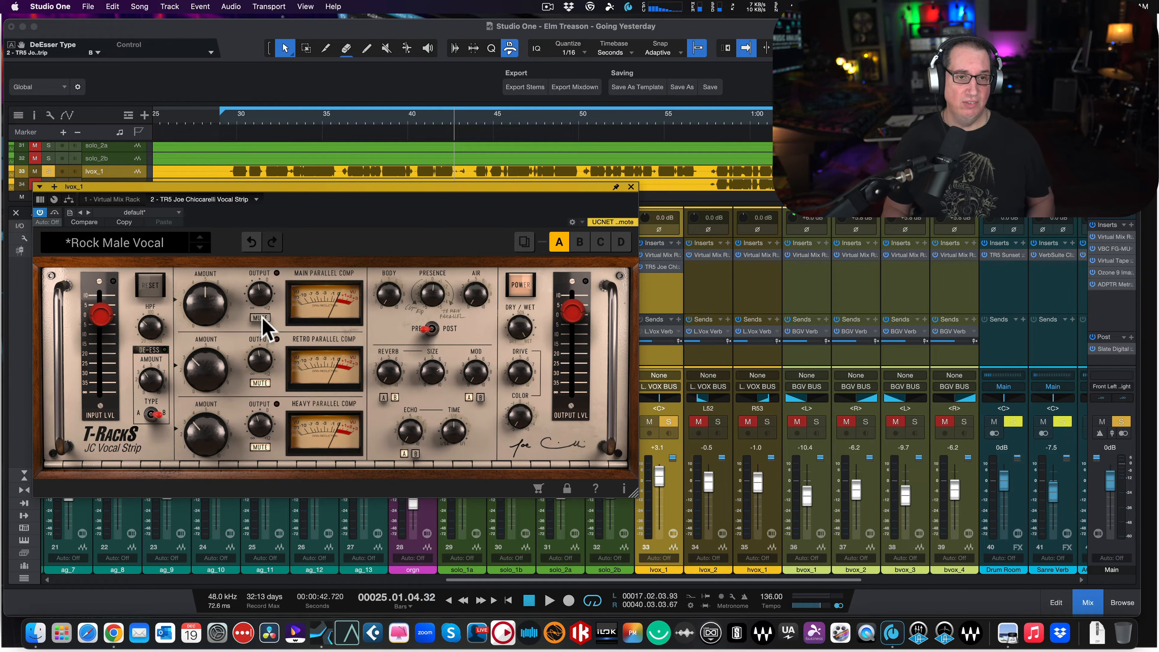
key("space")
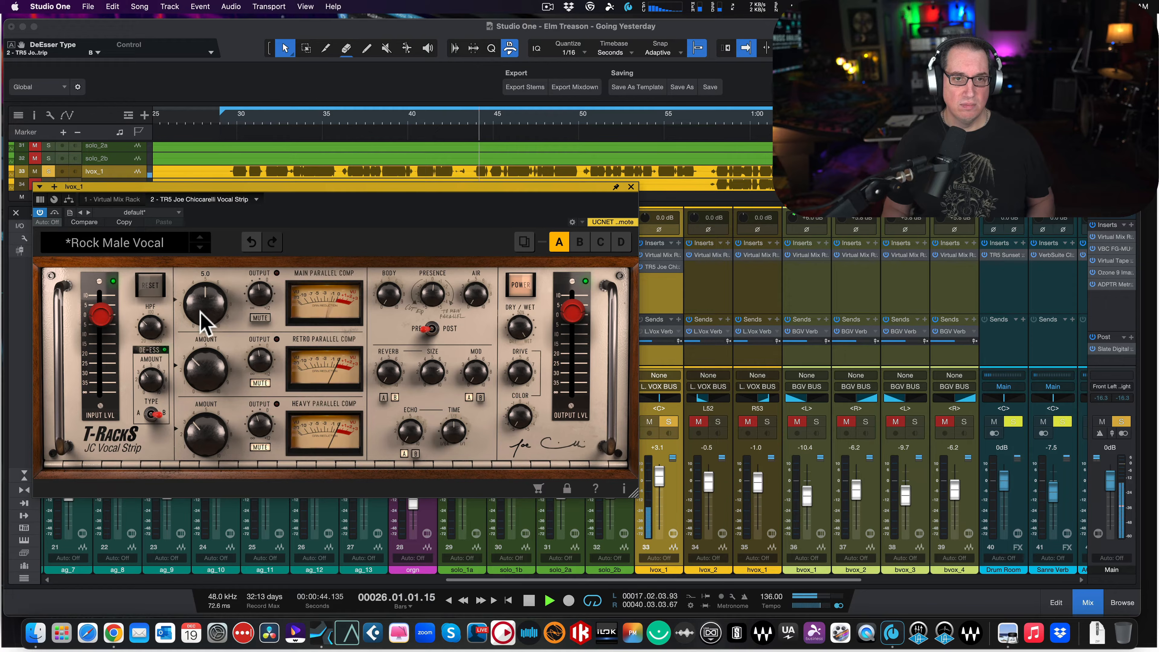
left_click_drag(200, 317, 200, 426)
left_click_drag(197, 342, 194, 292)
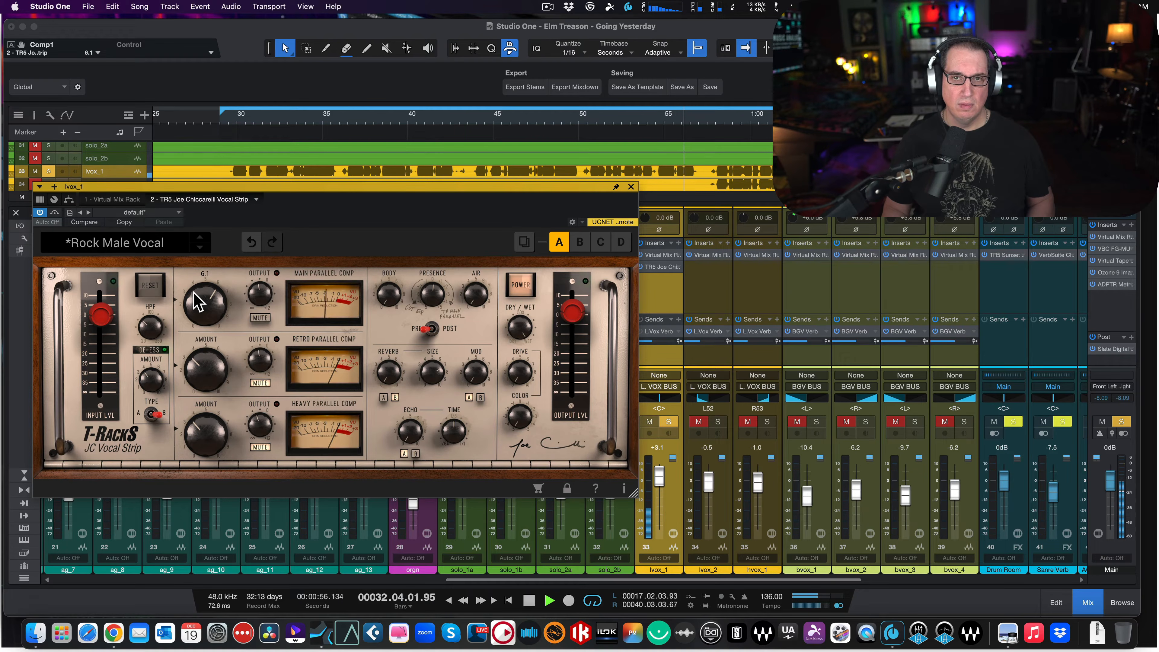
key("space")
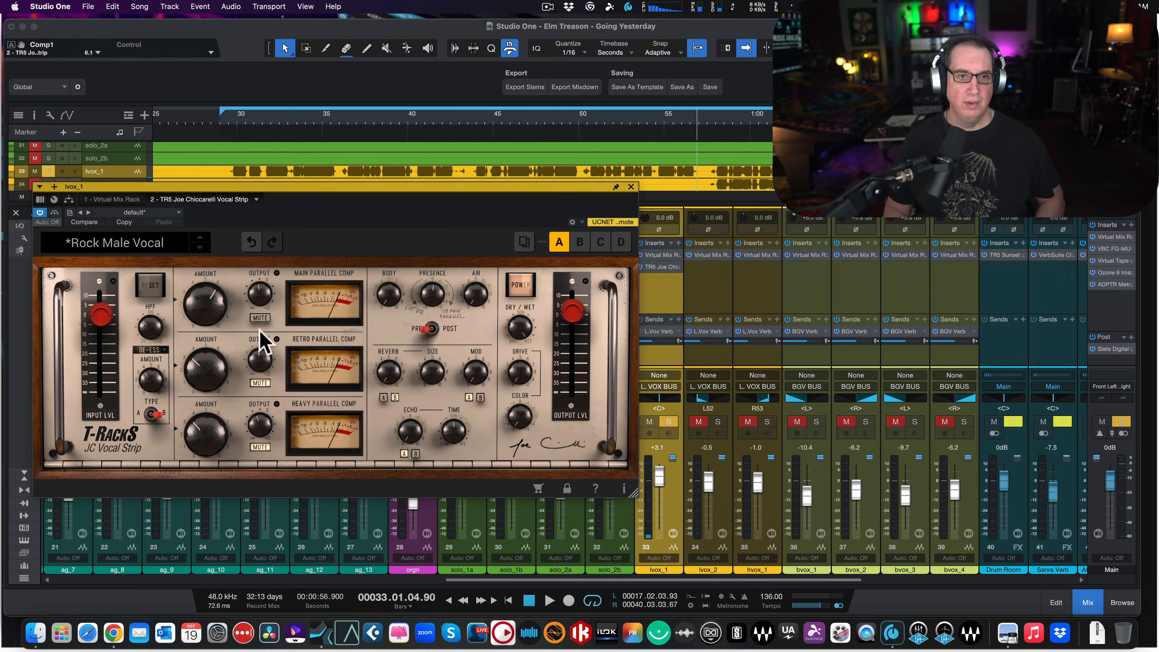
- Compare the soloed vocal with the Main Parallel Comp muted and unmuted, leave it muted, and return to the loop start
key("space")
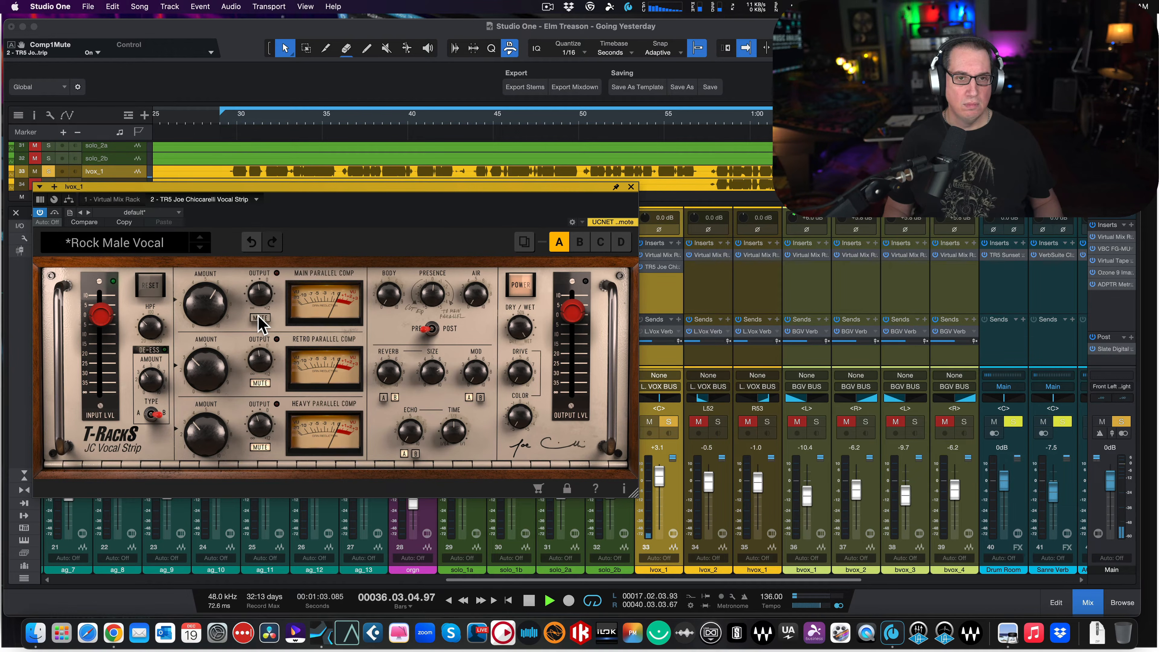
left_click(259, 318)
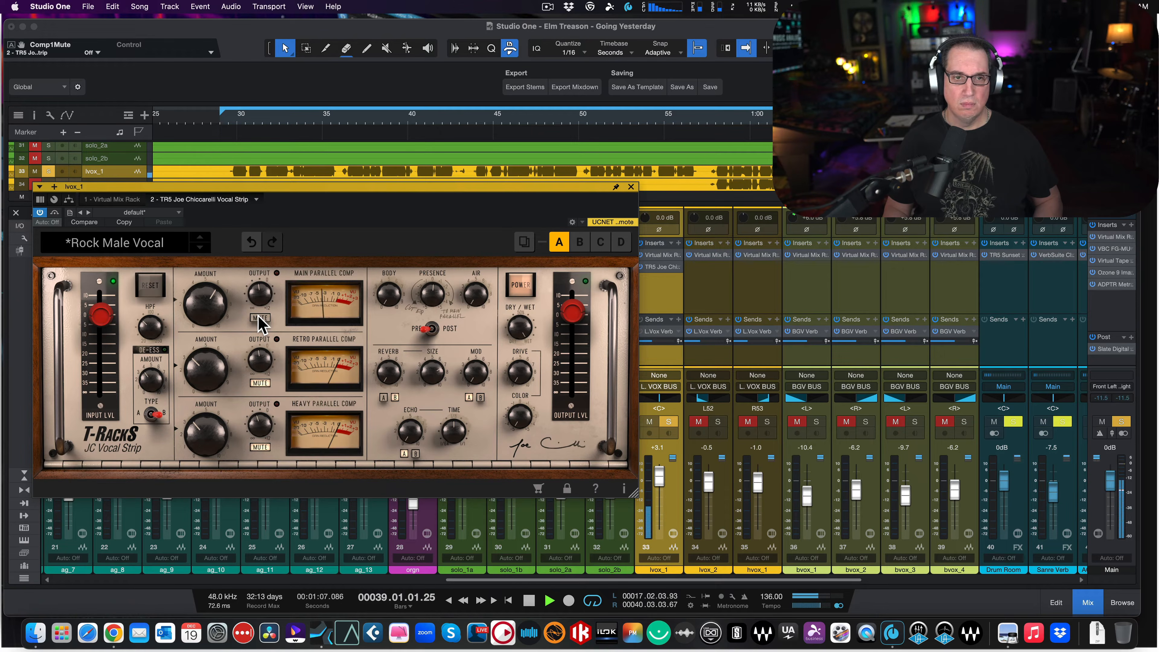
left_click(259, 317)
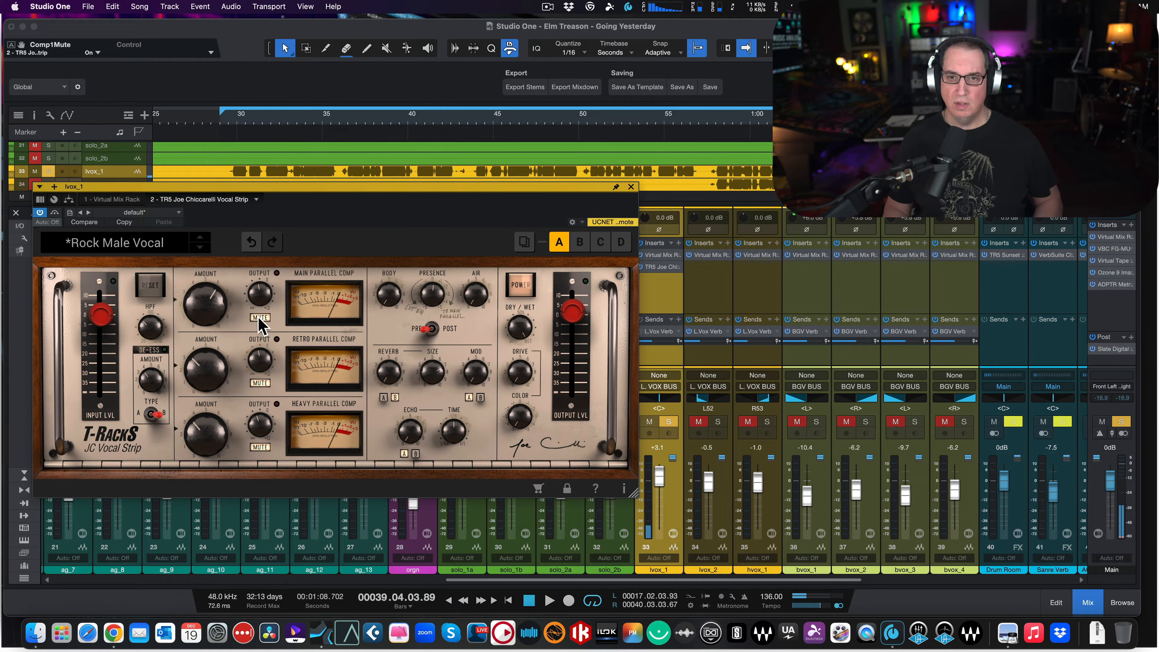
left_click(221, 118)
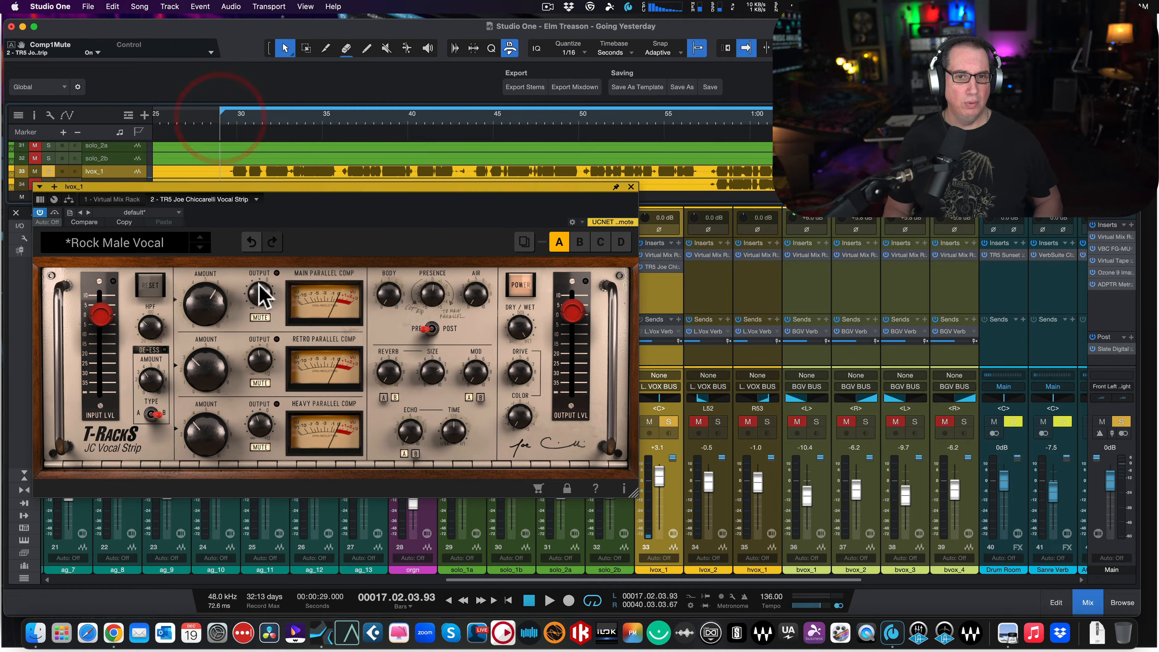
- Unmute the Retro and Heavy Parallel Comps and set both of their amounts to 0.0
mouse_move(207, 304)
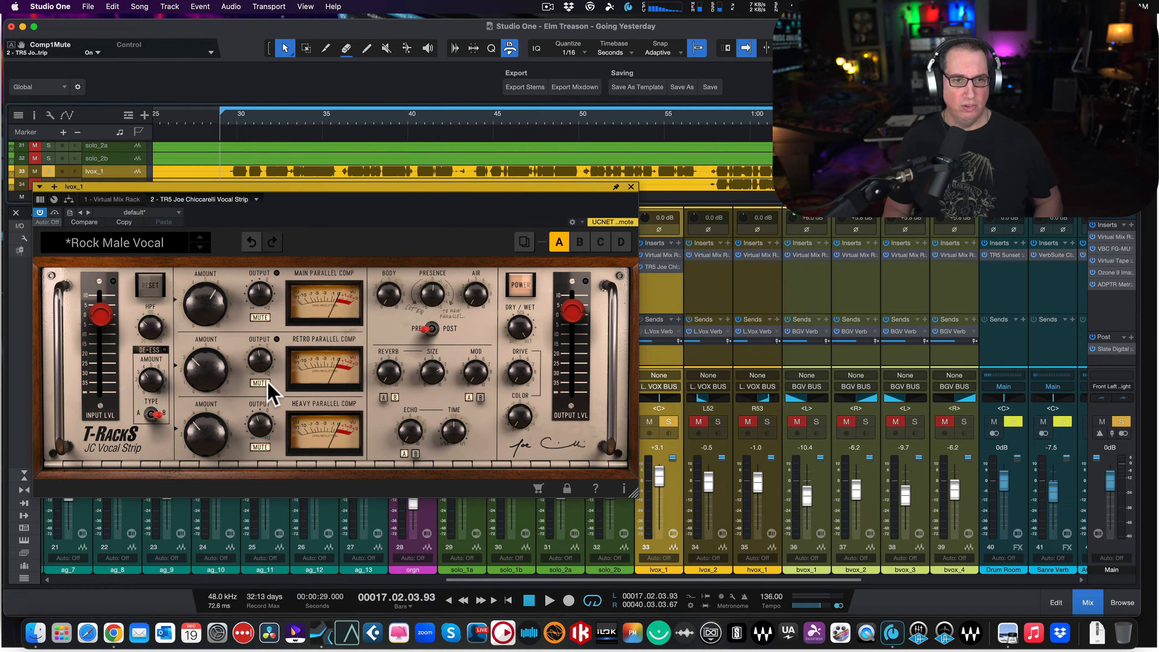
left_click(261, 447)
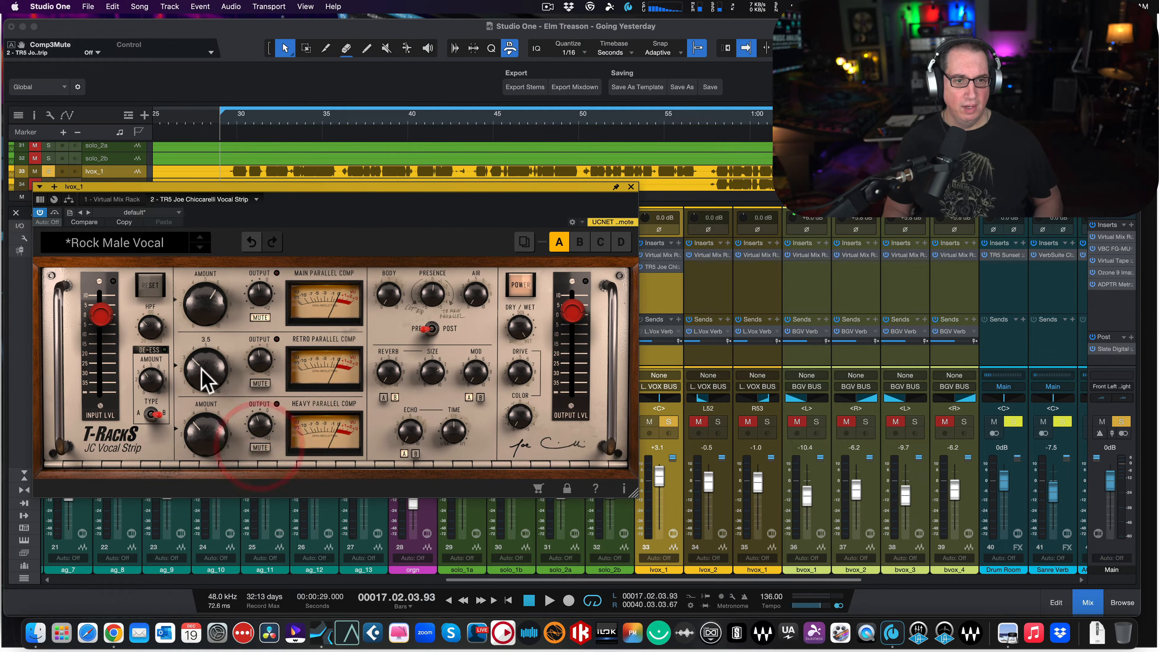
left_click_drag(201, 369, 198, 533)
left_click_drag(192, 423, 194, 575)
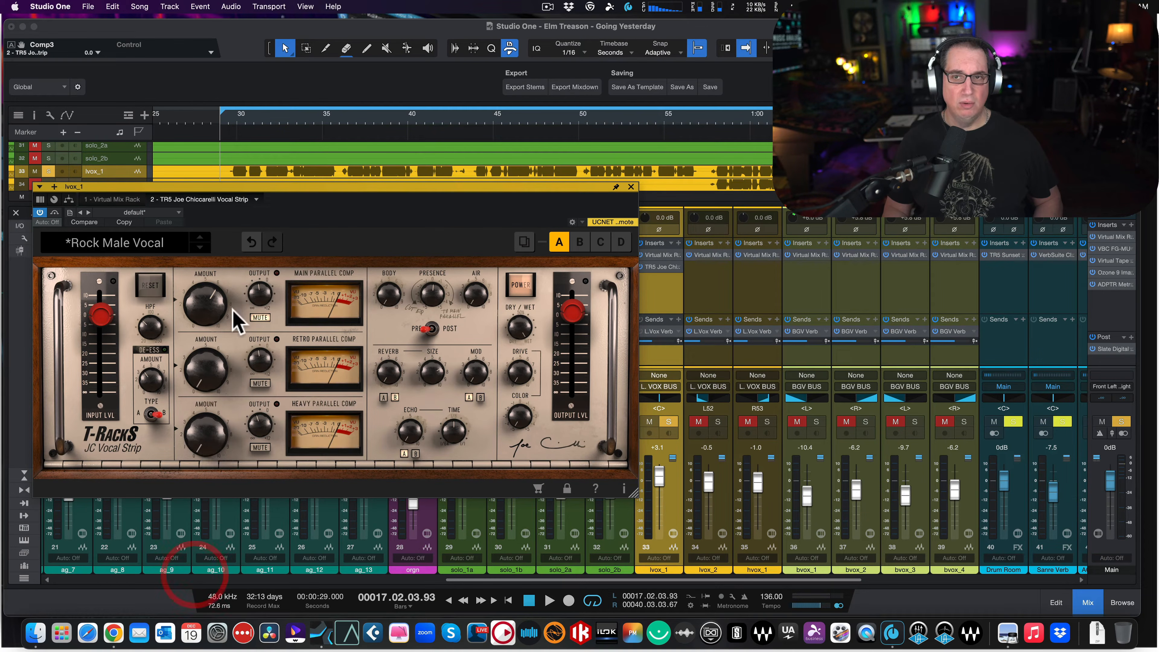
- Audition the soloed vocal while toggling the Main Parallel Comp's mute, with the Retro and Heavy compressors active at zero amount
key("space")
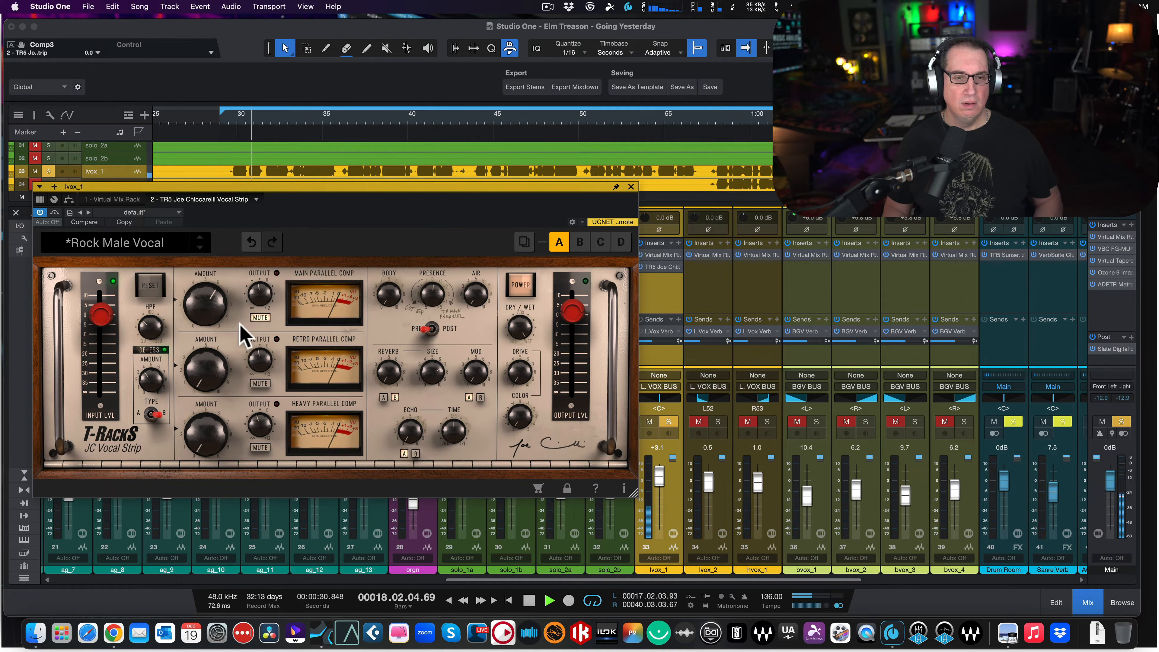
key("space")
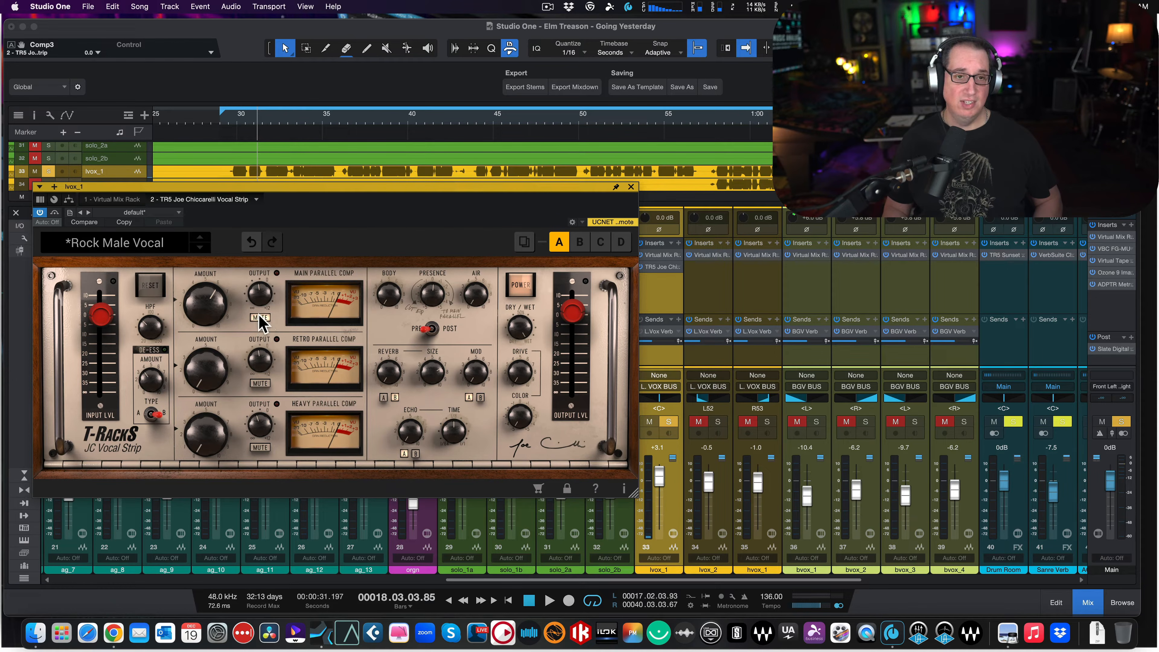
key("space")
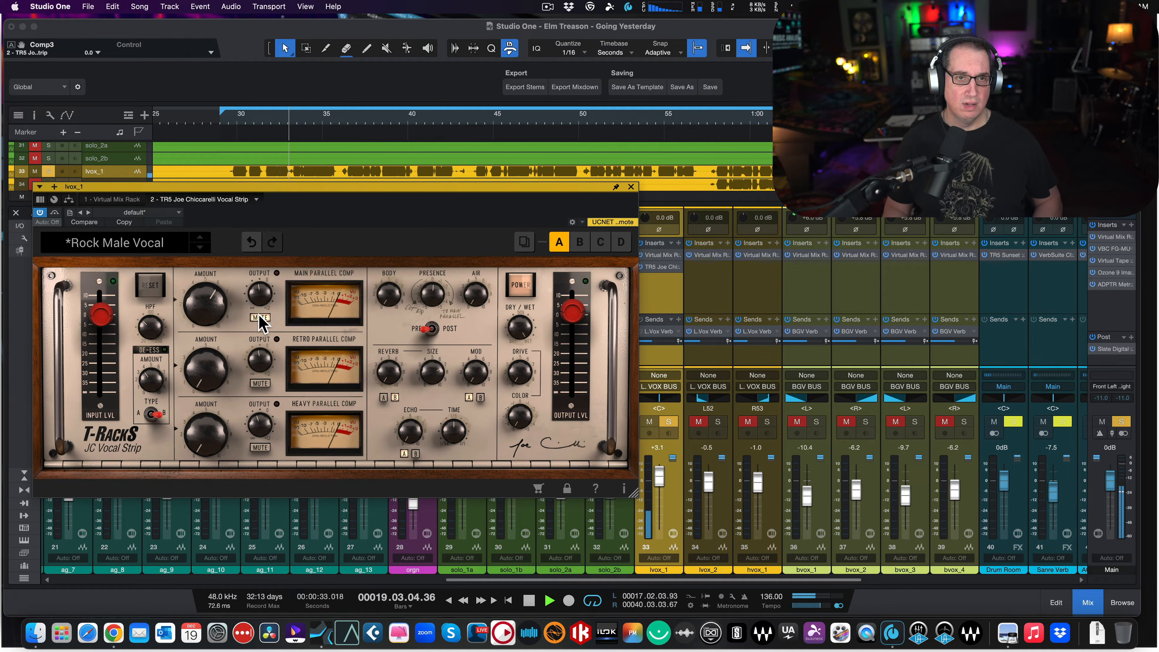
left_click(258, 318)
left_click_drag(257, 289, 256, 341)
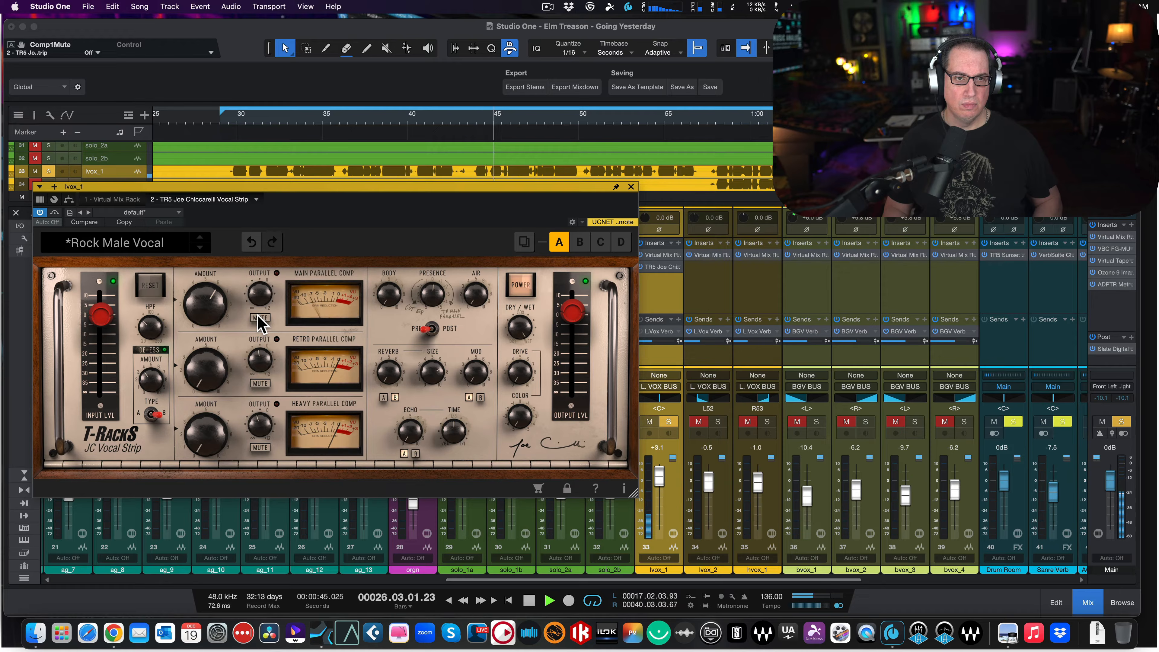
left_click(259, 319)
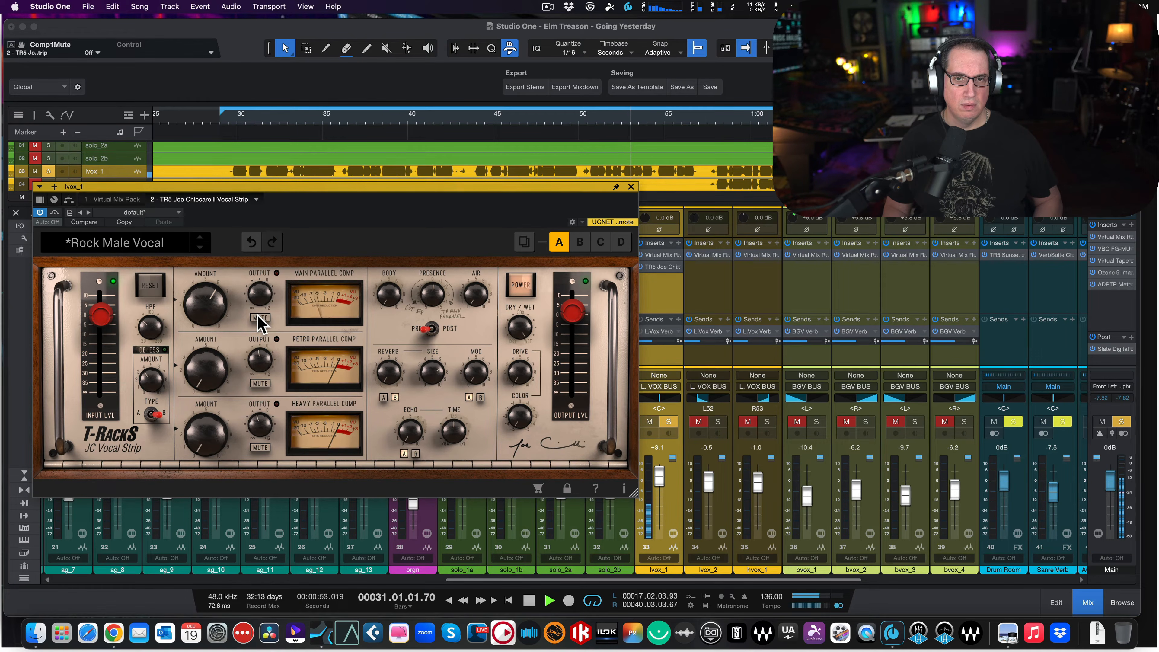
key("space")
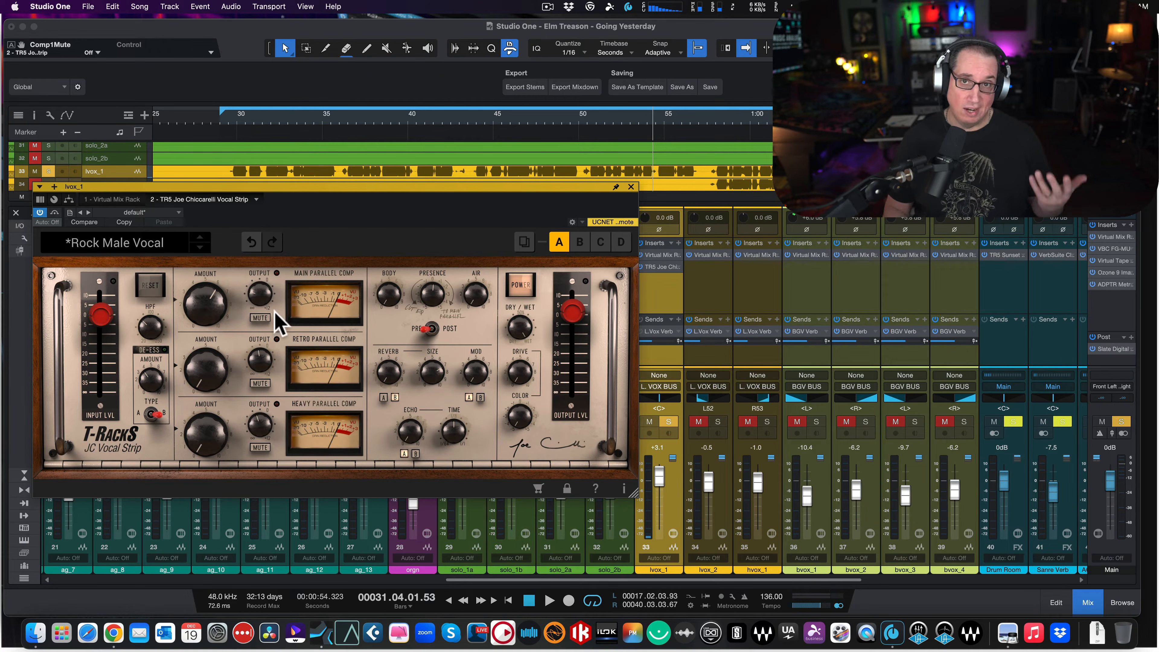
- With the Main Parallel Comp muted, raise the Retro Parallel Comp amount to 5.7 while auditioning the soloed vocal near the loop start
left_click_drag(305, 187, 308, 185)
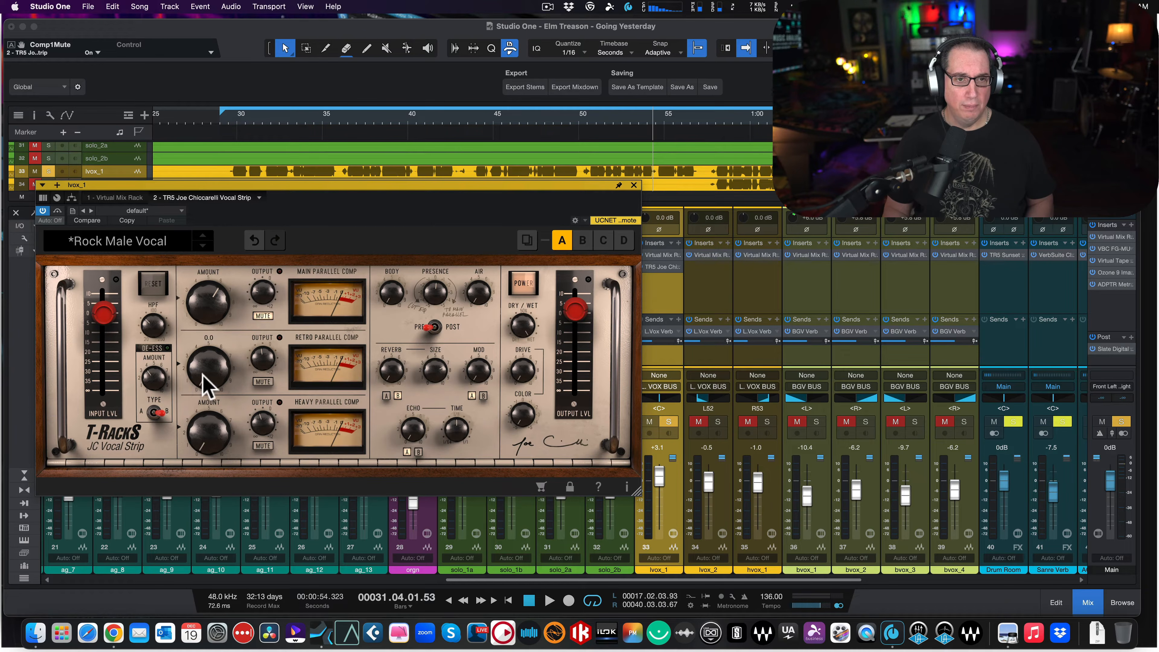
left_click_drag(202, 388, 203, 329)
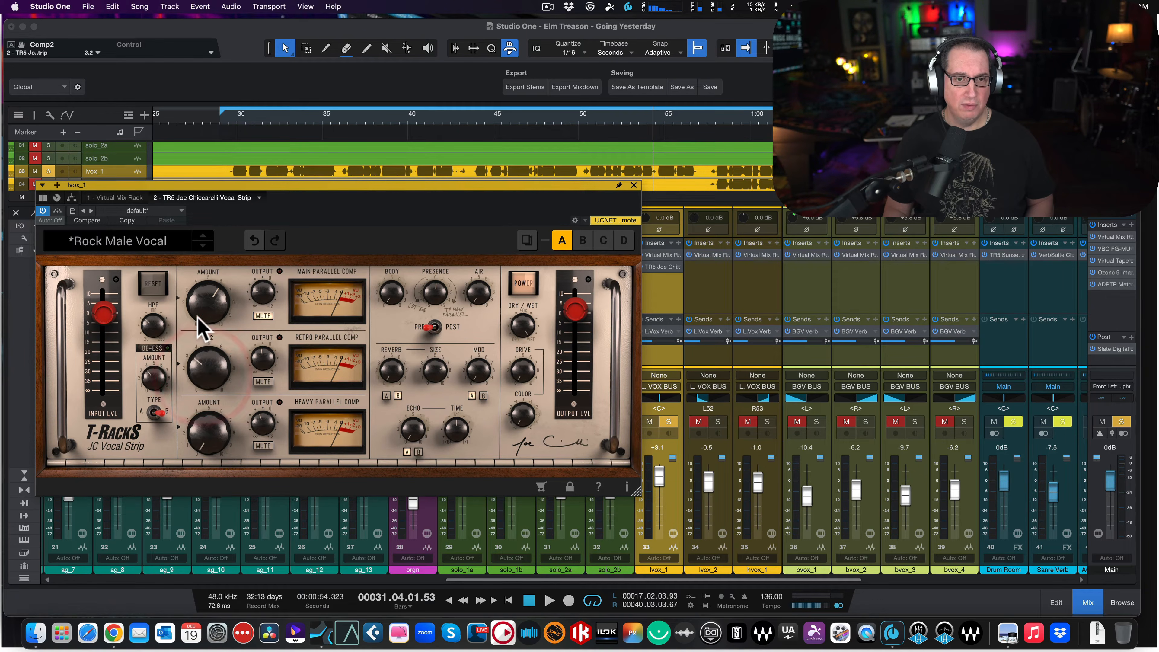
left_click(228, 119)
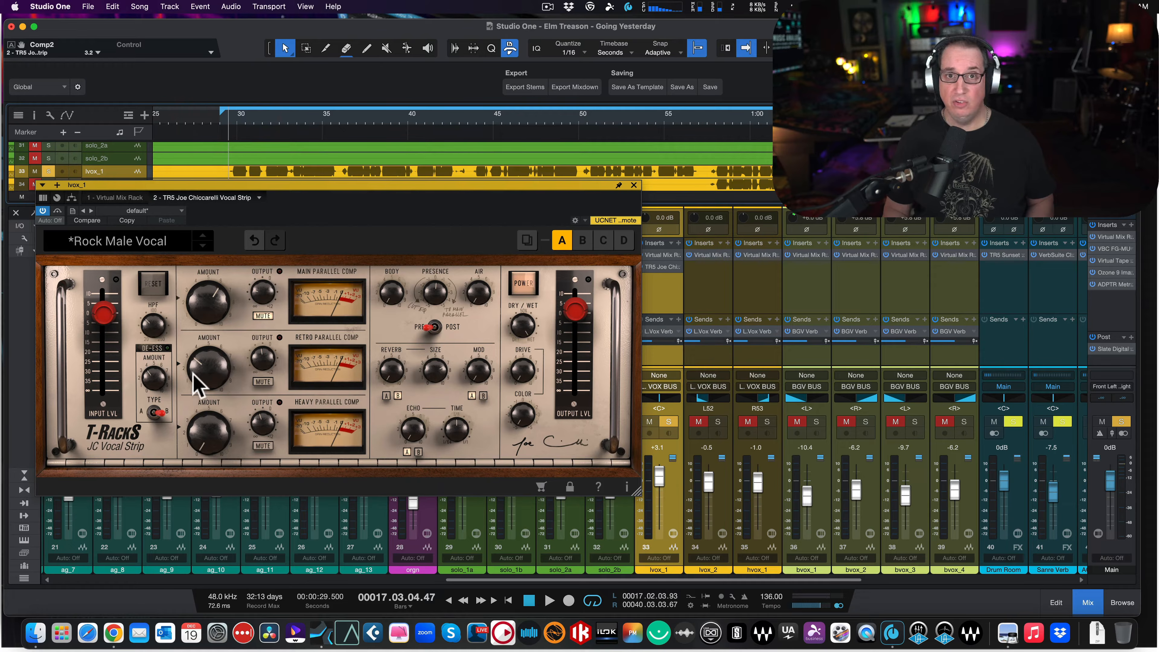
key("space")
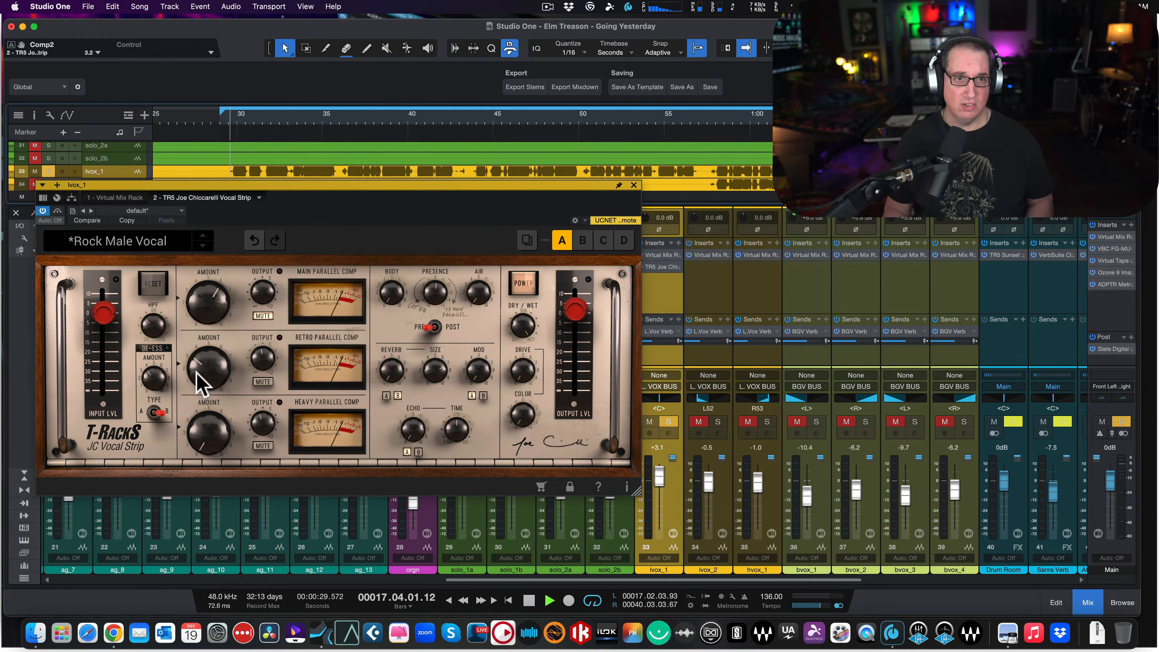
left_click_drag(200, 383, 202, 332)
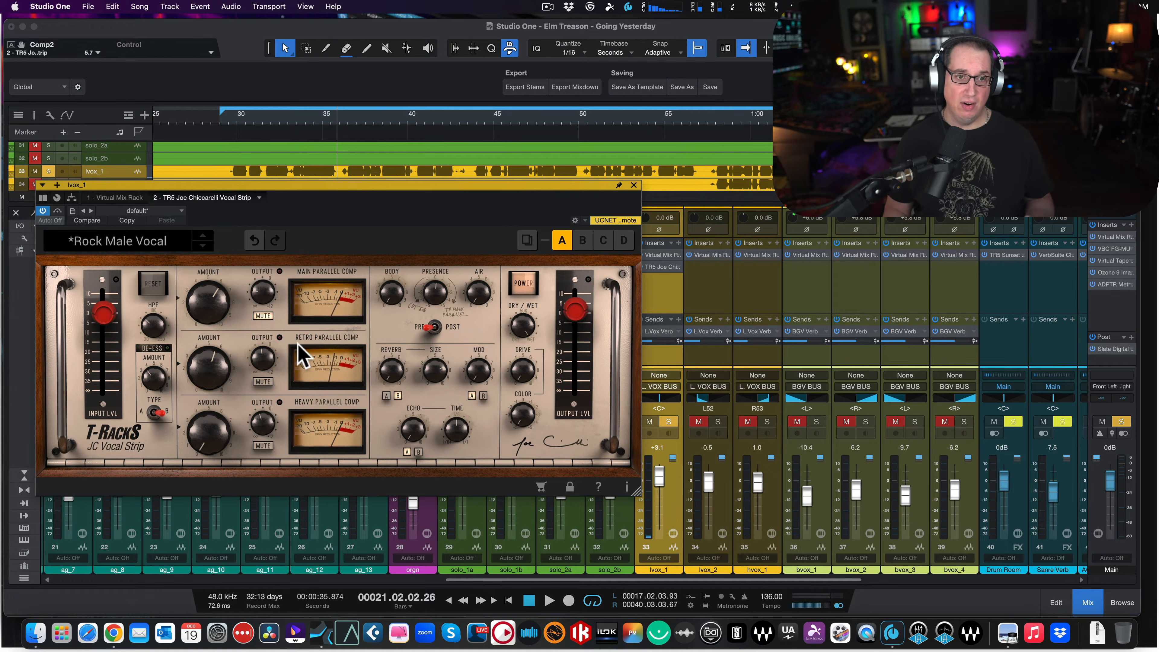
- Audition the soloed vocal while setting the Retro Parallel Comp output to -22.0 dB and toggling its mute, leaving it muted
key("space")
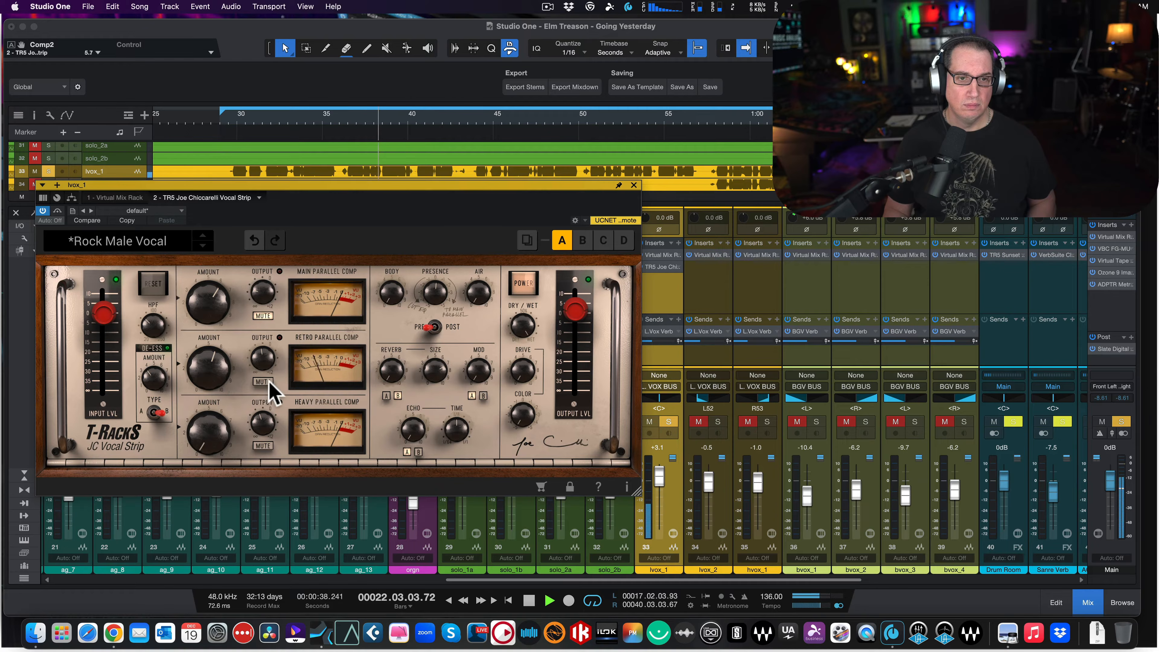
left_click(262, 381)
left_click_drag(262, 362, 264, 381)
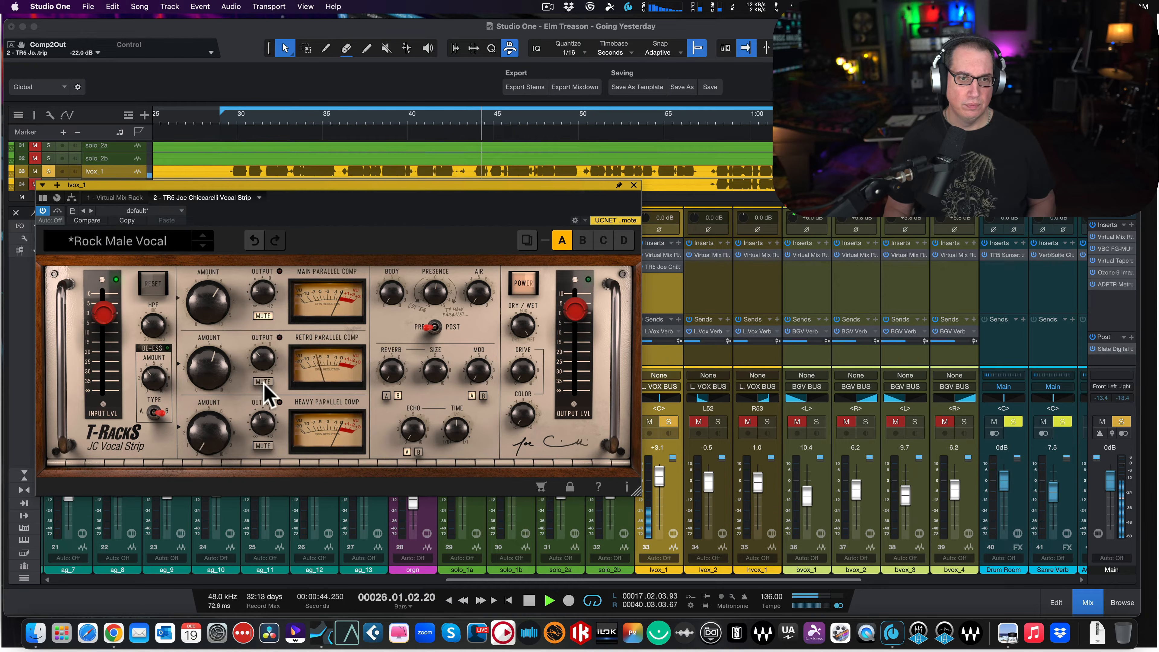
left_click(263, 382)
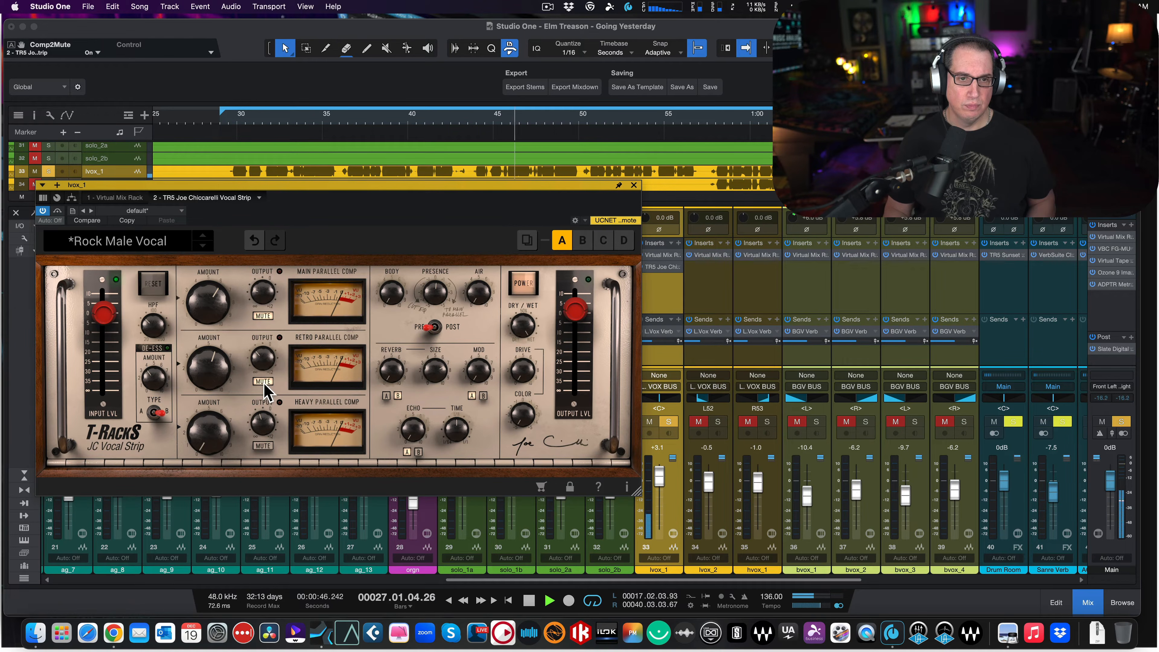
left_click(264, 382)
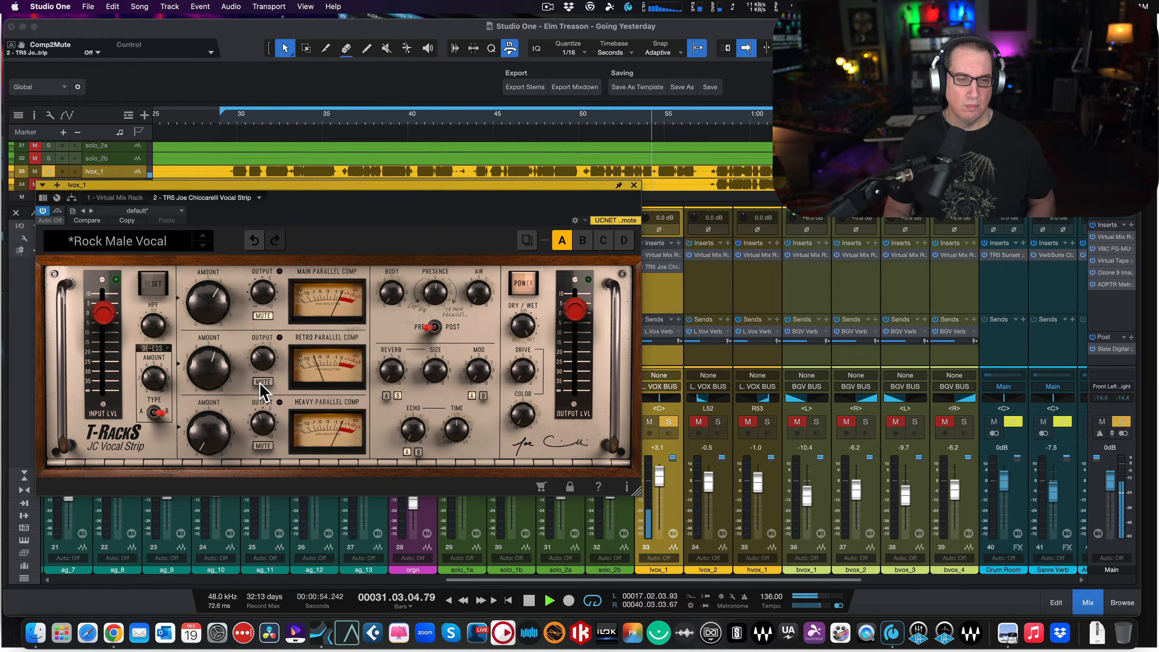
mouse_move(260, 359)
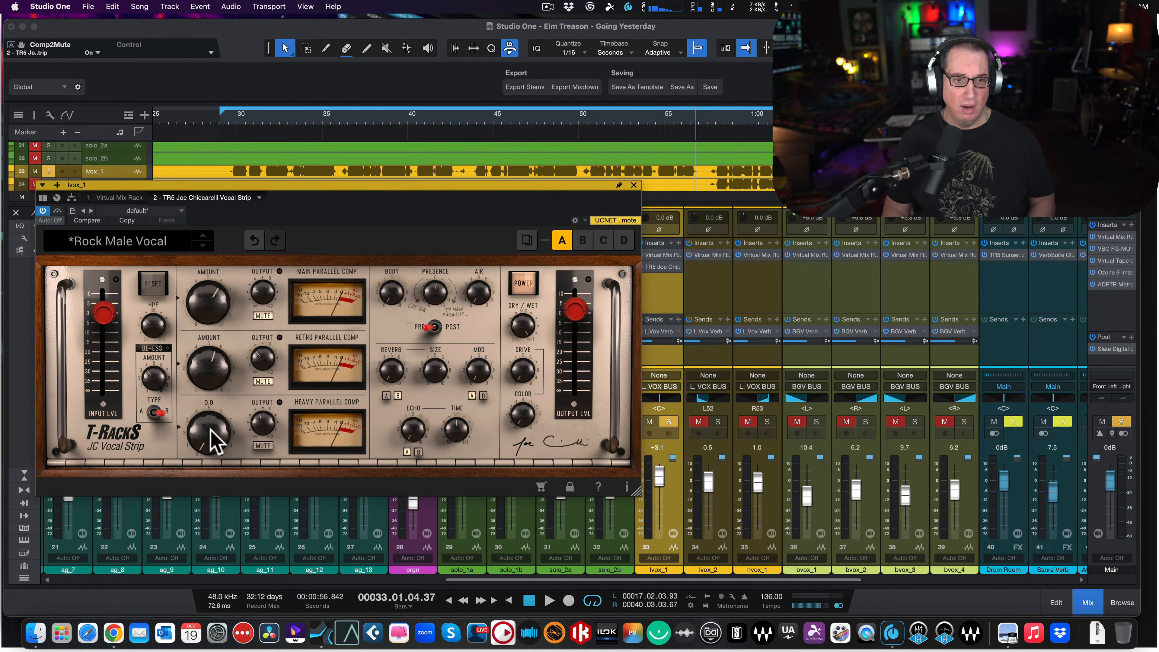
- Raise the Heavy Parallel Comp amount to 5.0, return to the loop start, and push the amount to 7.8 during playback
left_click_drag(208, 434, 218, 353)
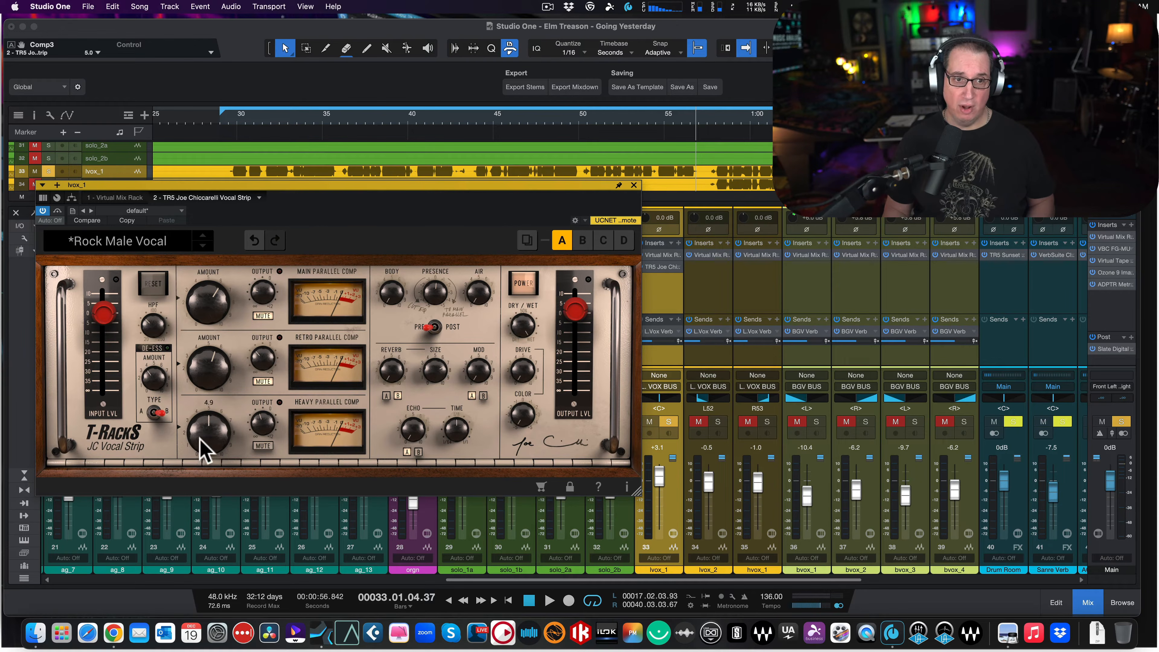
left_click(223, 118)
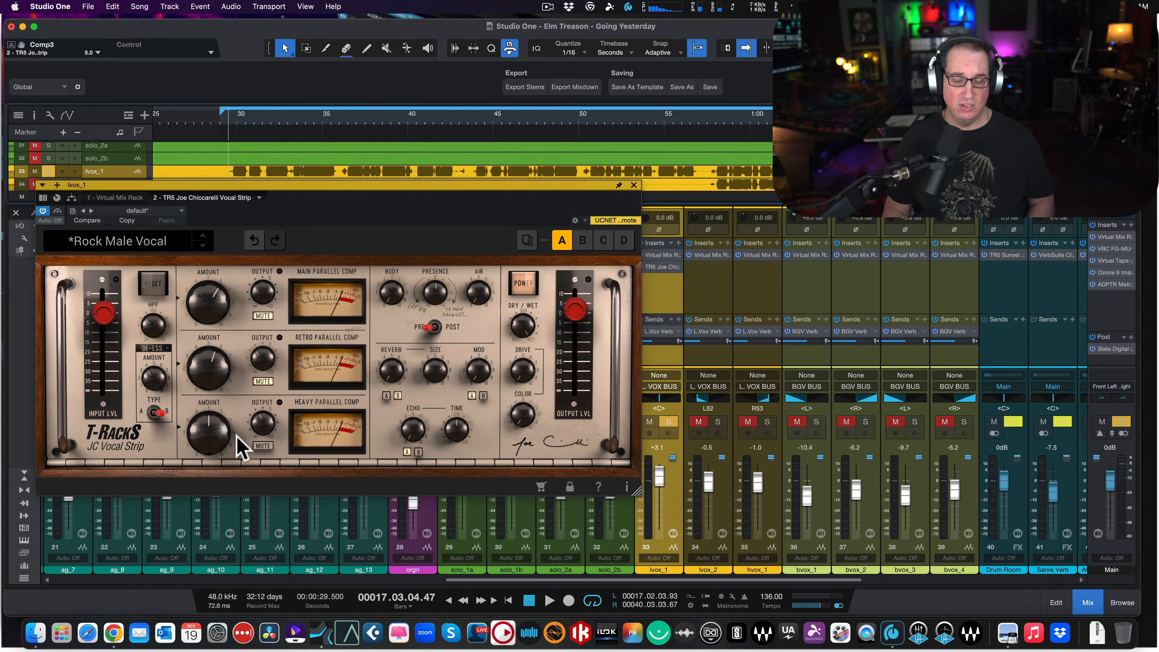
key("space")
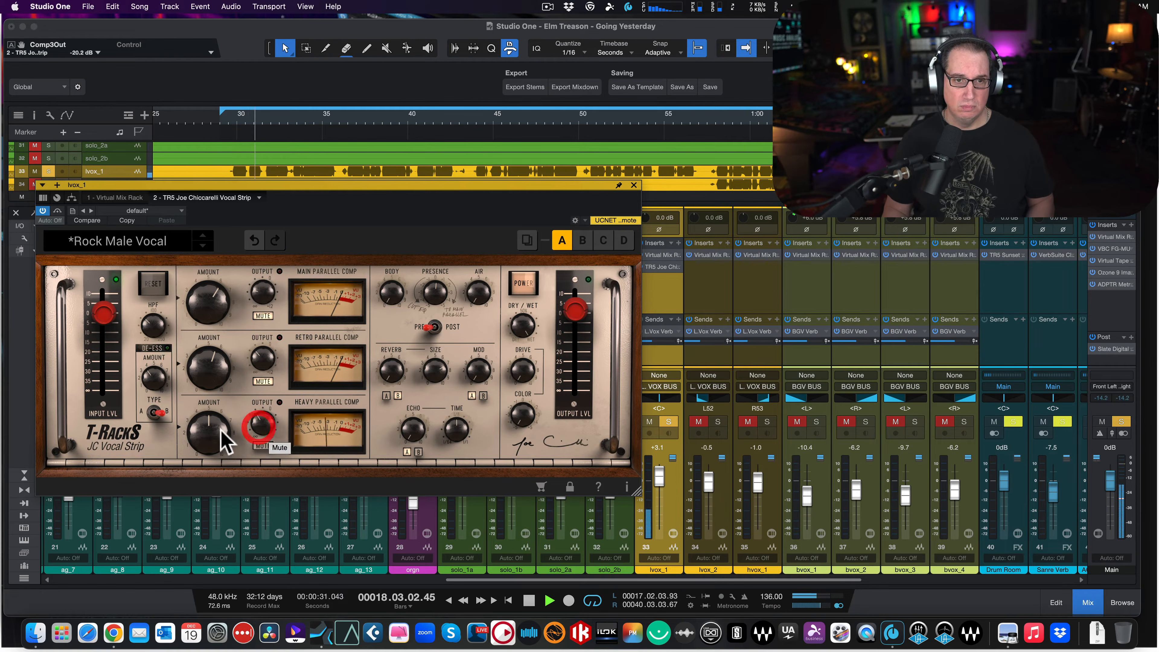
left_click_drag(209, 417, 218, 381)
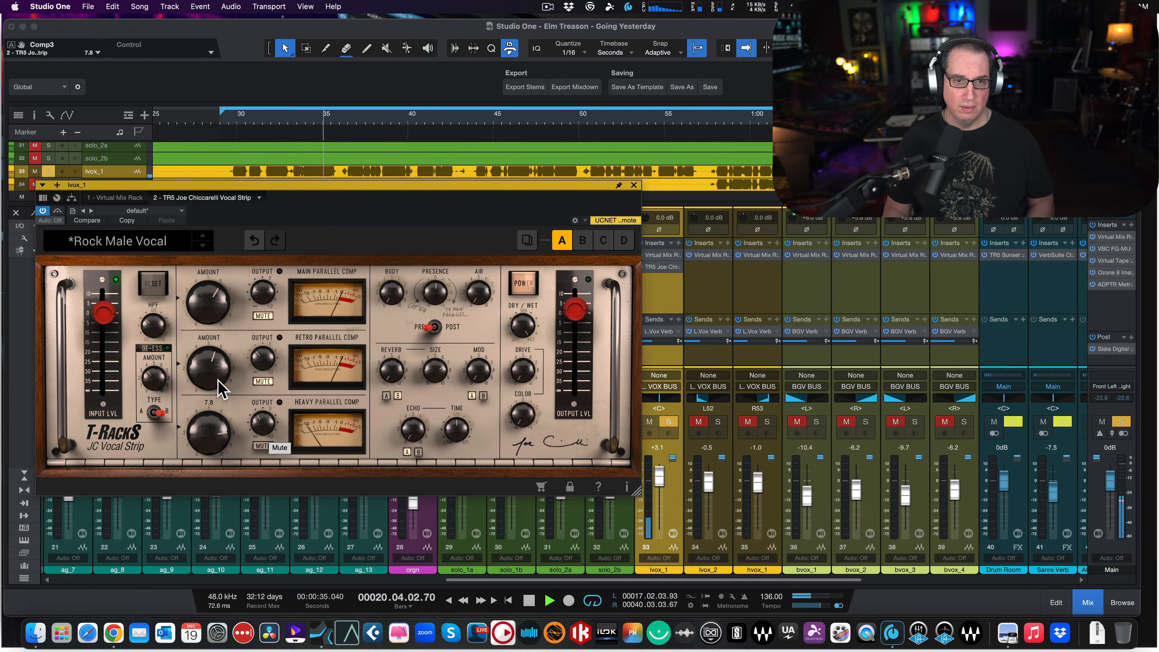
key("space")
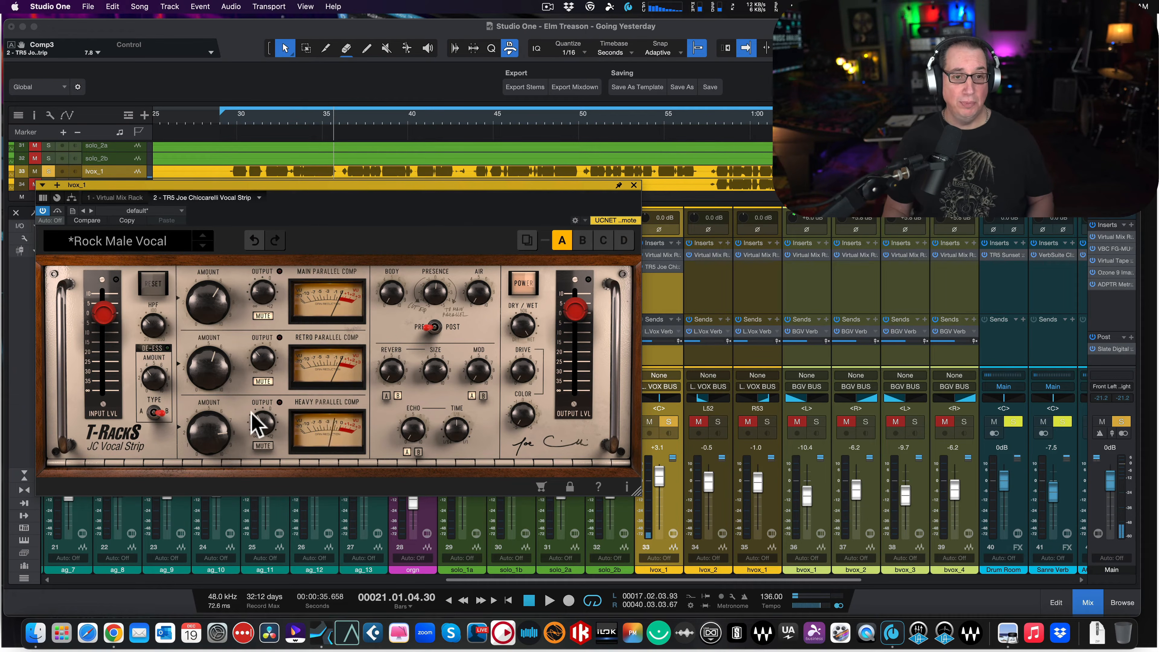
- Lower the Heavy Parallel Comp amount to about 4.2 and compare the soloed vocal with that compressor muted and unmuted
left_click_drag(206, 420, 202, 453)
key("space")
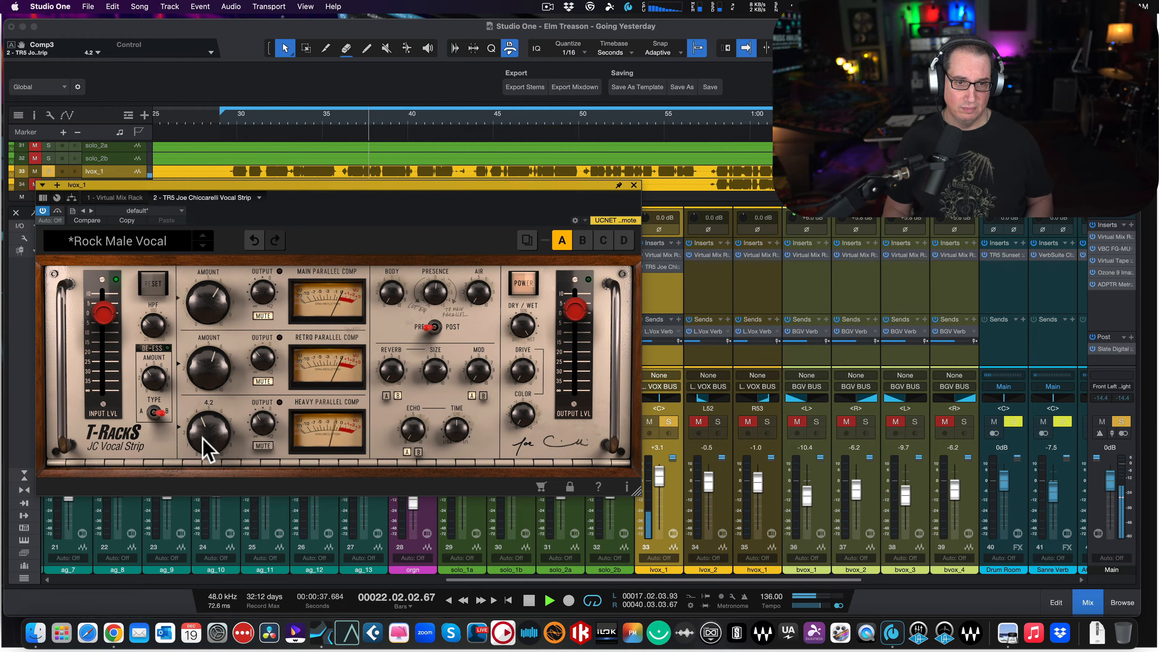
left_click_drag(206, 434, 245, 418)
left_click(261, 444)
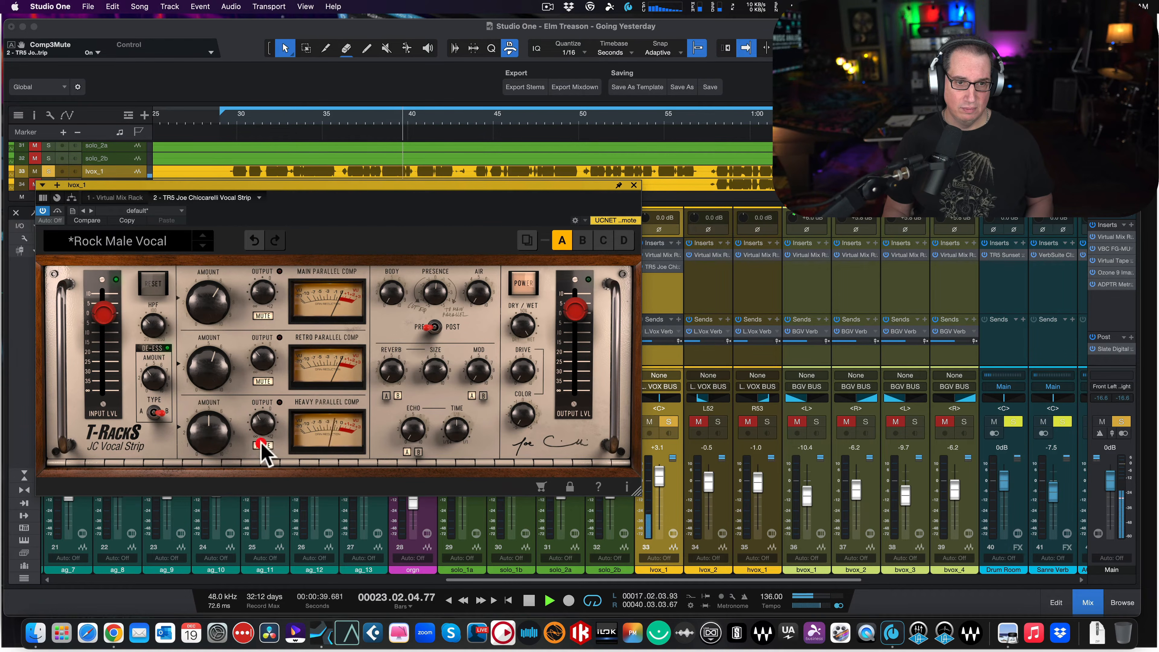
left_click(261, 444)
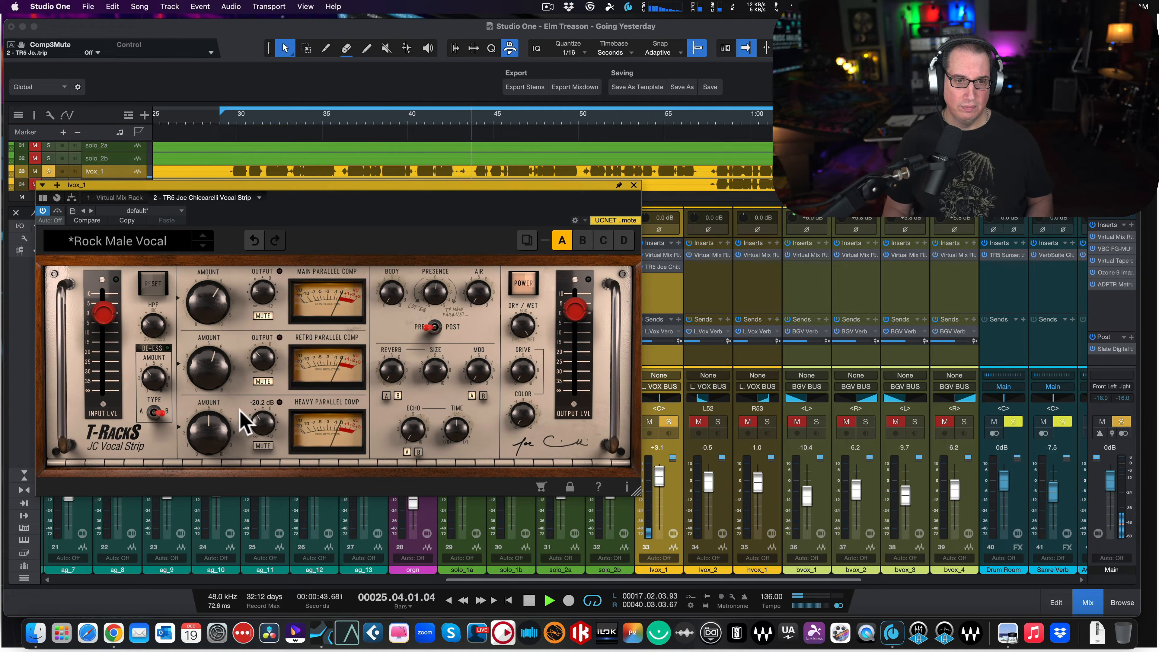
- Turn the Retro Parallel Comp amount down and unmute it, keeping the Main Parallel Comp muted
left_click_drag(210, 375, 200, 503)
left_click(264, 381)
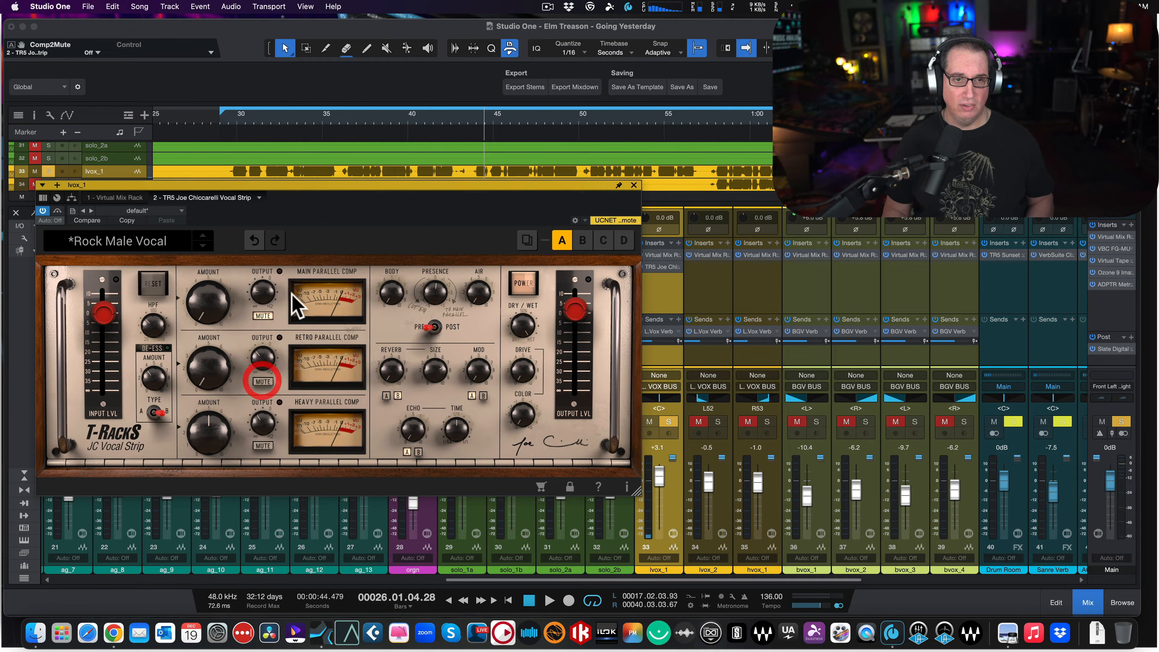
left_click(263, 316)
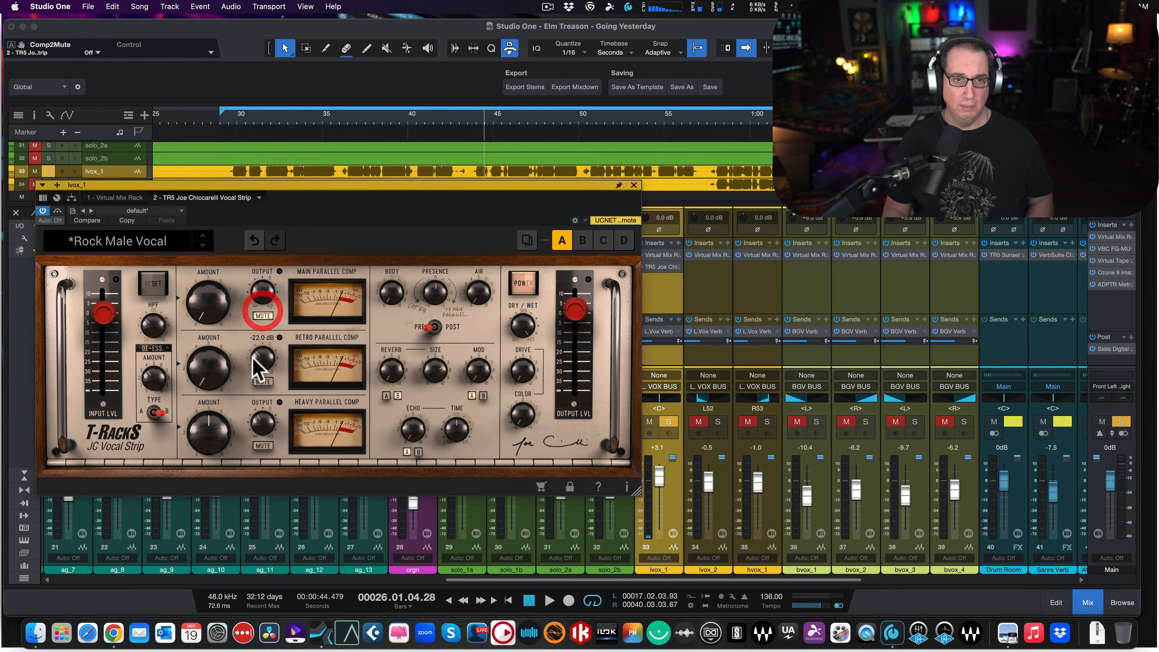
- Set the Heavy Parallel Comp amount to 6.0 and its output to -27.8 dB while comparing it muted and unmuted
left_click(260, 444)
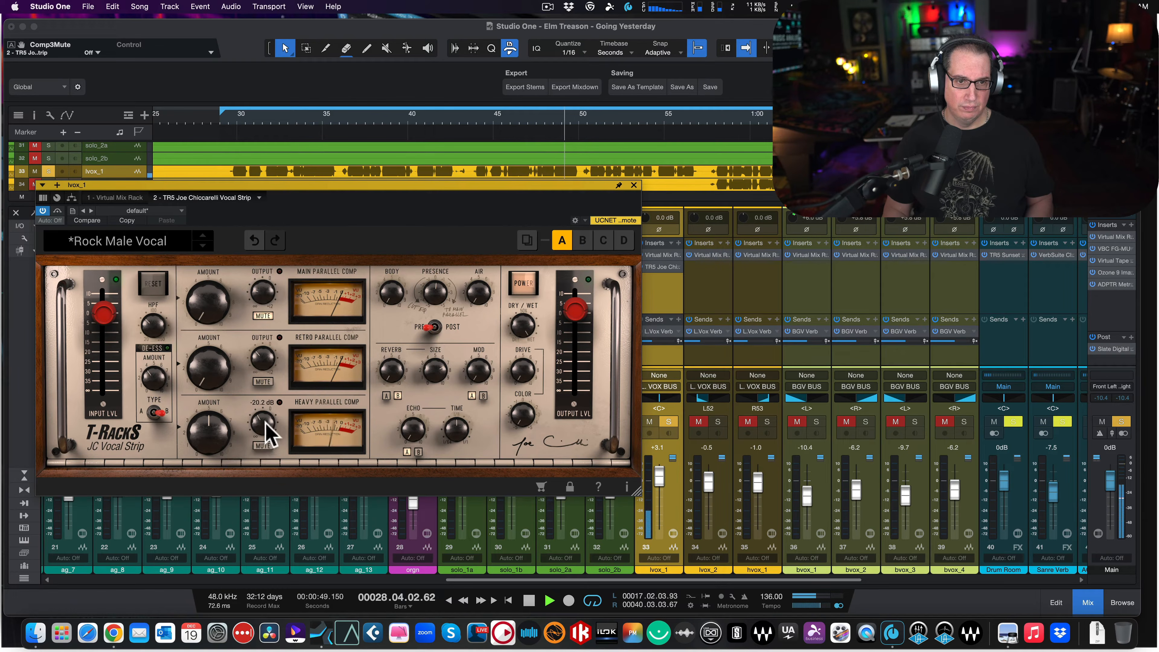
left_click_drag(264, 423, 215, 431)
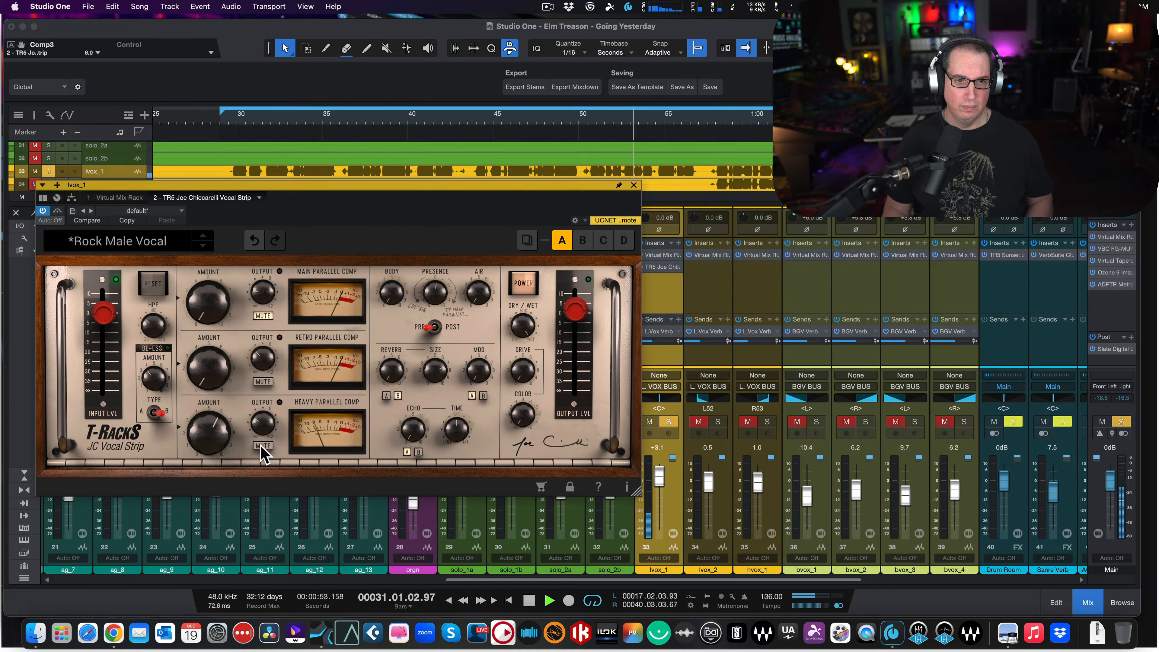
left_click_drag(259, 434, 256, 430)
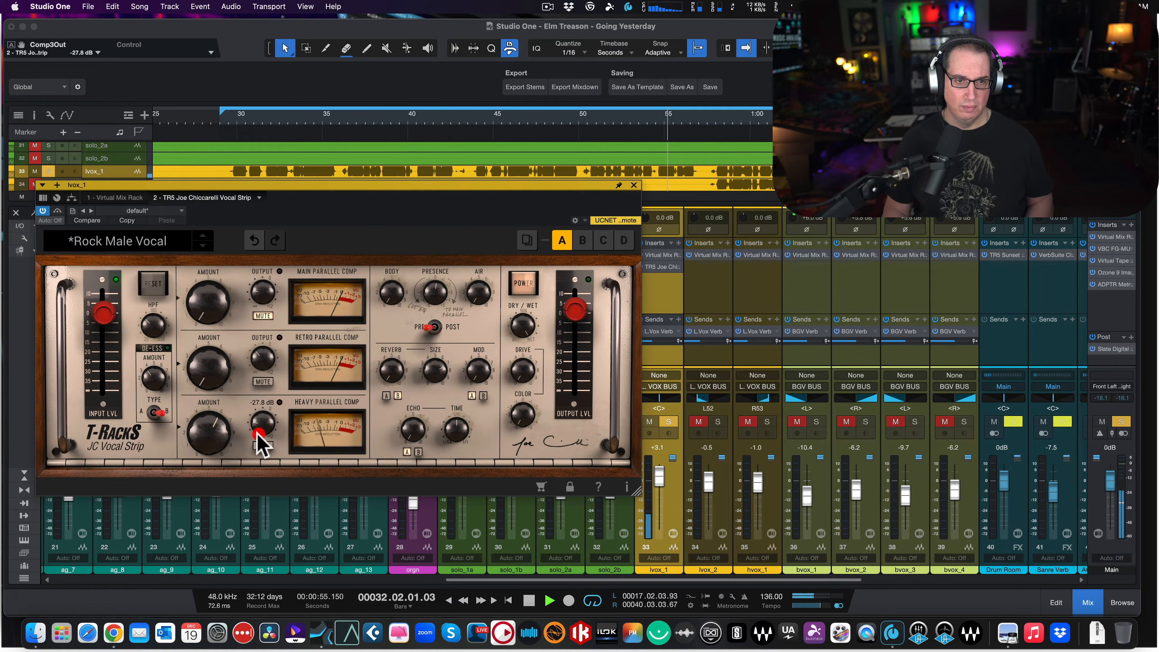
left_click(256, 444)
left_click(257, 444)
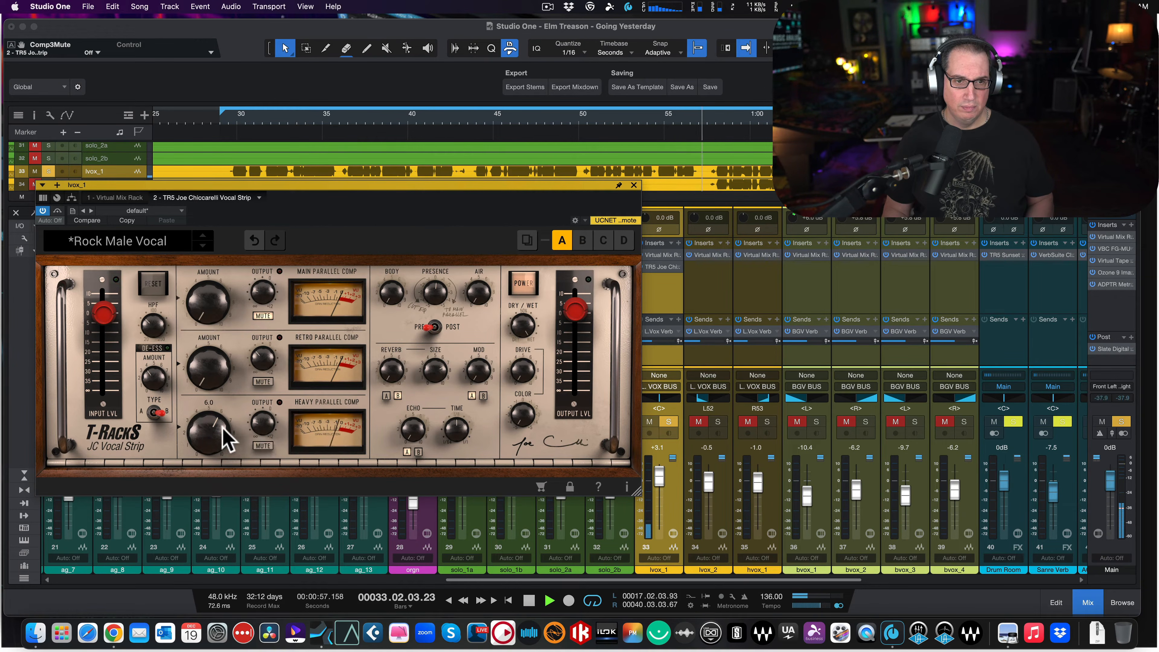
- Audition the Heavy Parallel Comp with its amount at 2.6, raise its output to -11.7 dB, and set the amount to 3.7
left_click_drag(192, 482, 190, 488)
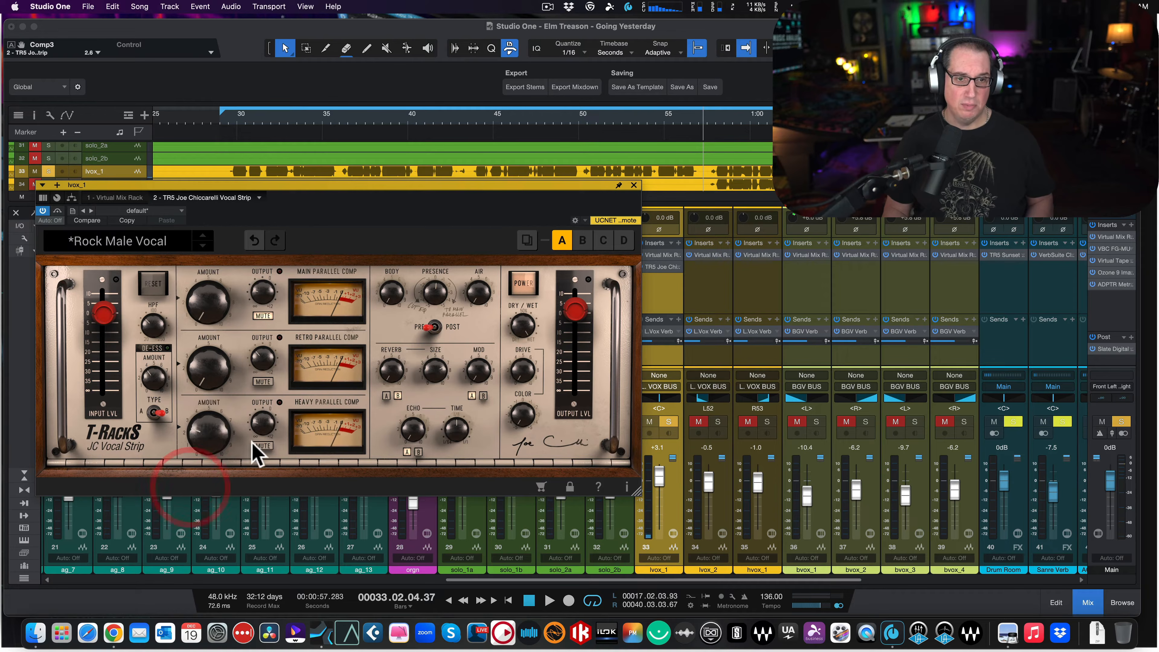
key("space")
left_click_drag(259, 427, 267, 392)
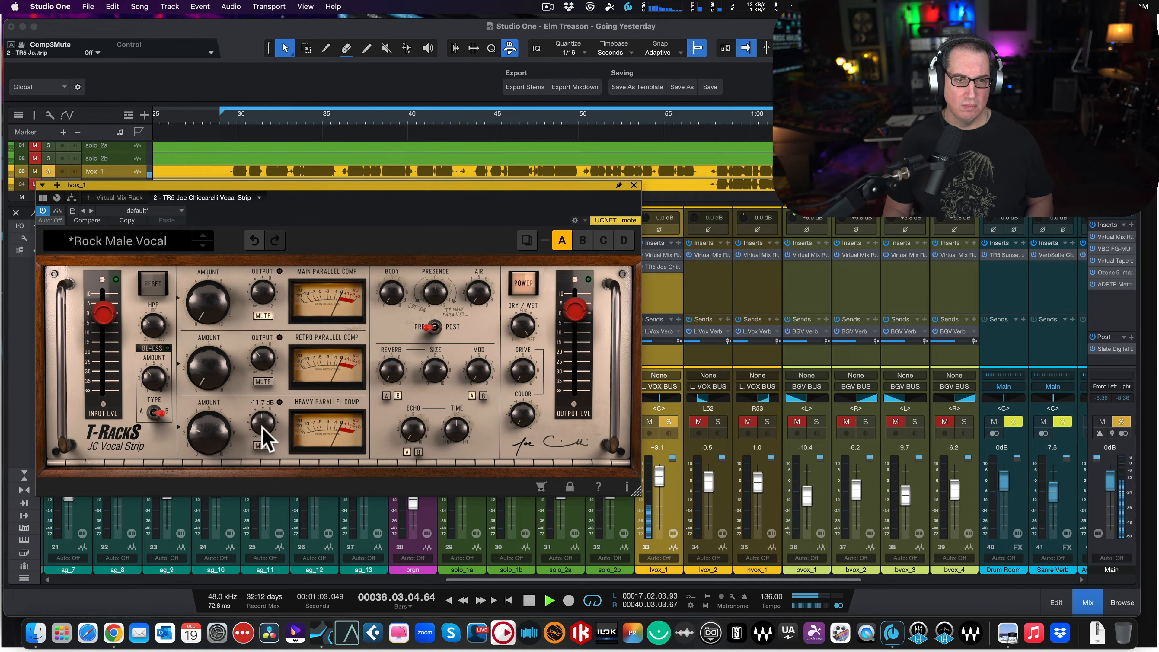
left_click_drag(215, 427, 215, 428)
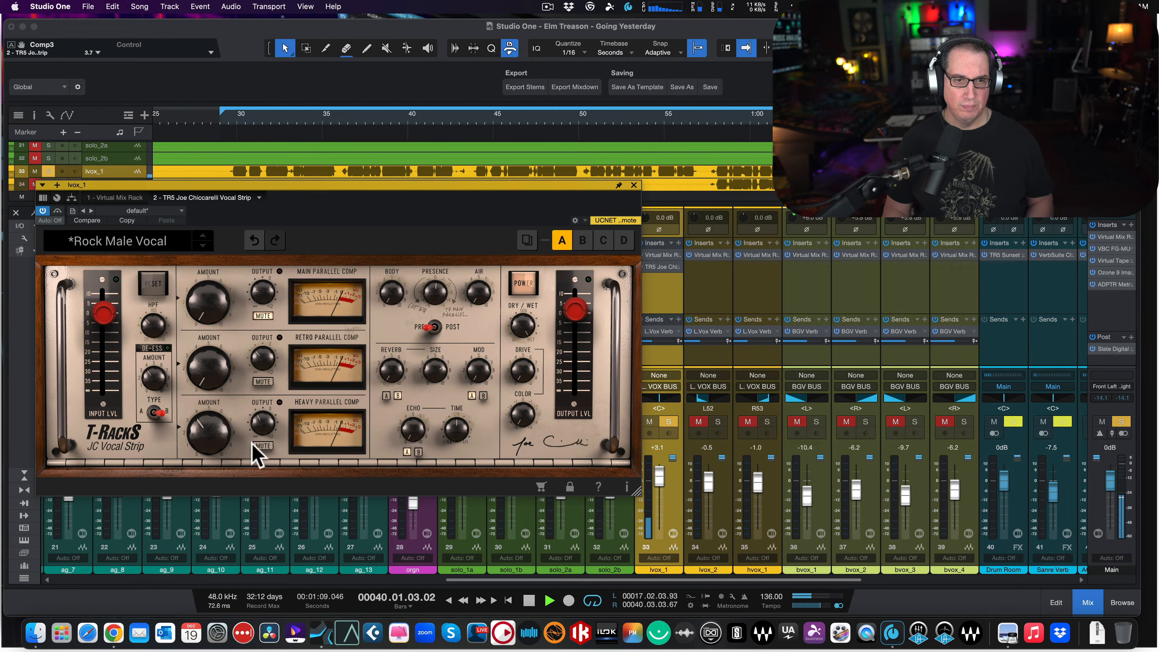
- Stop playback, return to the loop start, and set the Heavy and Retro Parallel Comp amounts to 0.0
key("space")
left_click(229, 124)
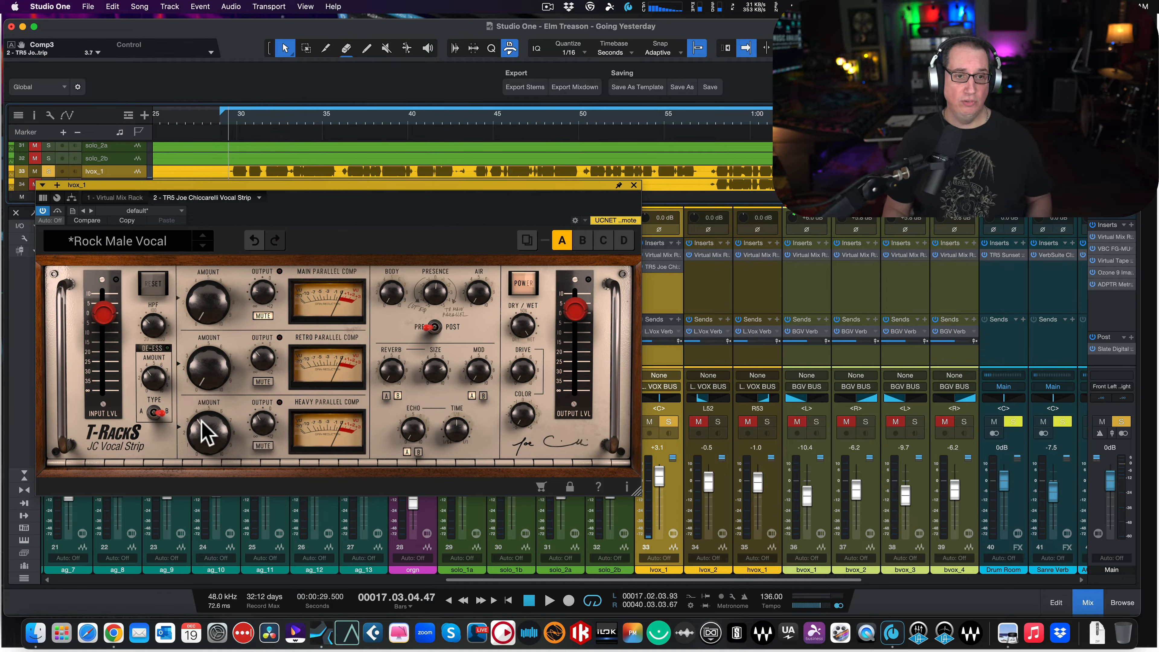
left_click_drag(202, 421, 209, 639)
left_click_drag(207, 354, 208, 449)
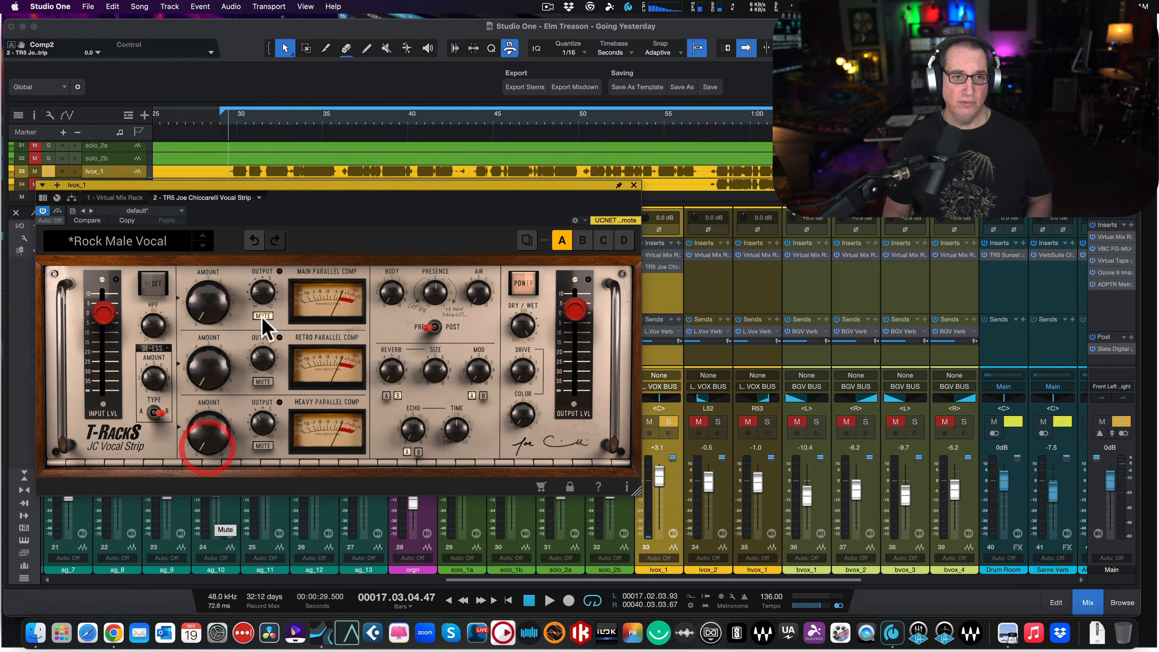
- Unmute the Main Parallel Comp, raise its amount to 5.9 during playback, and compare it muted and unmuted
left_click(264, 313)
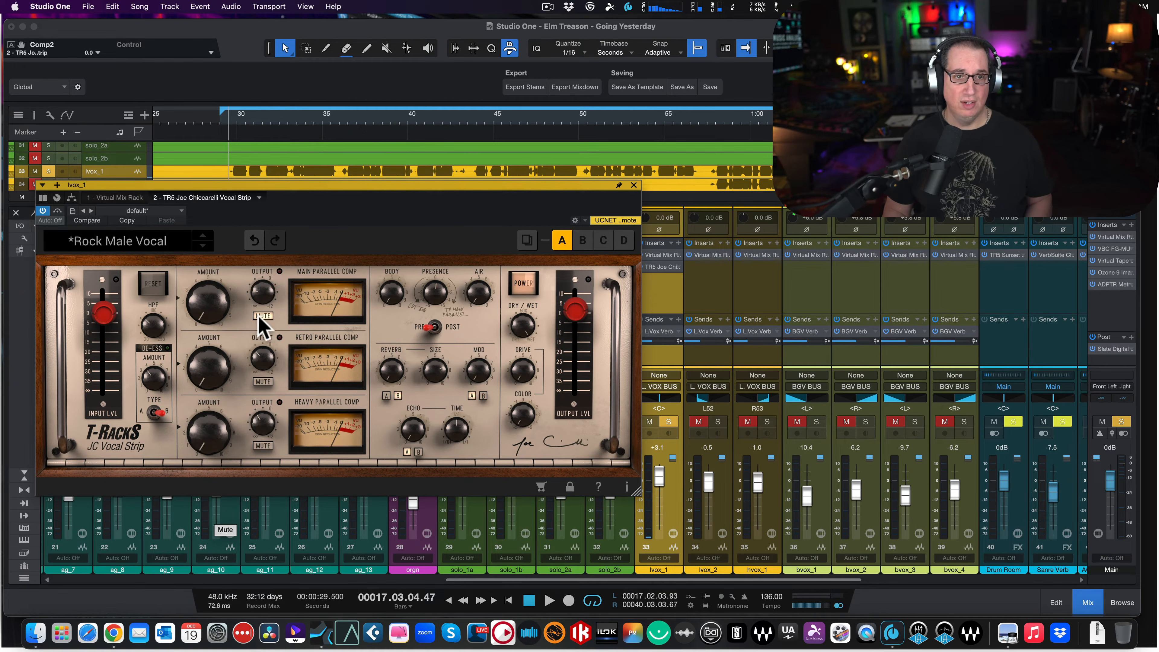
left_click(263, 316)
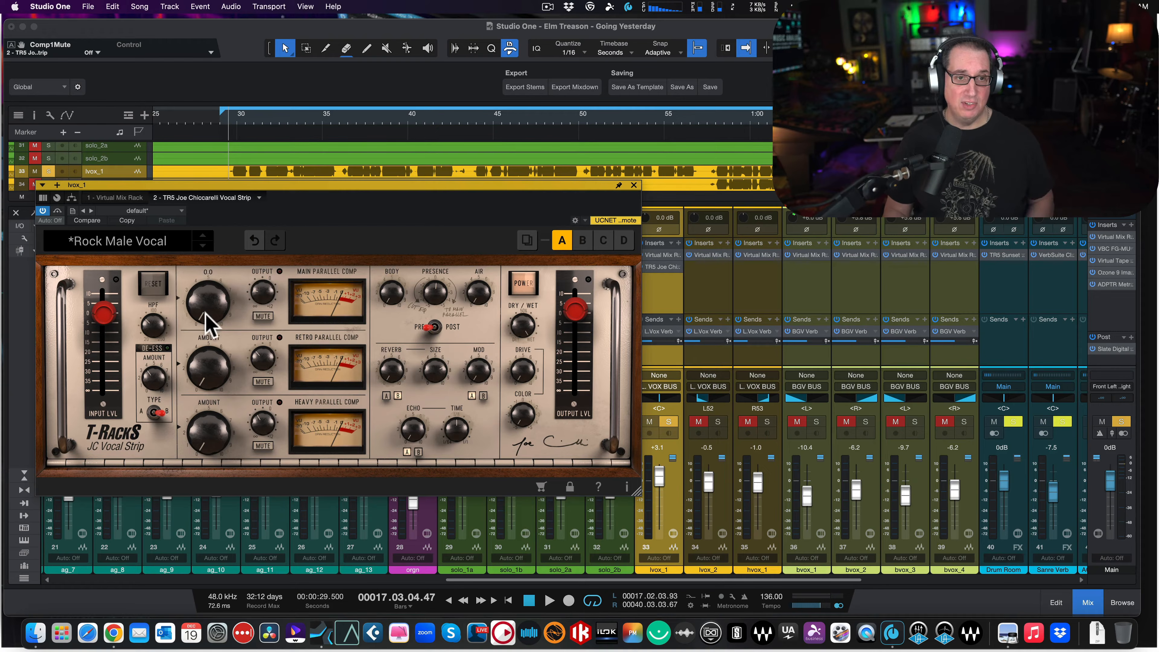
left_click_drag(207, 313, 210, 213)
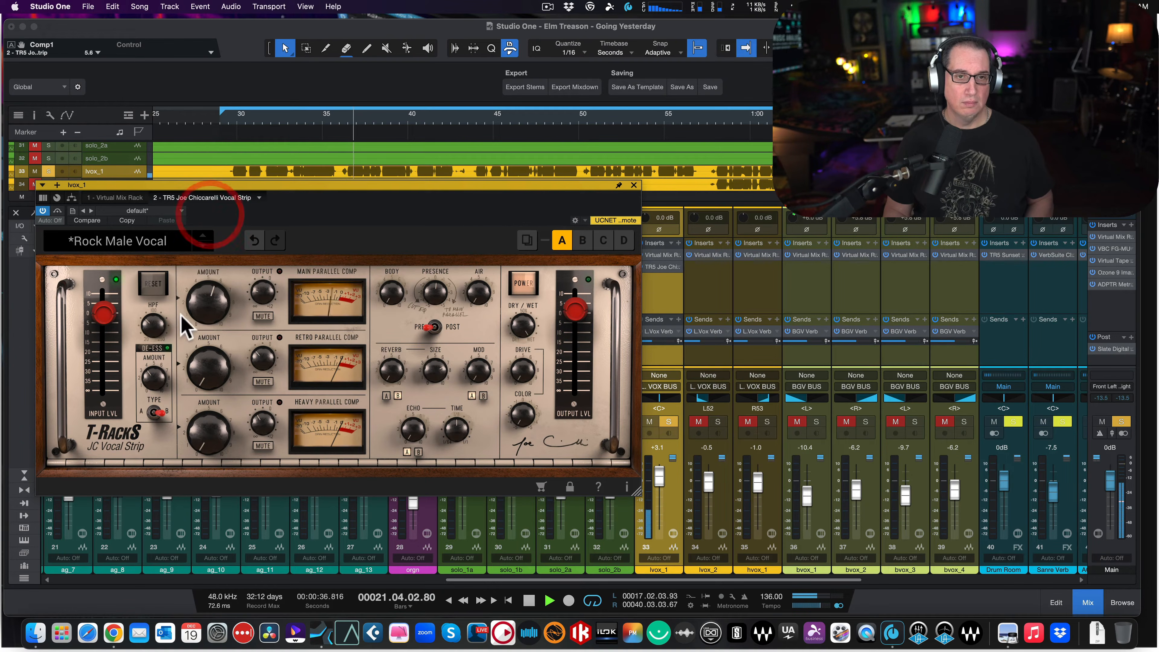
left_click_drag(201, 305, 202, 297)
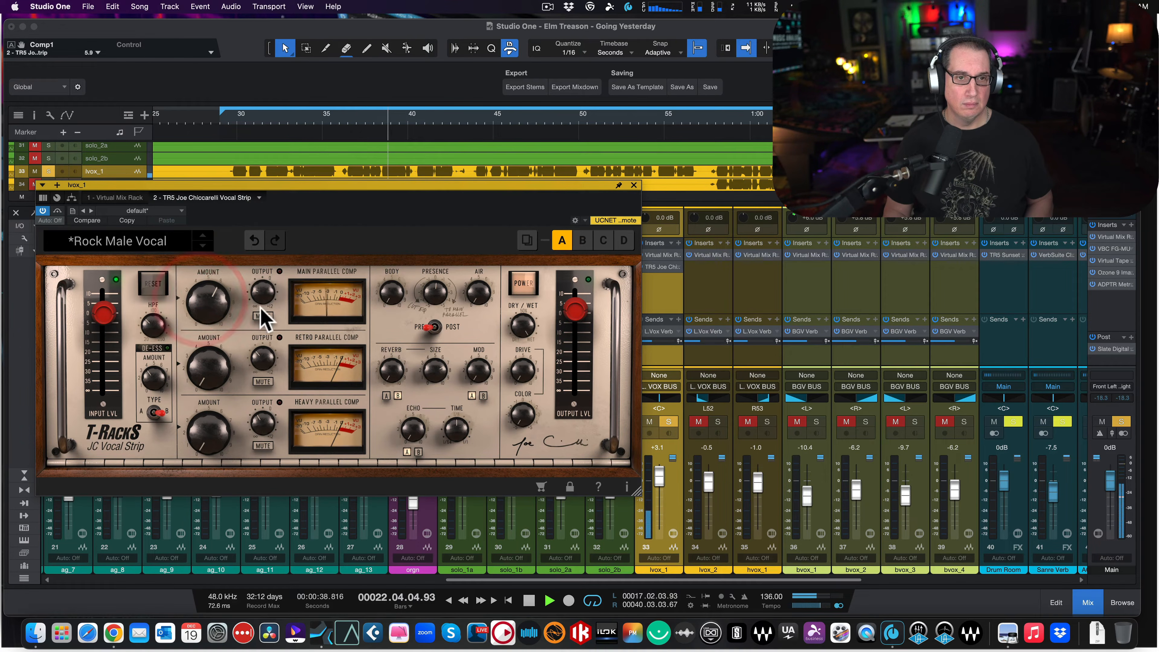
left_click(257, 316)
left_click(258, 316)
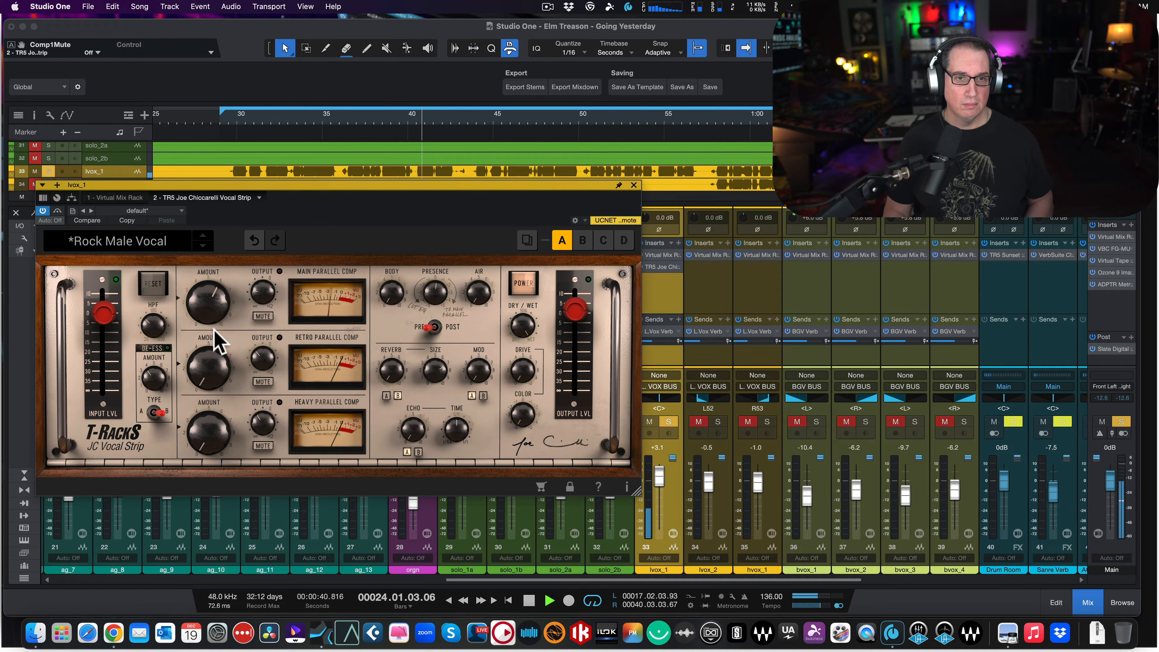
- Bring in the Retro Parallel Comp during playback, checking it against its mute, and settle its amount at 3.5
mouse_move(206, 369)
left_mouse_down()
mouse_move(207, 388)
mouse_move(207, 337)
mouse_move(202, 375)
left_mouse_up()
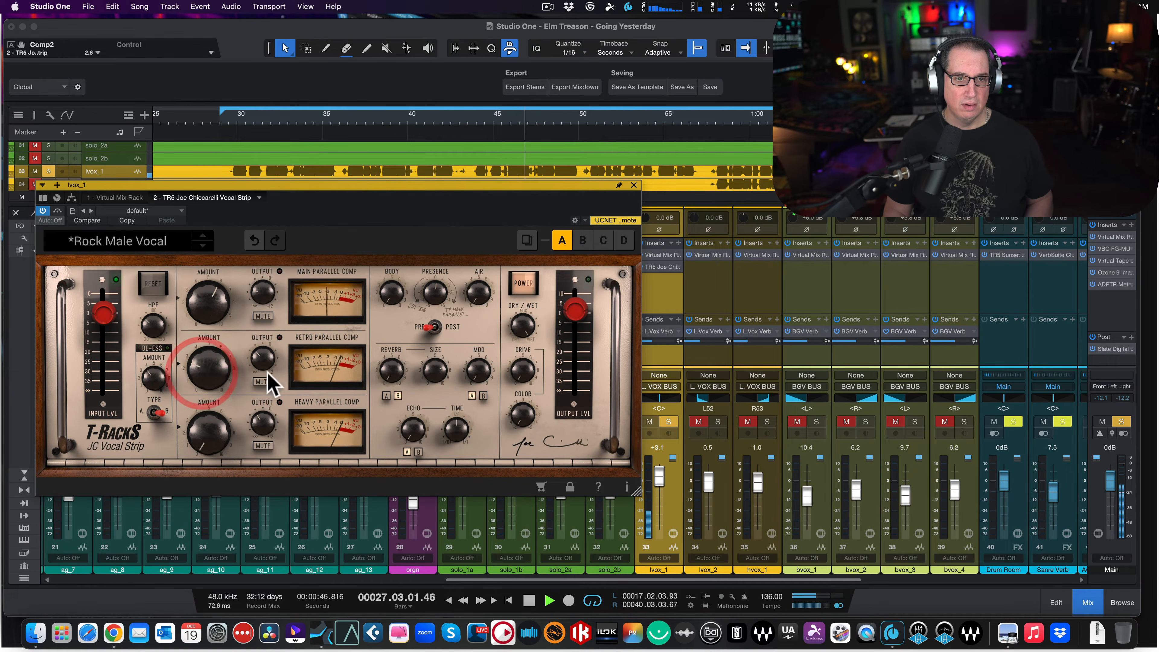
left_click(262, 382)
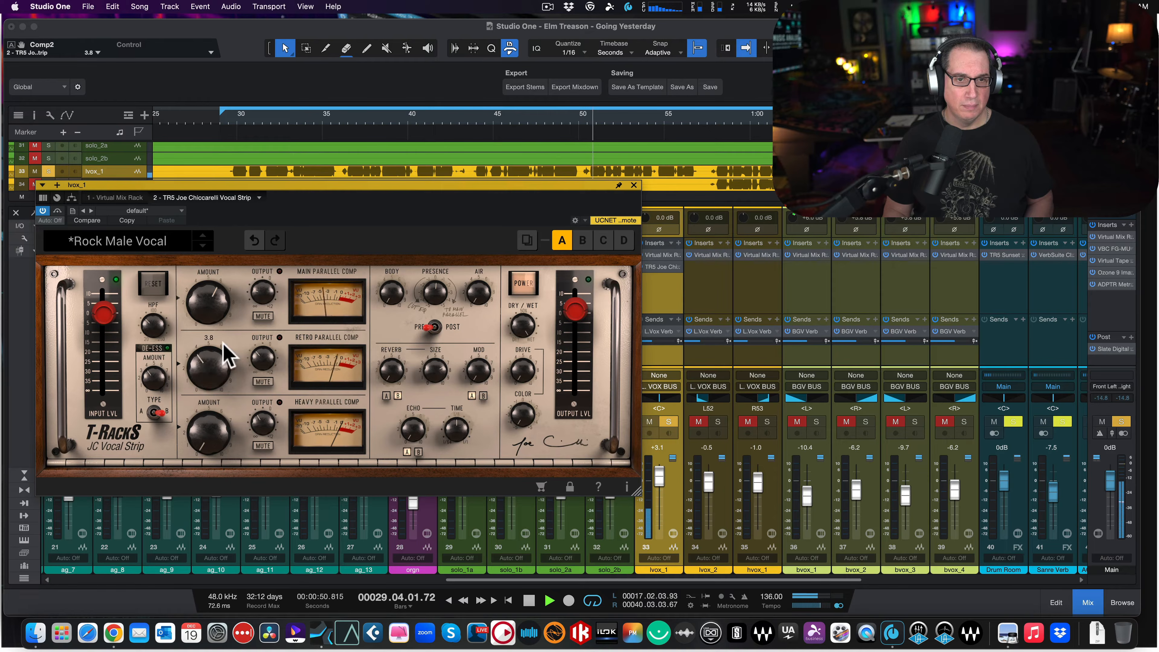
left_click_drag(222, 342, 223, 350)
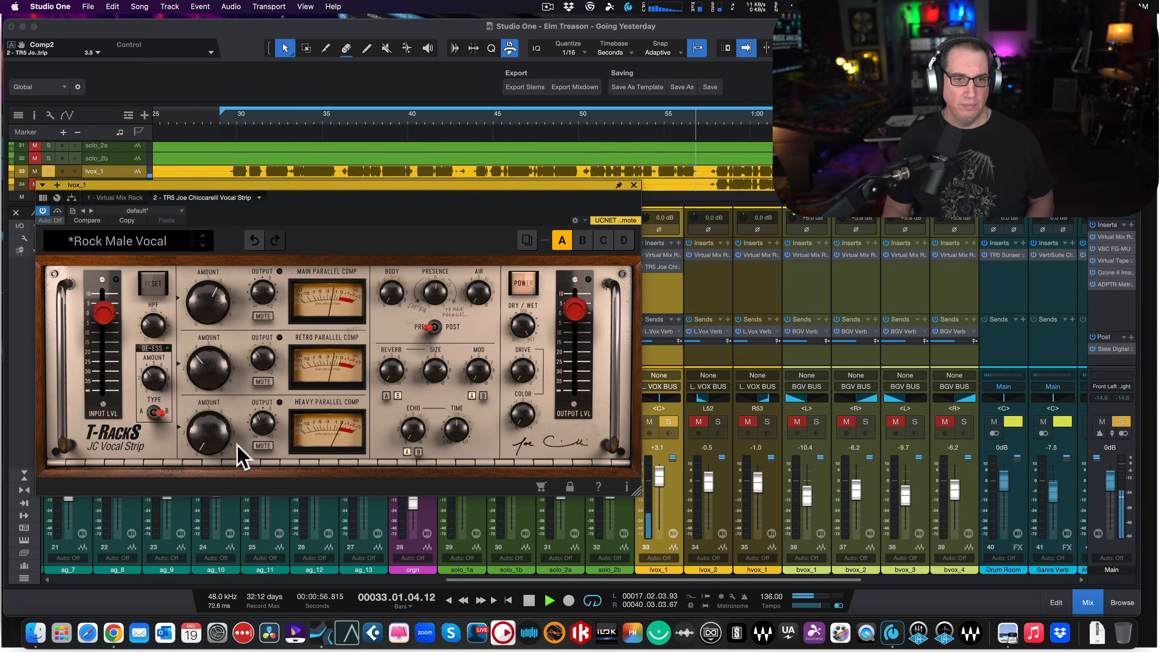
- Blend in the Heavy Parallel Comp on the soloed vocal by raising its amount to 4.4
mouse_move(200, 440)
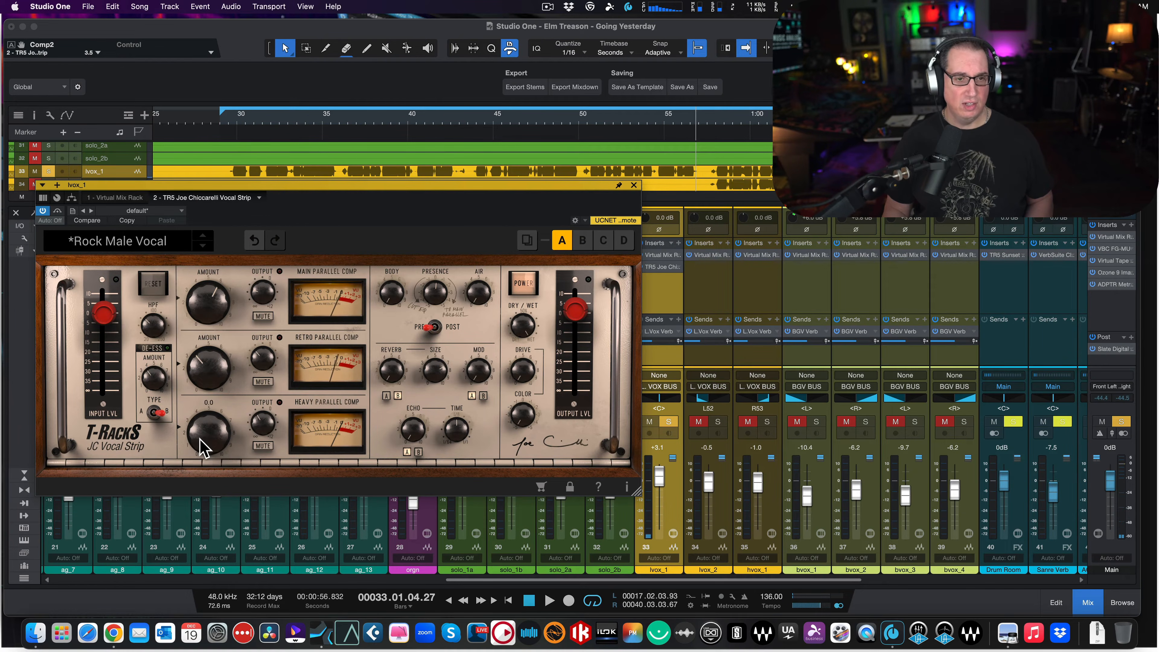
left_click_drag(200, 439, 219, 367)
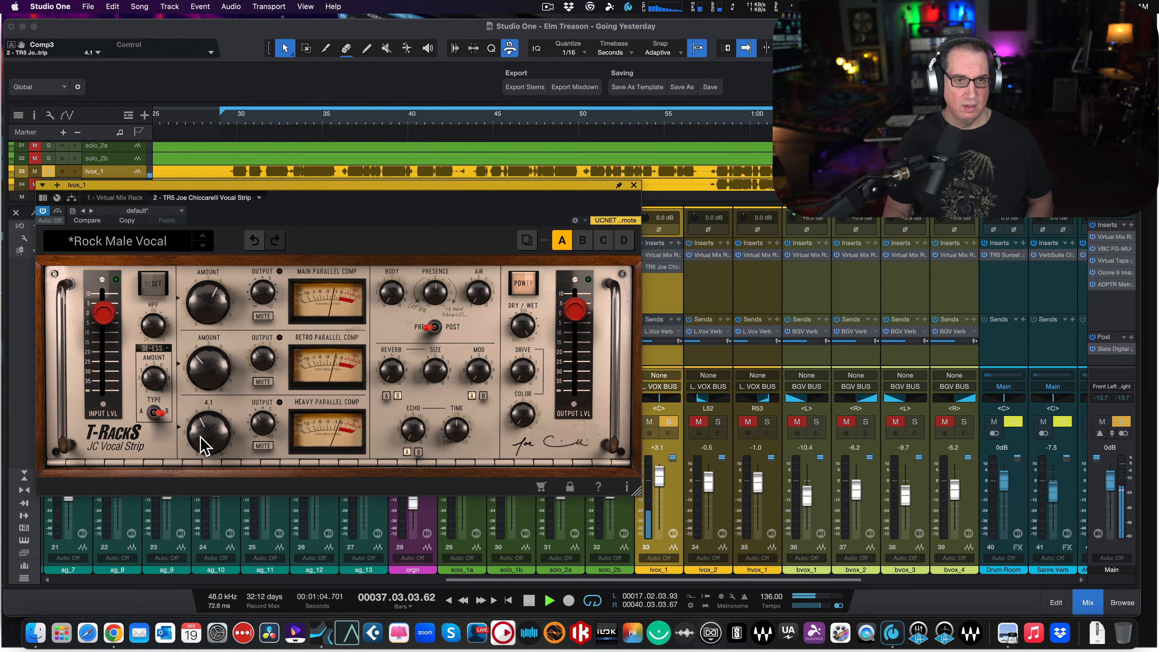
left_click_drag(200, 436, 204, 431)
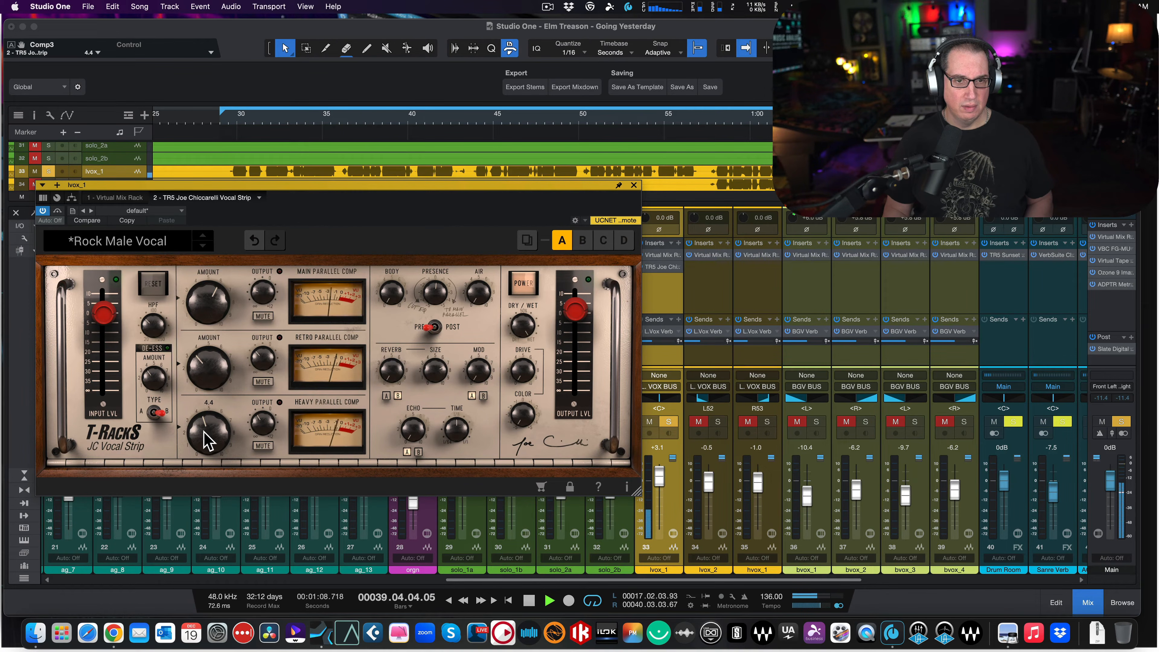
- Restart playback of the soloed lead vocal from the loop start and compare it with the vocal strip bypassed and active
key("space")
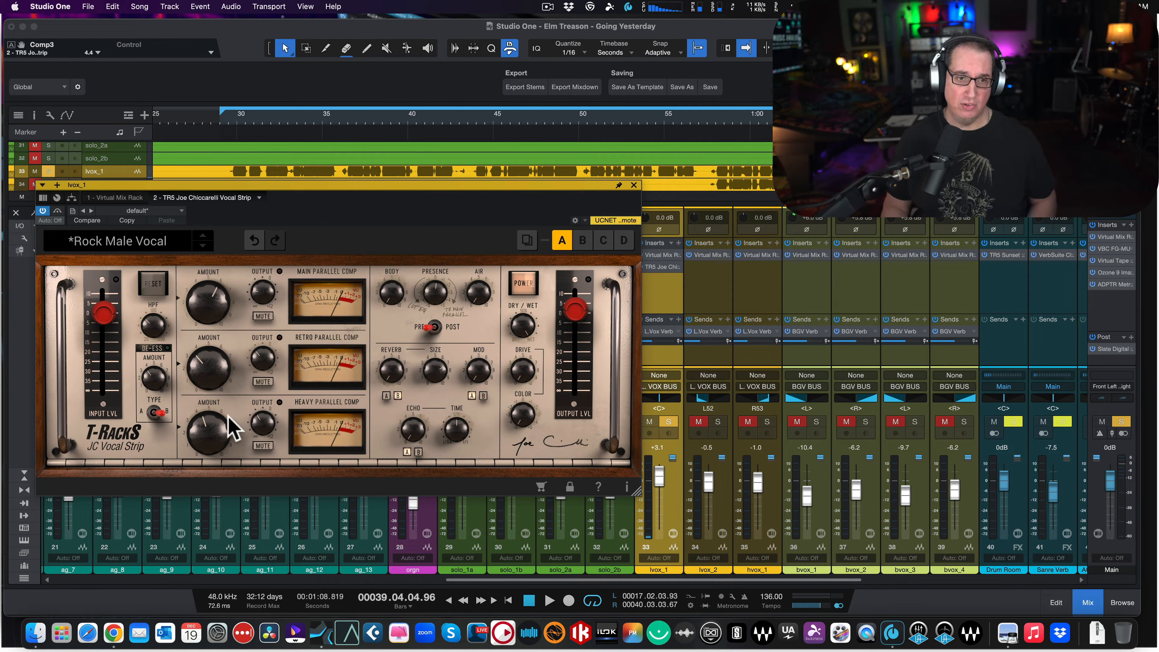
mouse_move(199, 429)
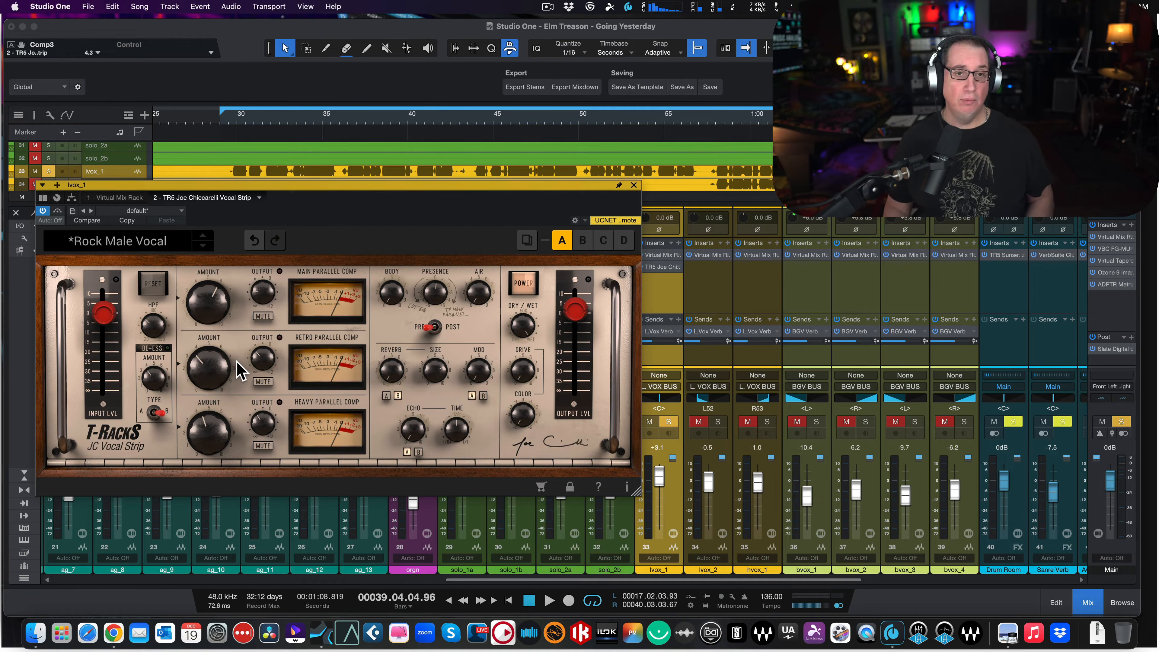
key("space")
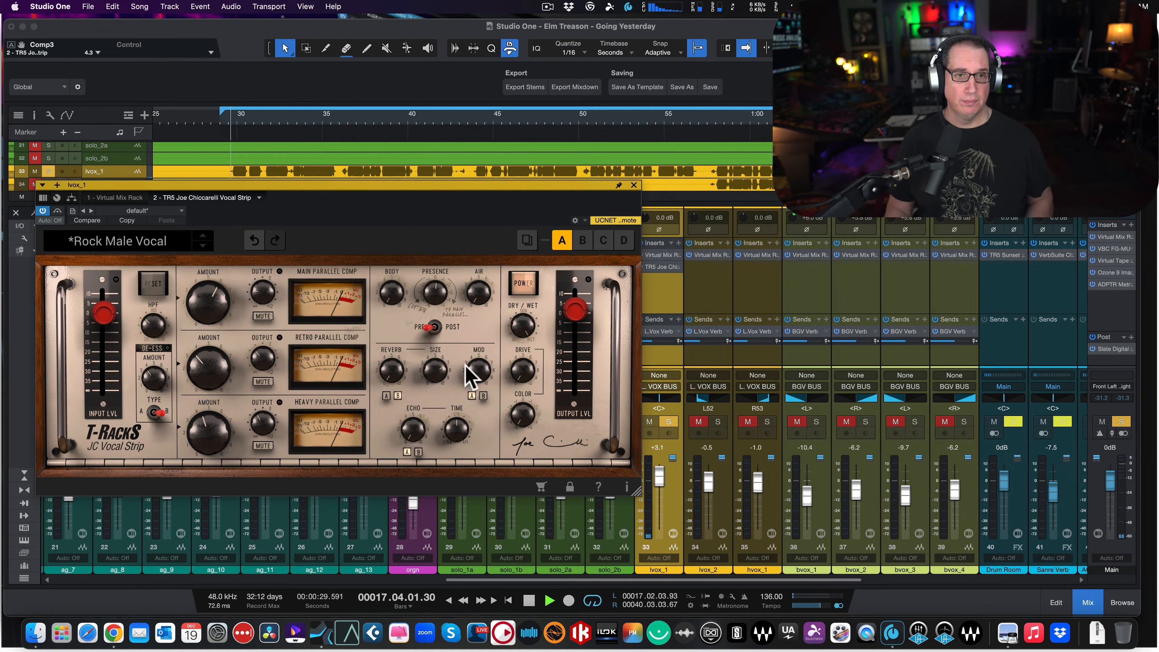
left_click(526, 285)
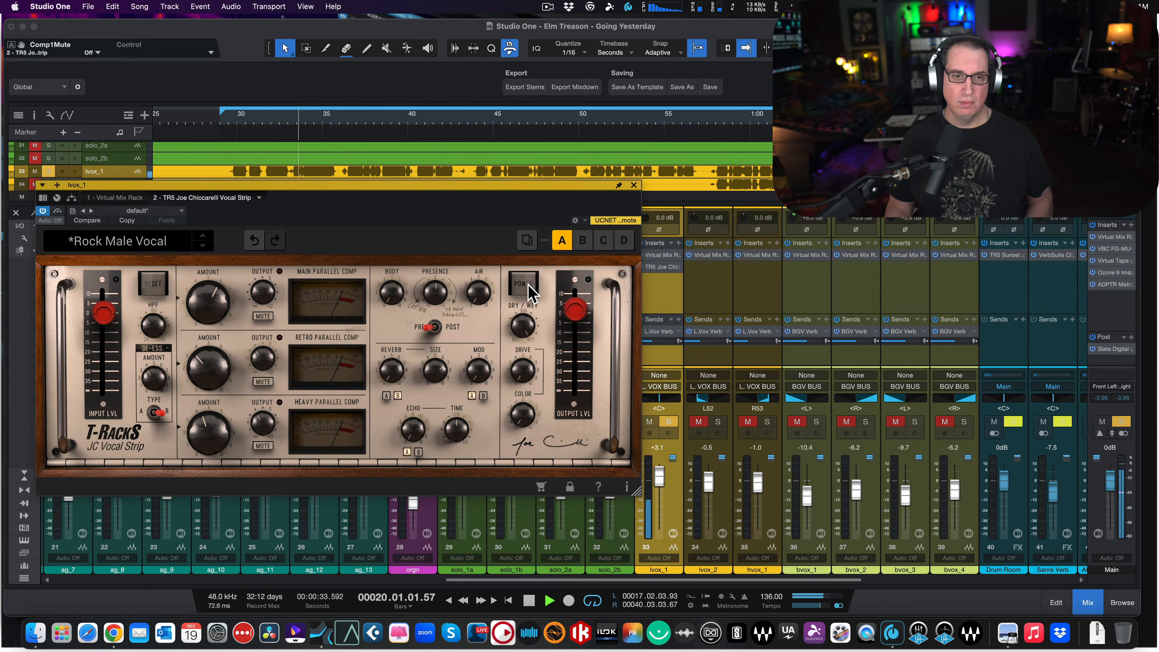
left_click(528, 286)
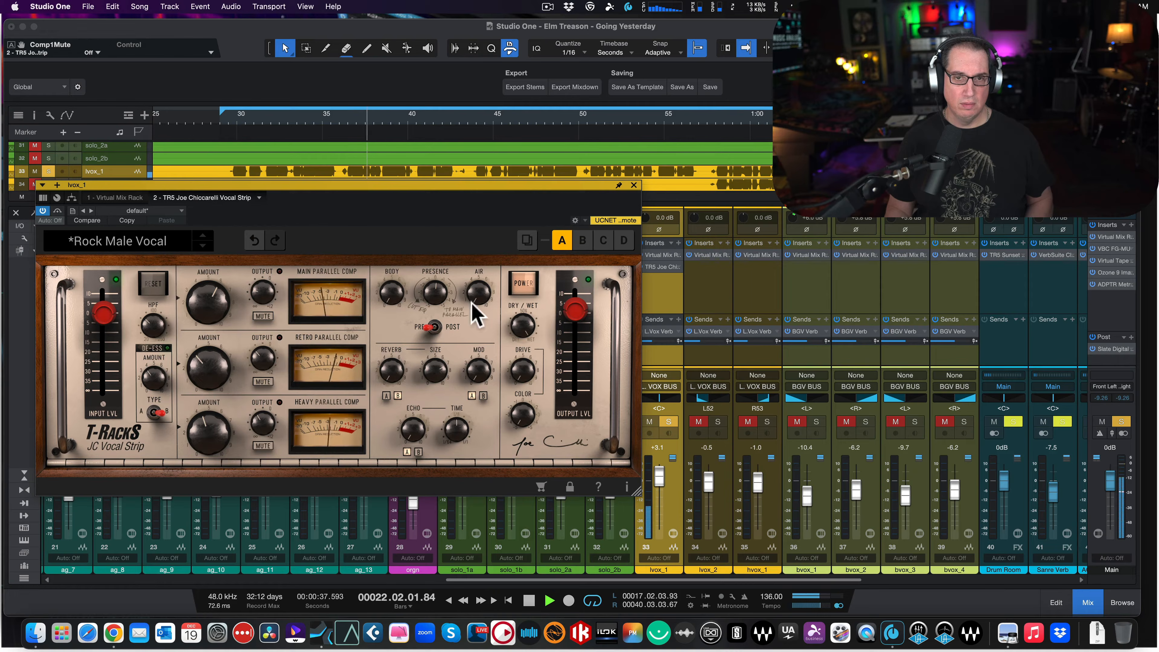
left_click(524, 284)
left_click(524, 285)
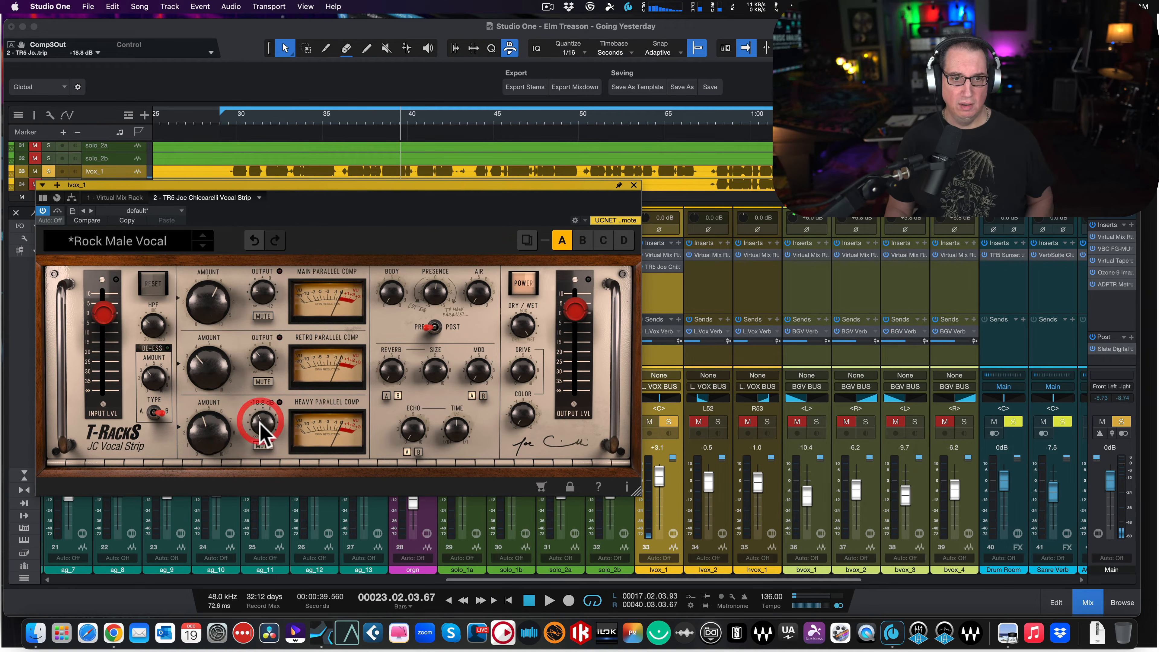
- Set the Heavy Parallel Comp output to -19.0 dB and the strip's output level to 5.6 dB, checking the balance against bypass
left_click_drag(260, 423, 260, 425)
key("space")
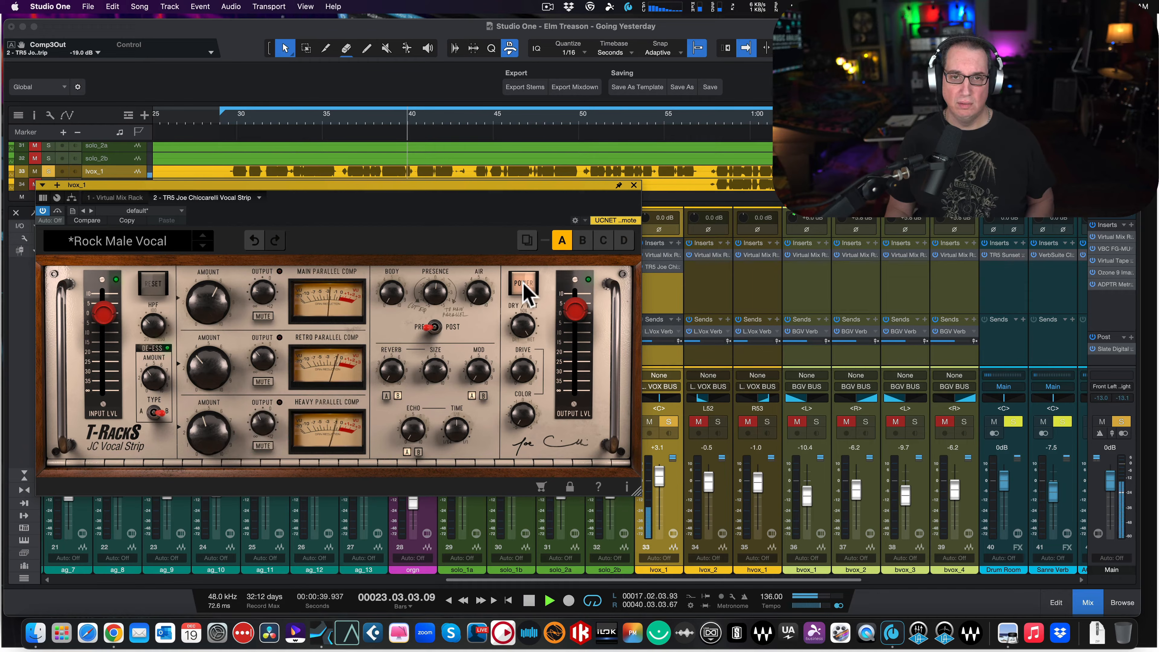
left_click(524, 284)
left_click(524, 284)
left_click_drag(574, 310, 575, 305)
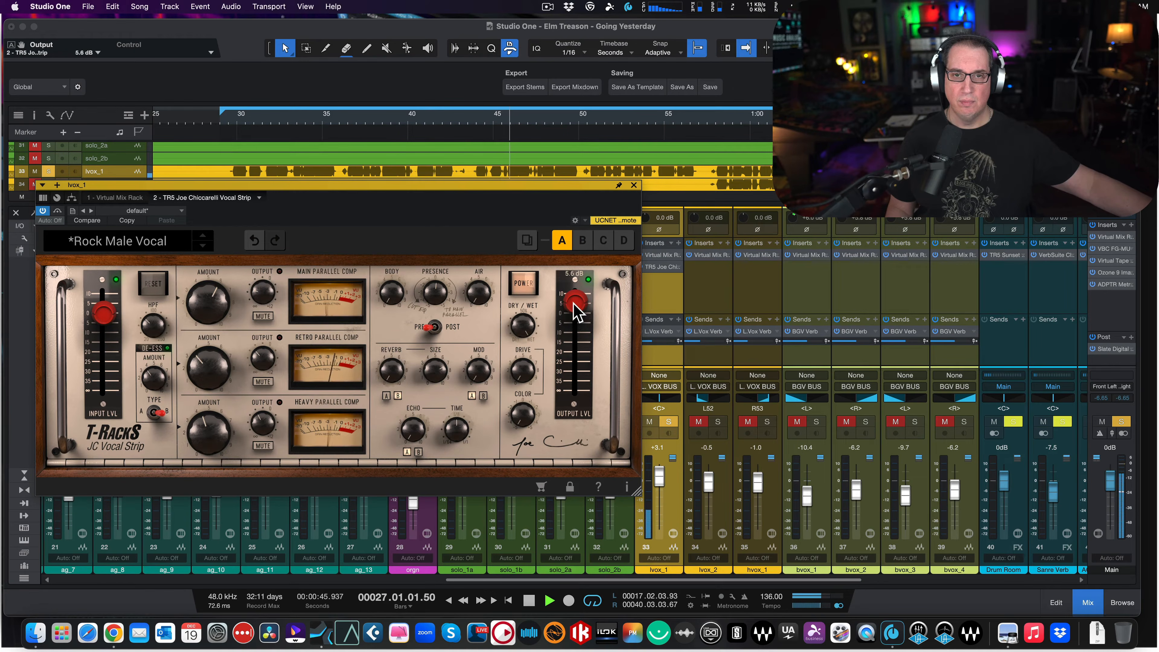
left_click(522, 285)
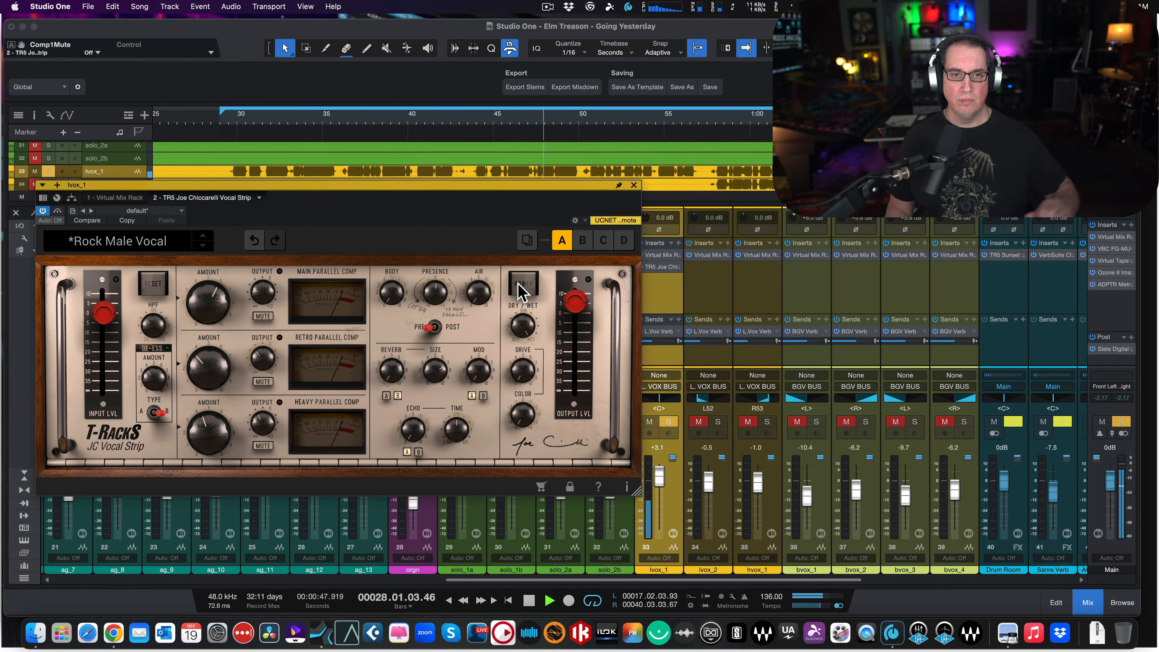
left_click(520, 288)
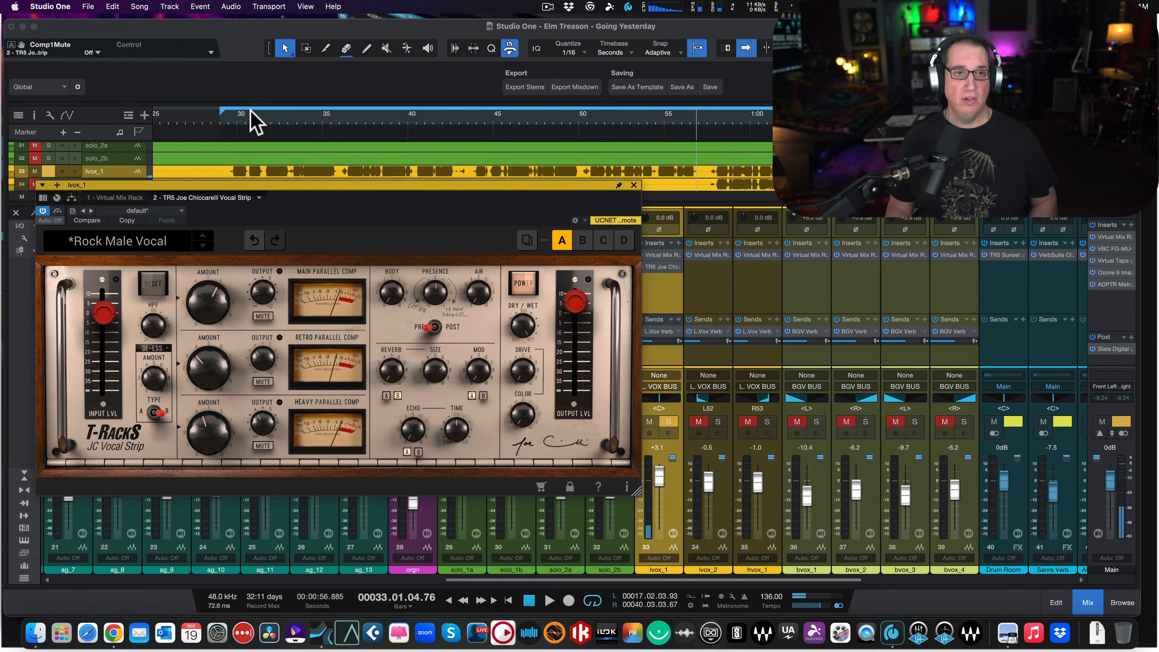
- Play the vocal from the loop start and audition the Body EQ at 10.0 and 2.8
left_click(229, 118)
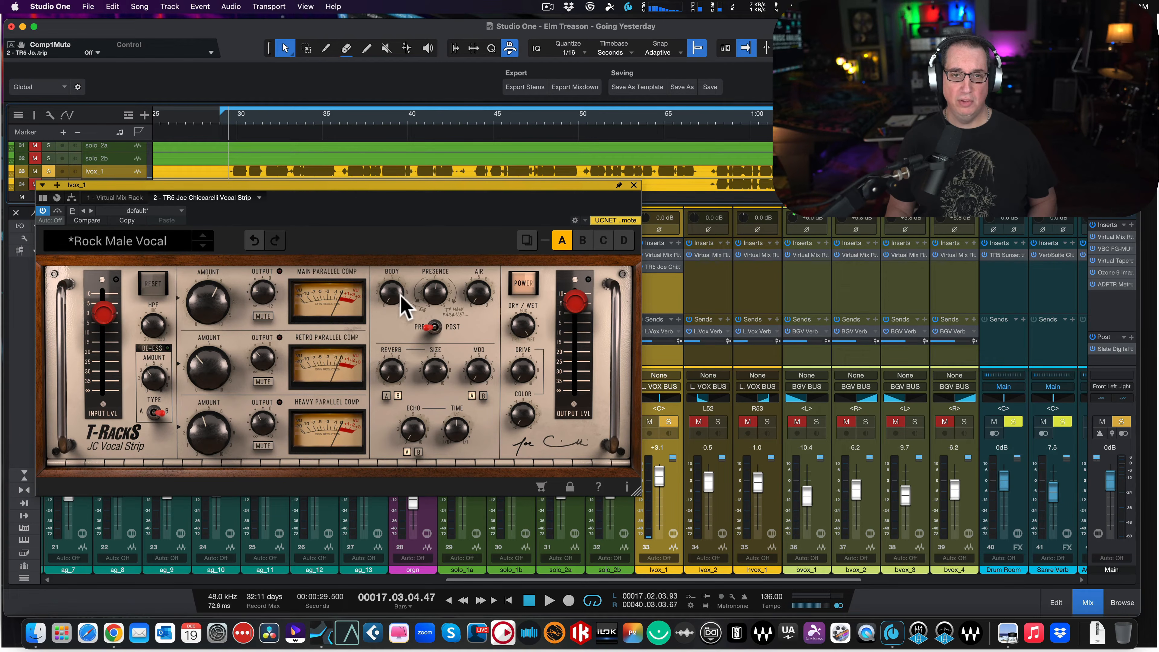
key("space")
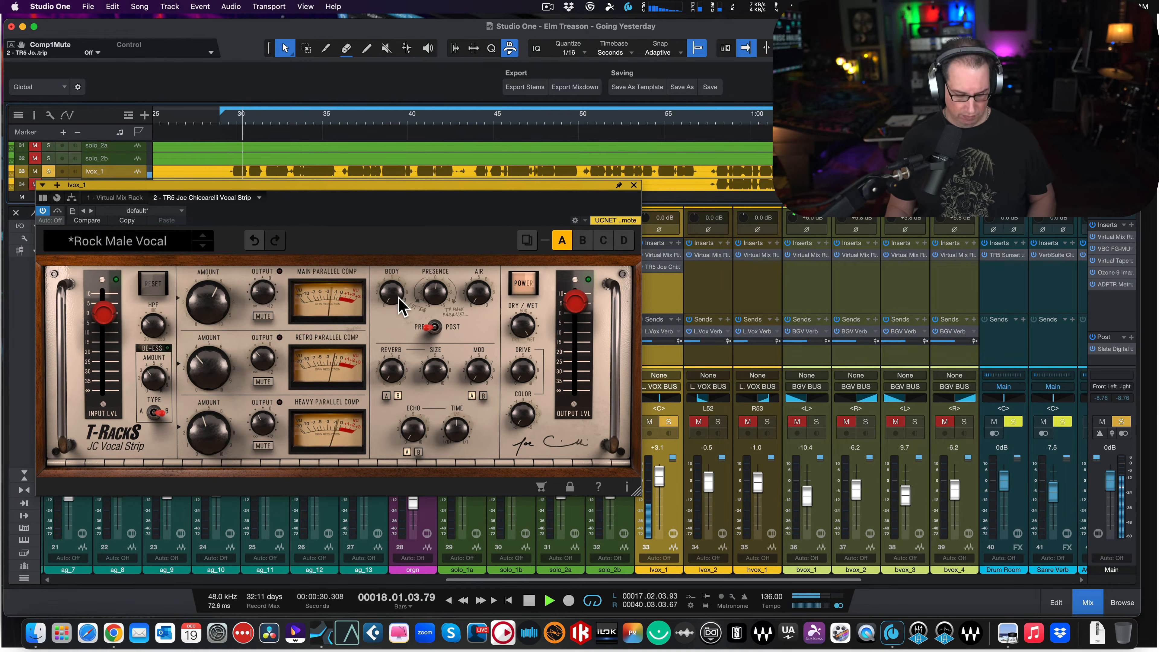
left_click(372, 102)
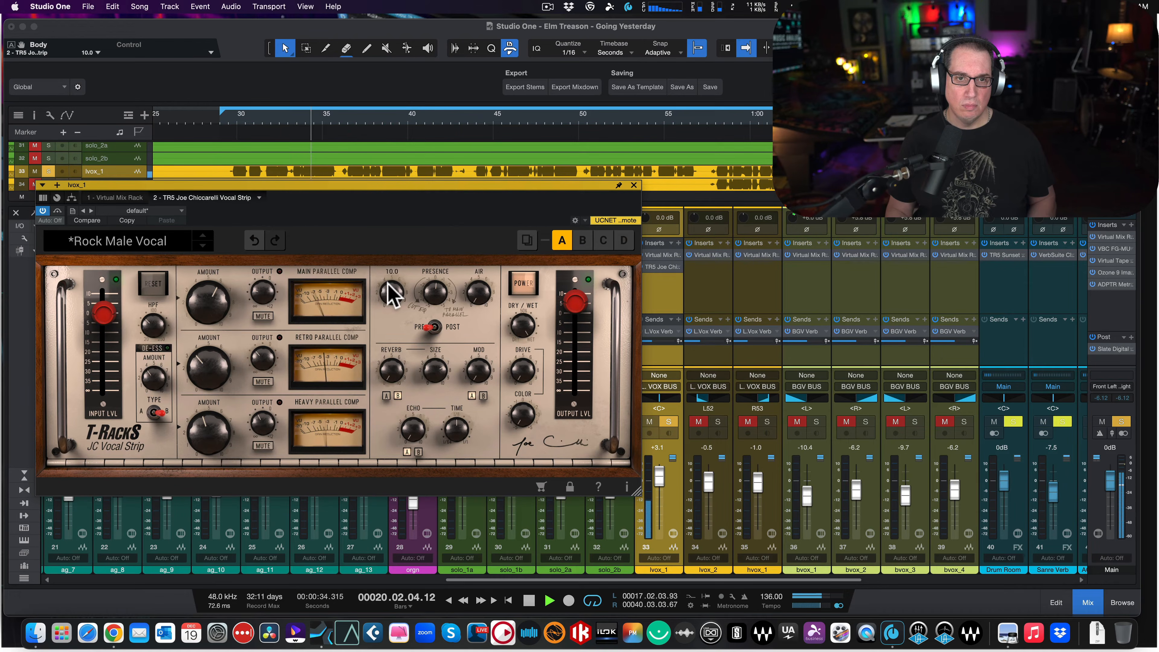
left_click_drag(388, 290, 372, 396)
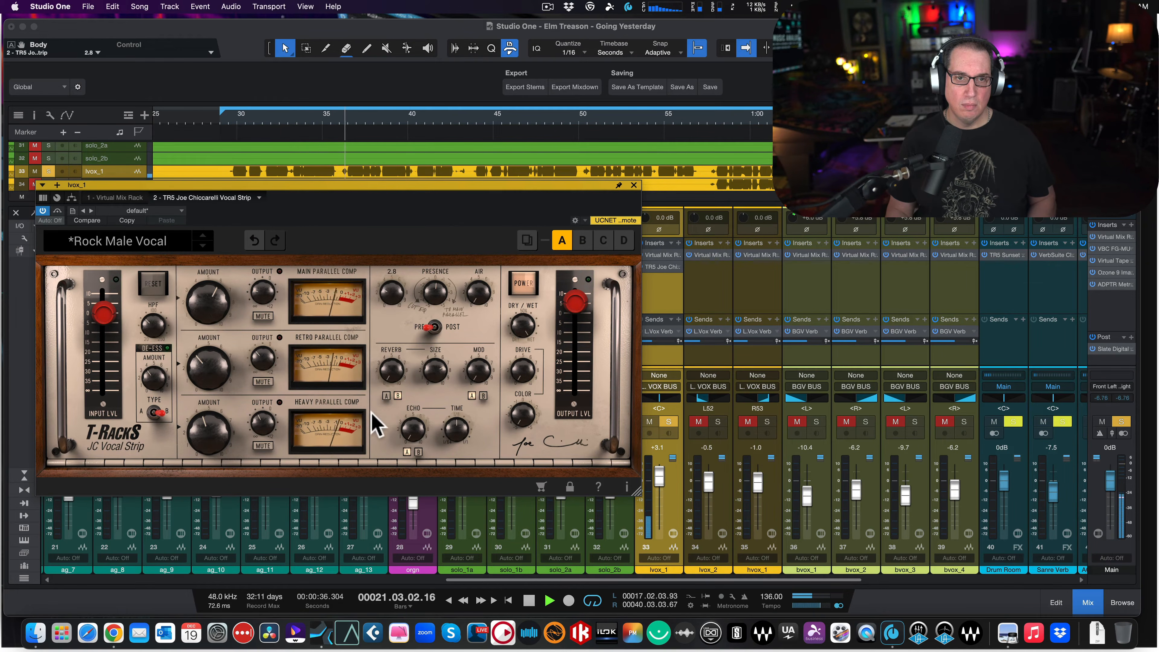
- Audition the Presence EQ during playback, leaving it at -0.1, and raise Air to 5.8
mouse_move(430, 292)
left_mouse_down()
mouse_move(414, 406)
mouse_move(438, 212)
mouse_move(410, 289)
left_mouse_up()
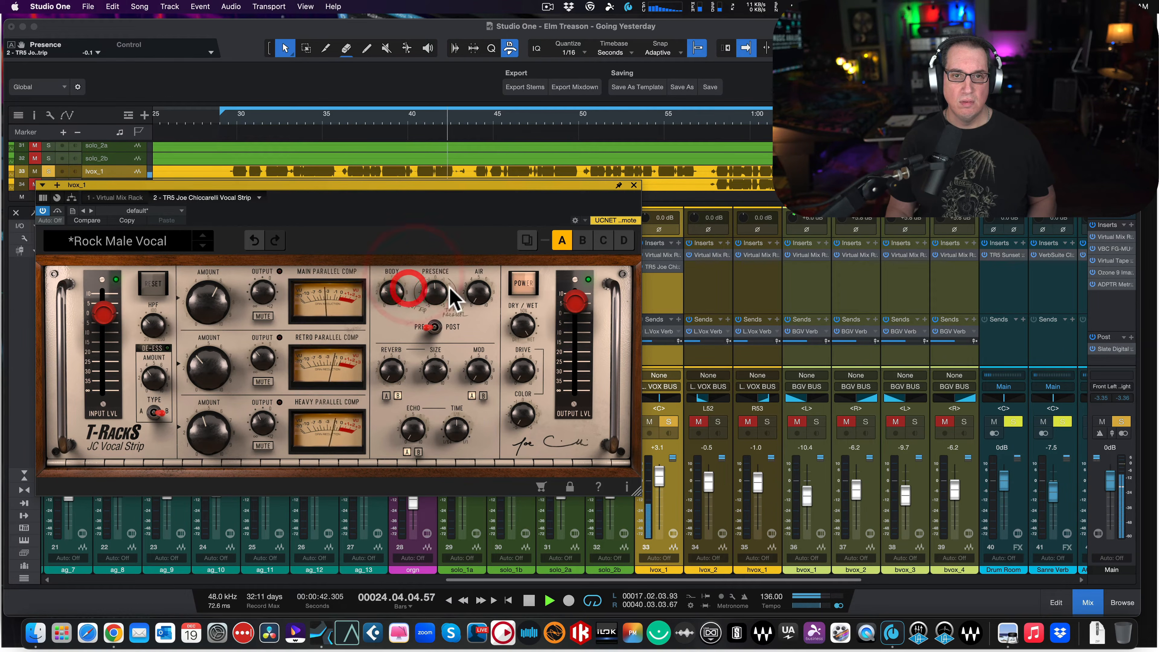
left_click_drag(477, 311, 477, 176)
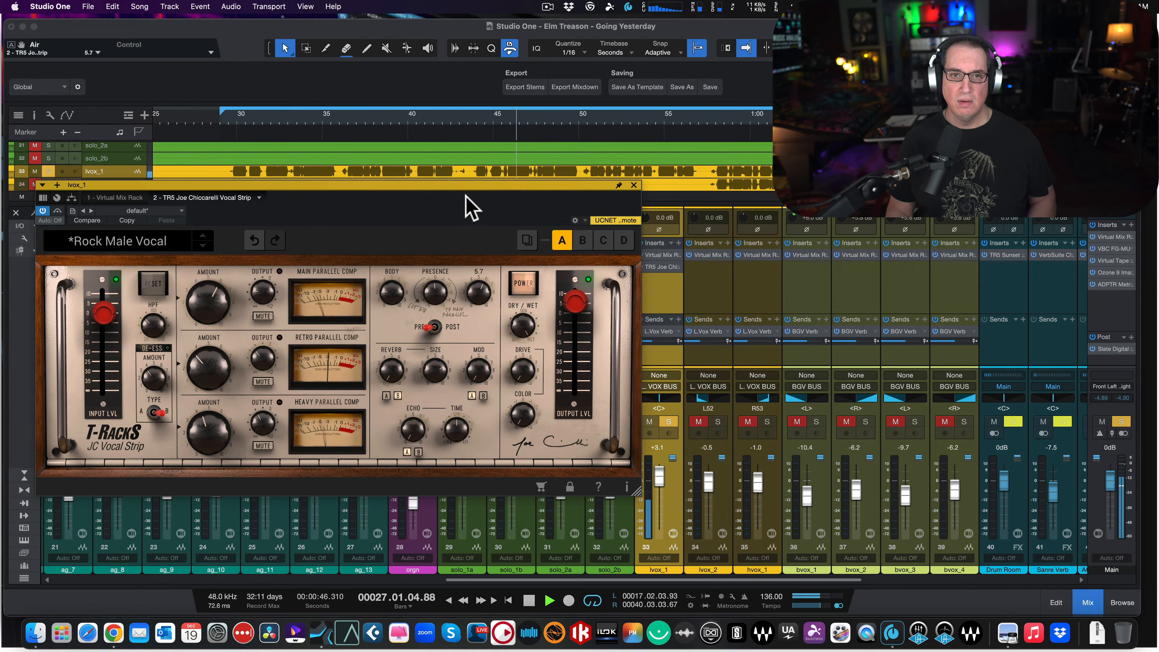
left_click(456, 253)
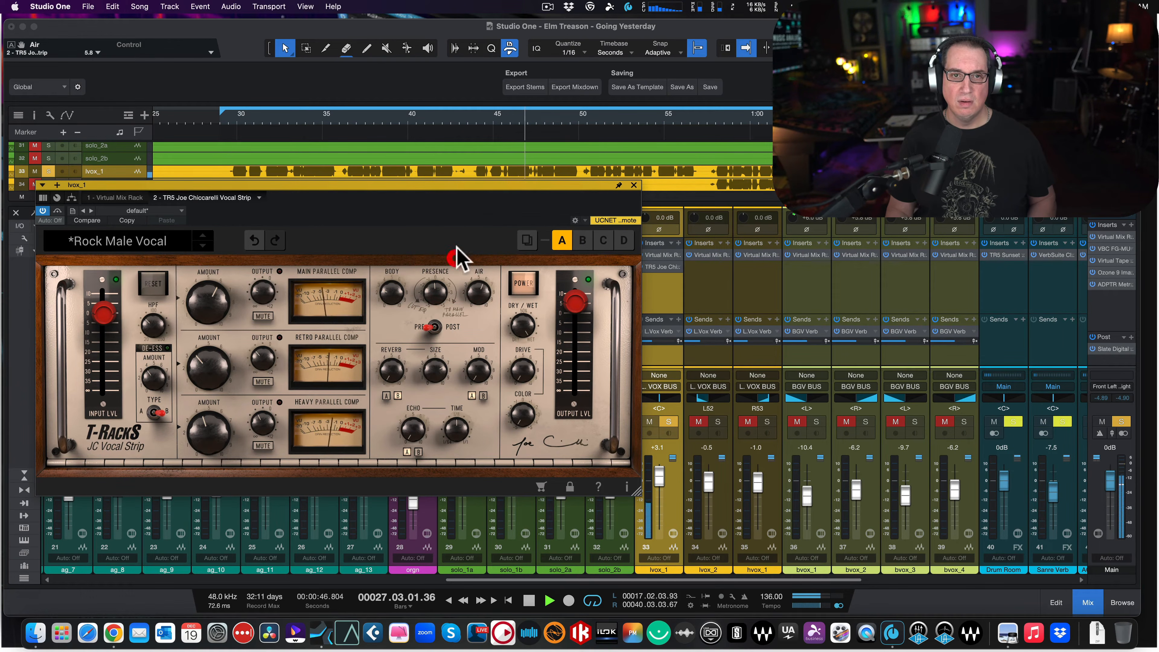
- Compare the EQ placed Pre and Post the parallel compression, ending on Pre
left_click(435, 328)
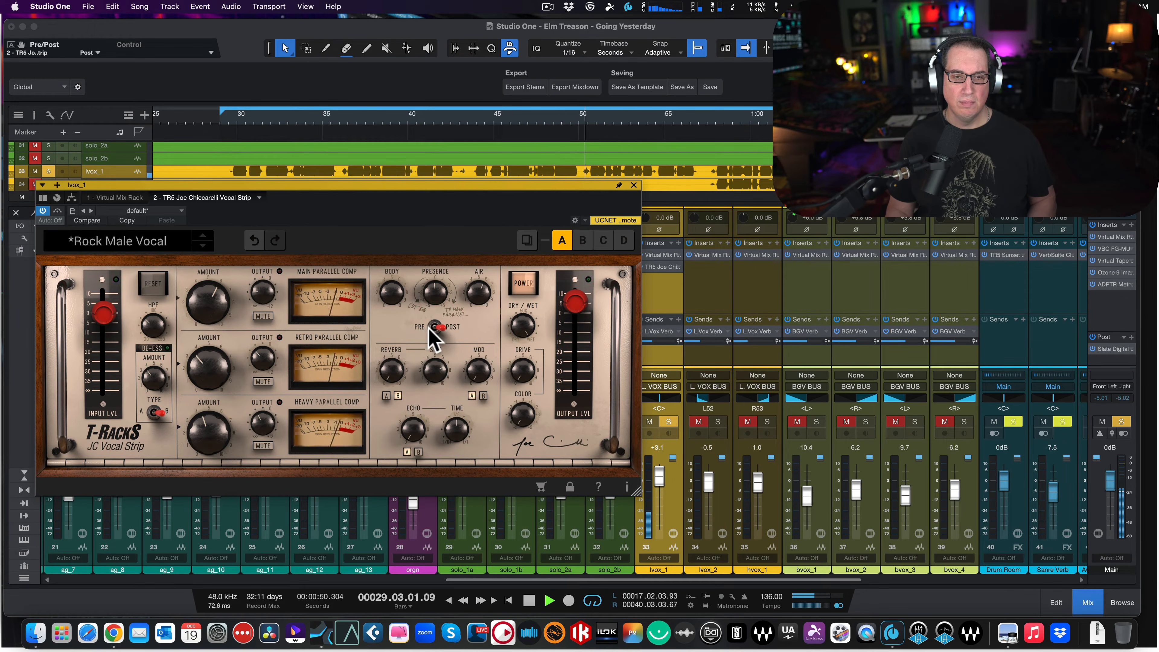
left_click(430, 327)
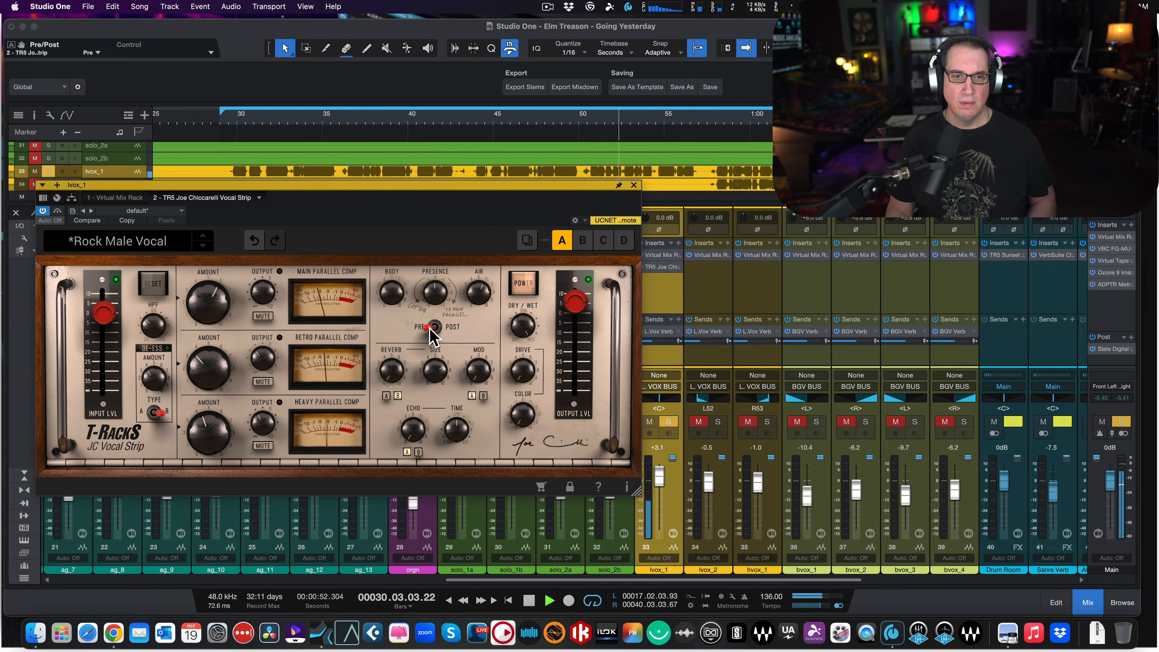
left_click(434, 327)
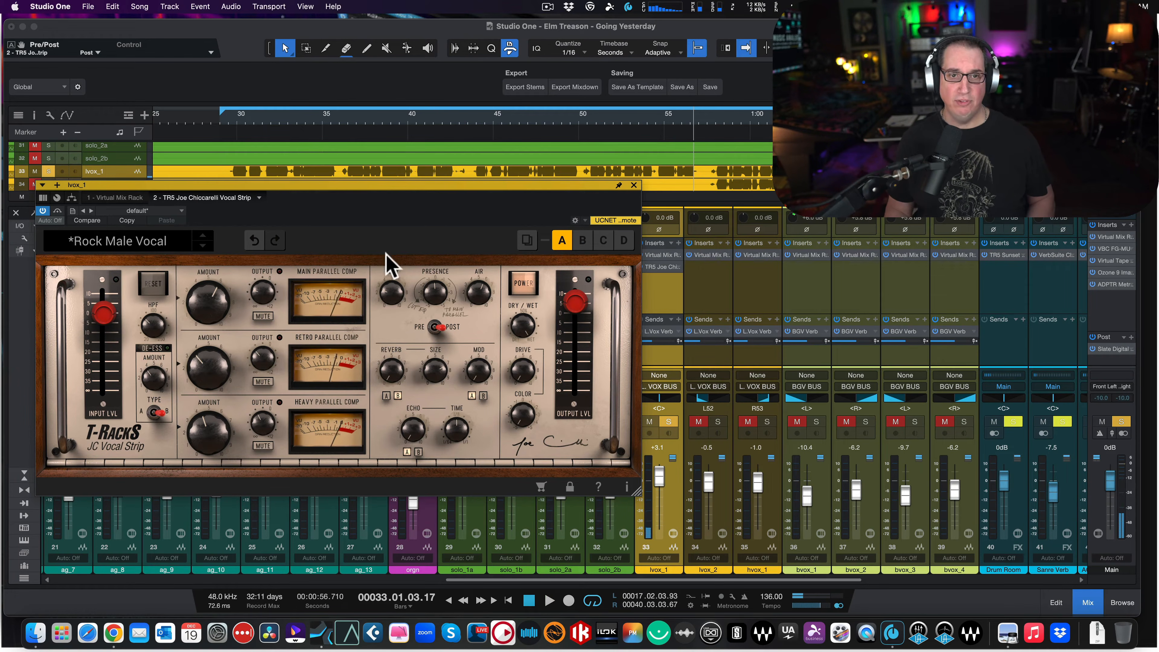
left_click(436, 329)
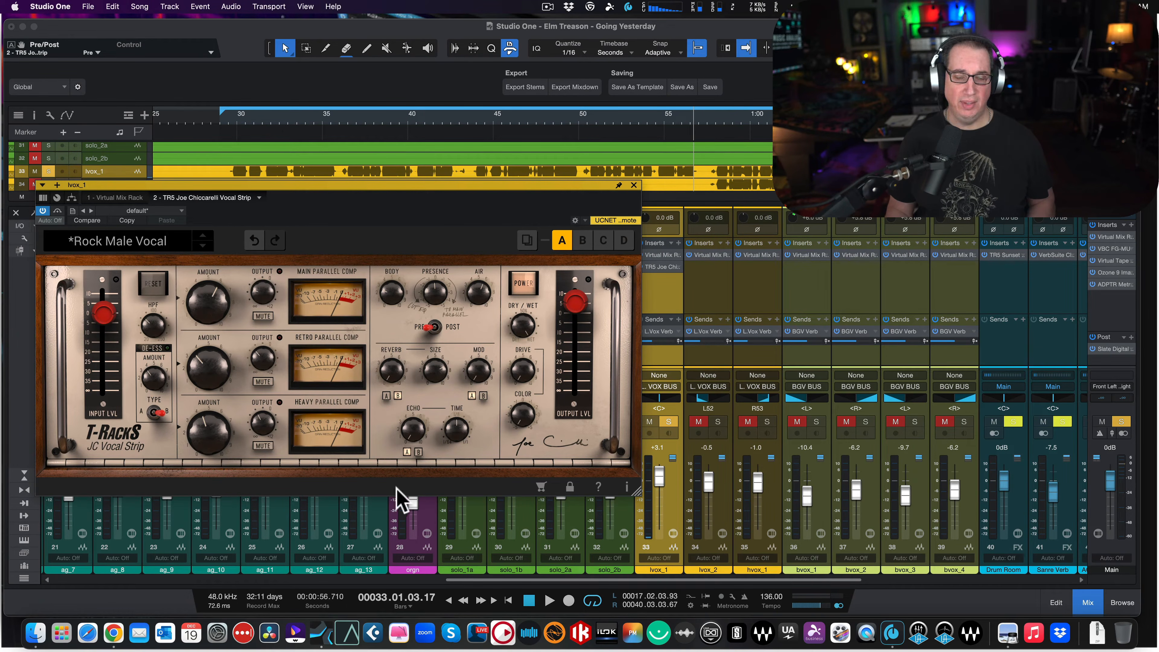
- Select reverb type A and raise the Reverb amount to 5.2 while auditioning the vocal
left_click(387, 396)
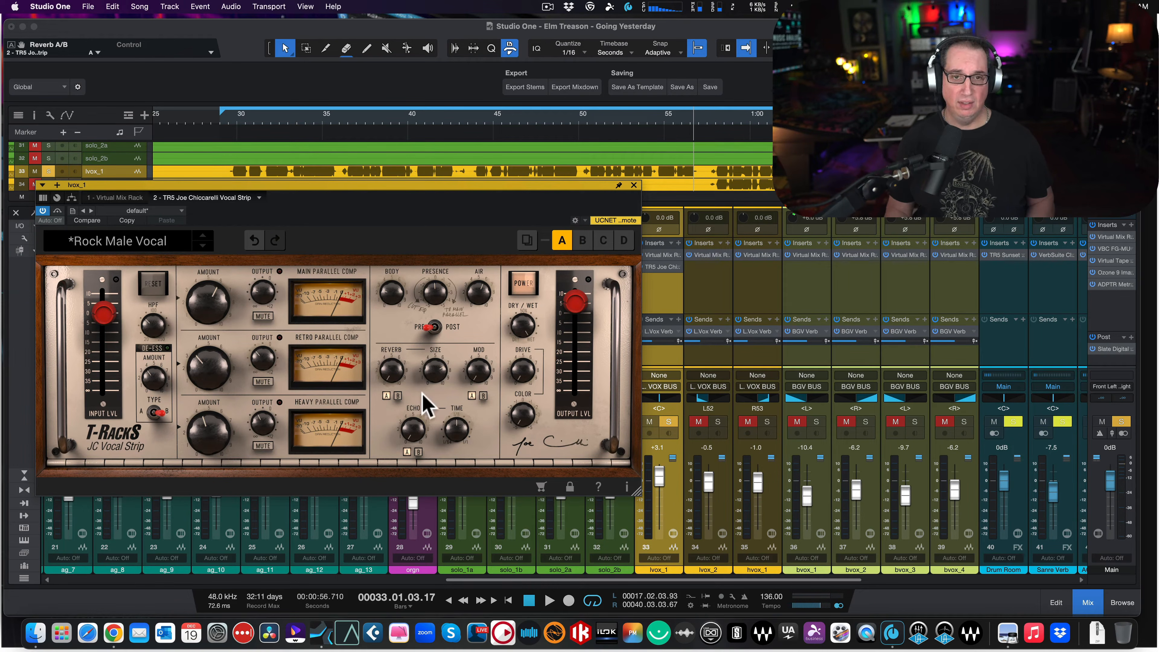
left_click_drag(409, 379, 394, 288)
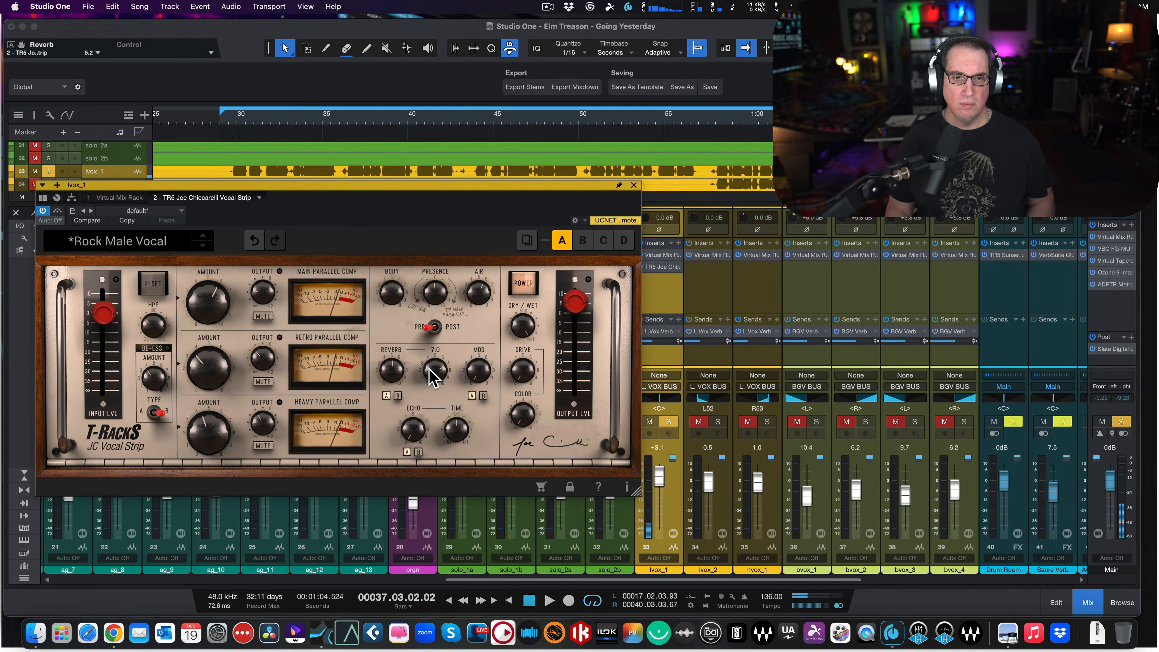
key("space")
- Audition smaller reverb sizes of 2.8 and 1.8 on the vocal and settle Size at 3.2
left_click_drag(434, 375, 441, 450)
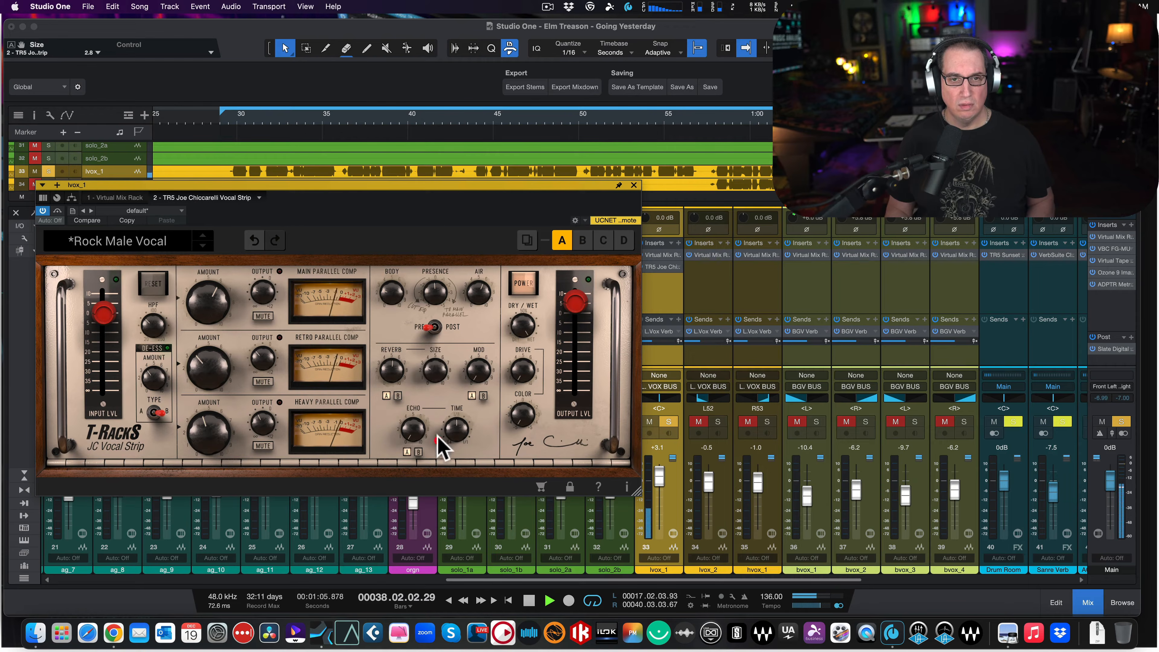
mouse_move(430, 371)
left_mouse_down()
mouse_move(432, 400)
mouse_move(430, 384)
left_mouse_up()
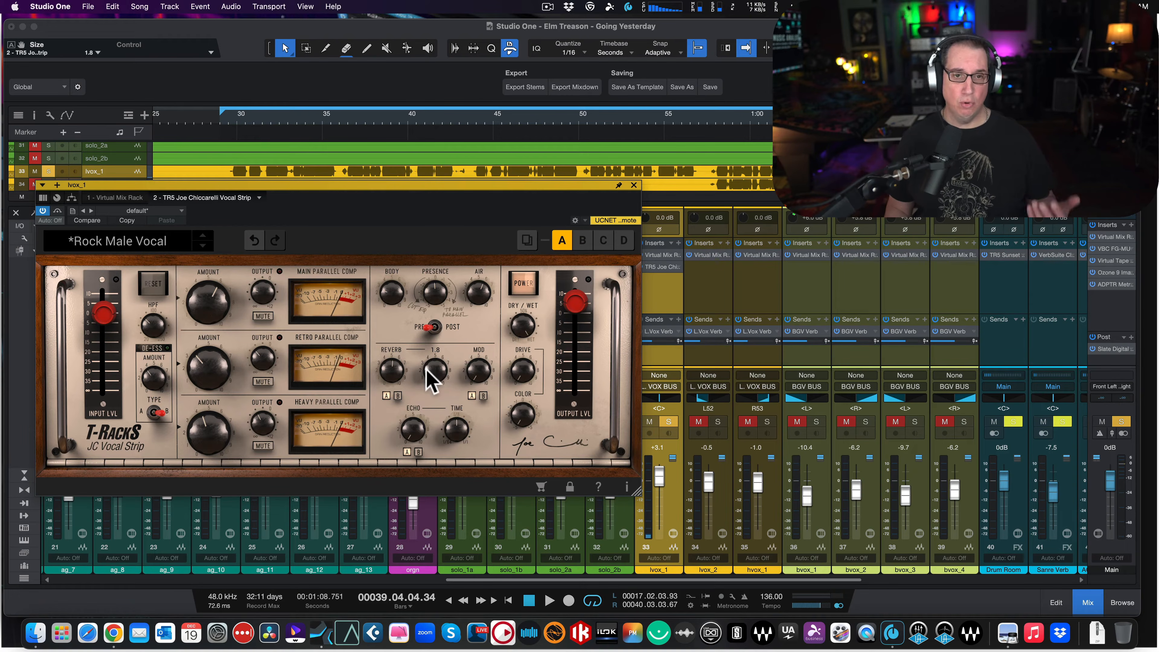
left_click_drag(429, 376, 431, 354)
key("space")
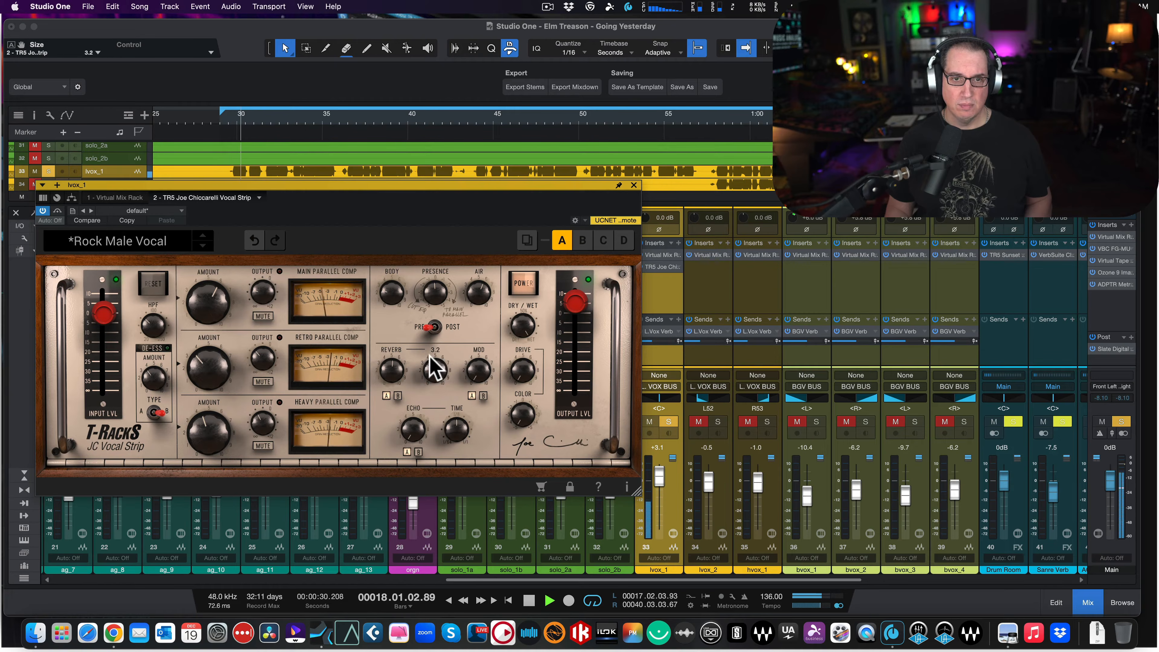
left_click(436, 365)
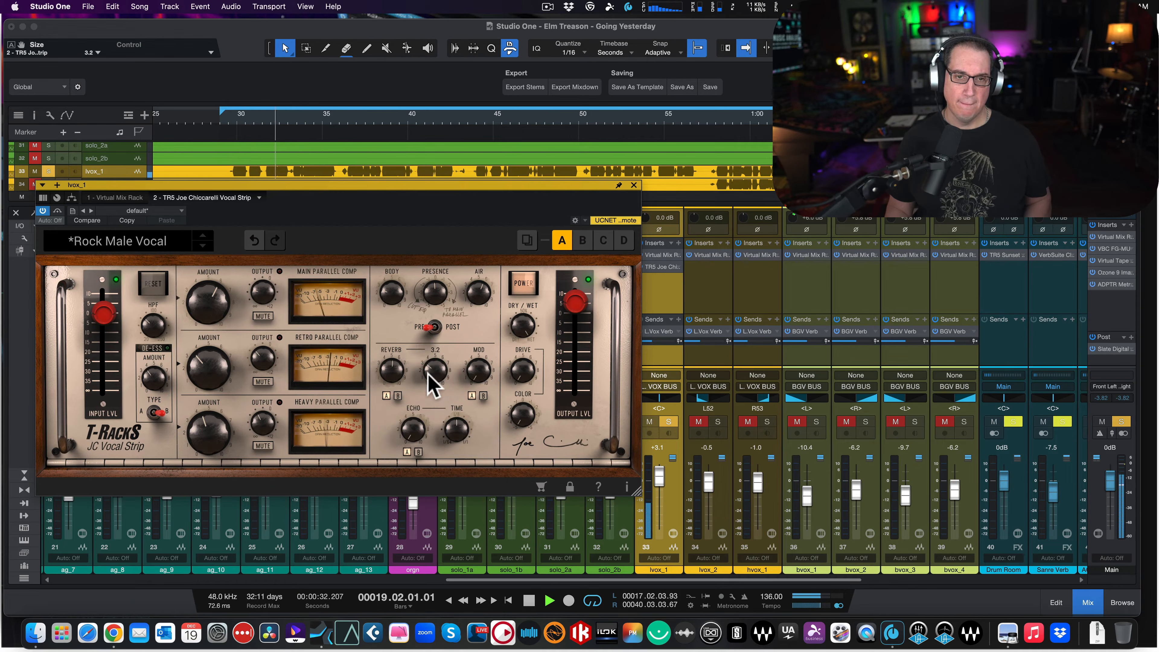
- Compare reverb types A and B during playback, leave type B selected, and stop playback
left_click(398, 396)
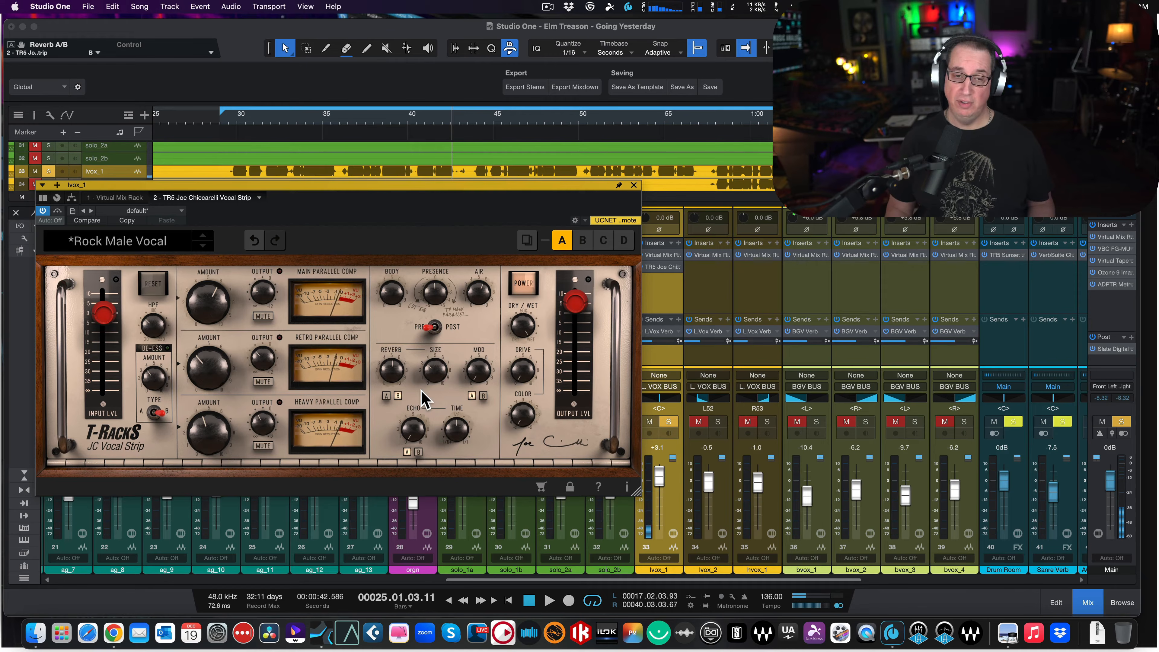
key("space")
left_click(386, 396)
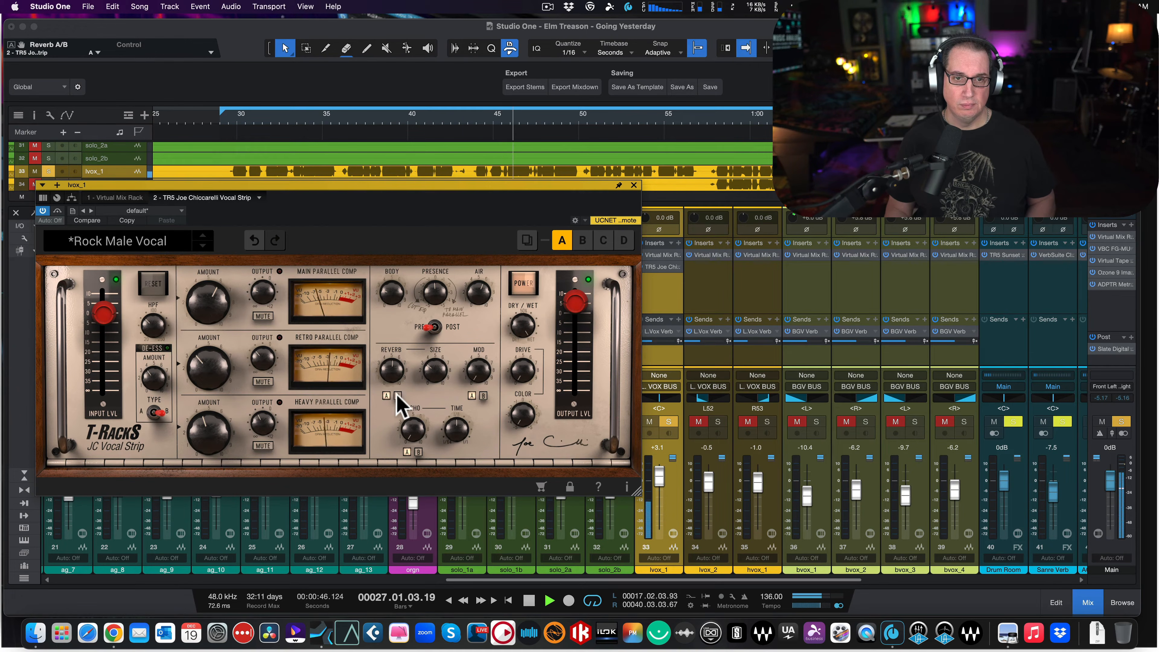
left_click(397, 396)
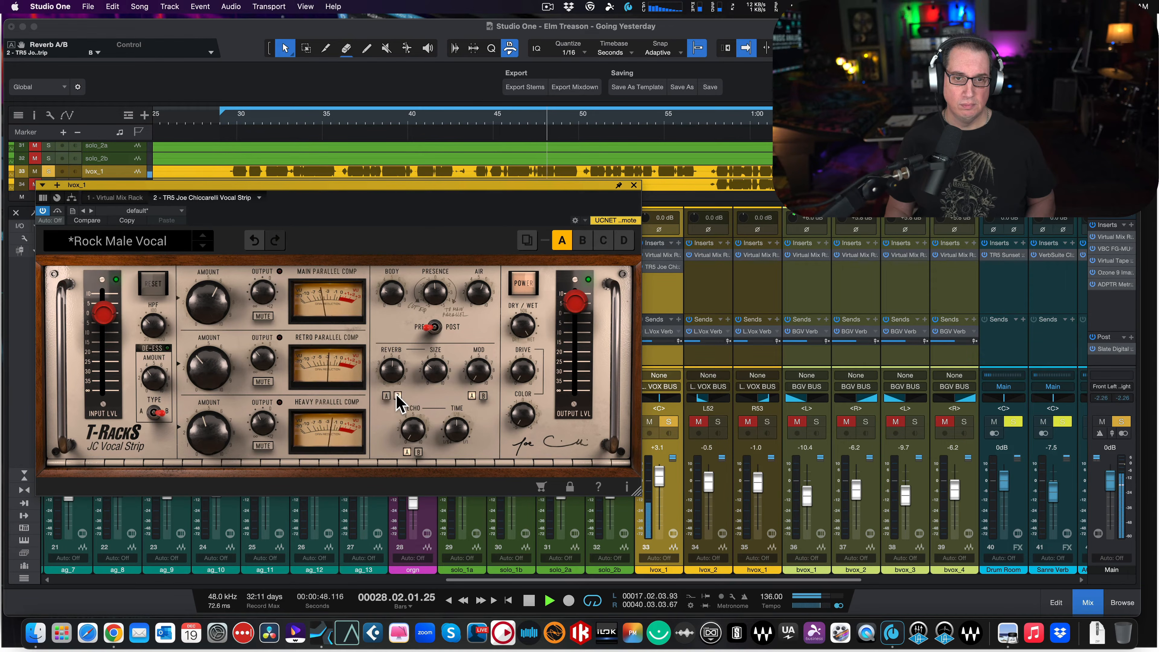
key("space")
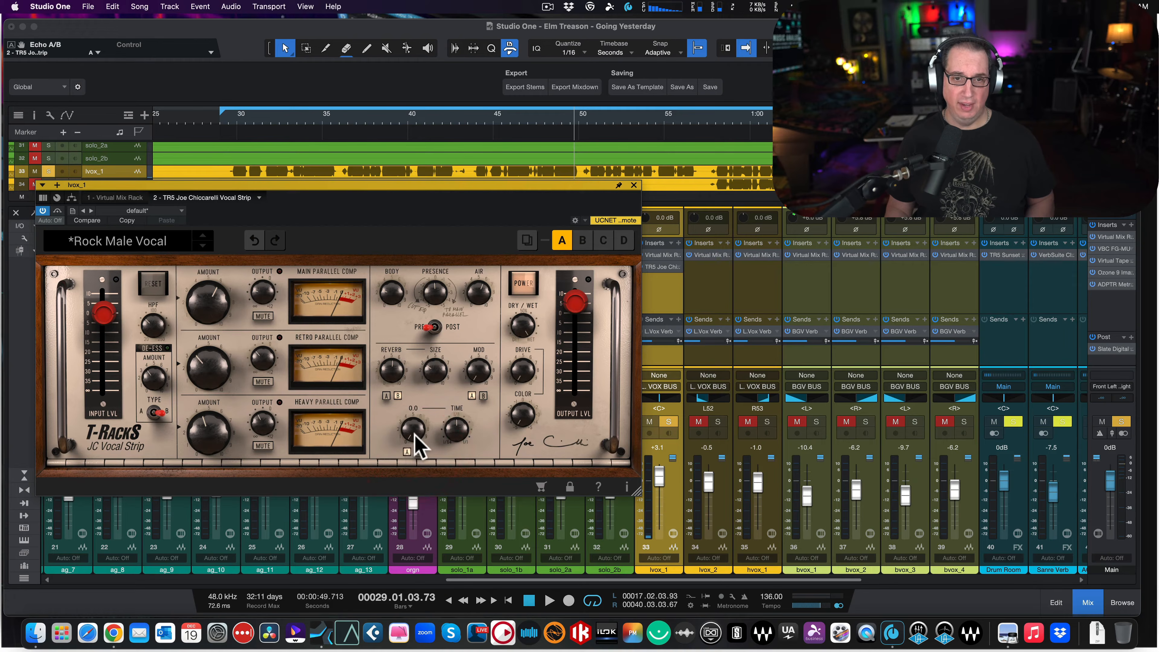
- Audition the type A echo on the playing vocal at 5.1 and return its amount to 0.0
key("space")
left_click_drag(408, 411, 406, 347)
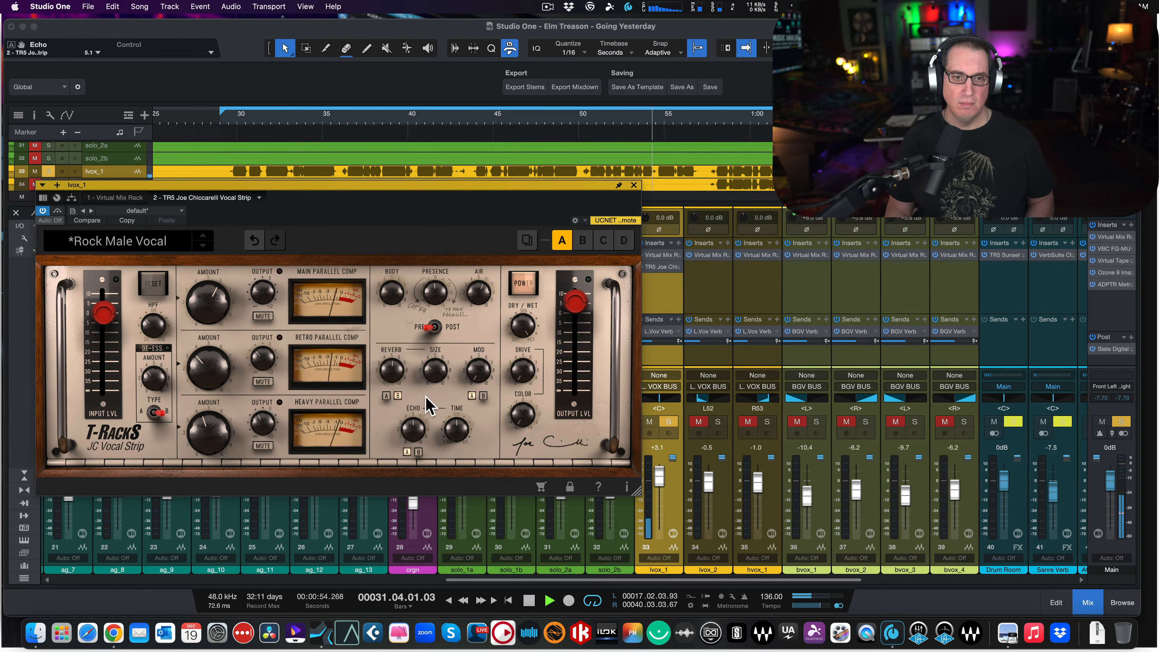
left_click_drag(407, 428, 411, 421)
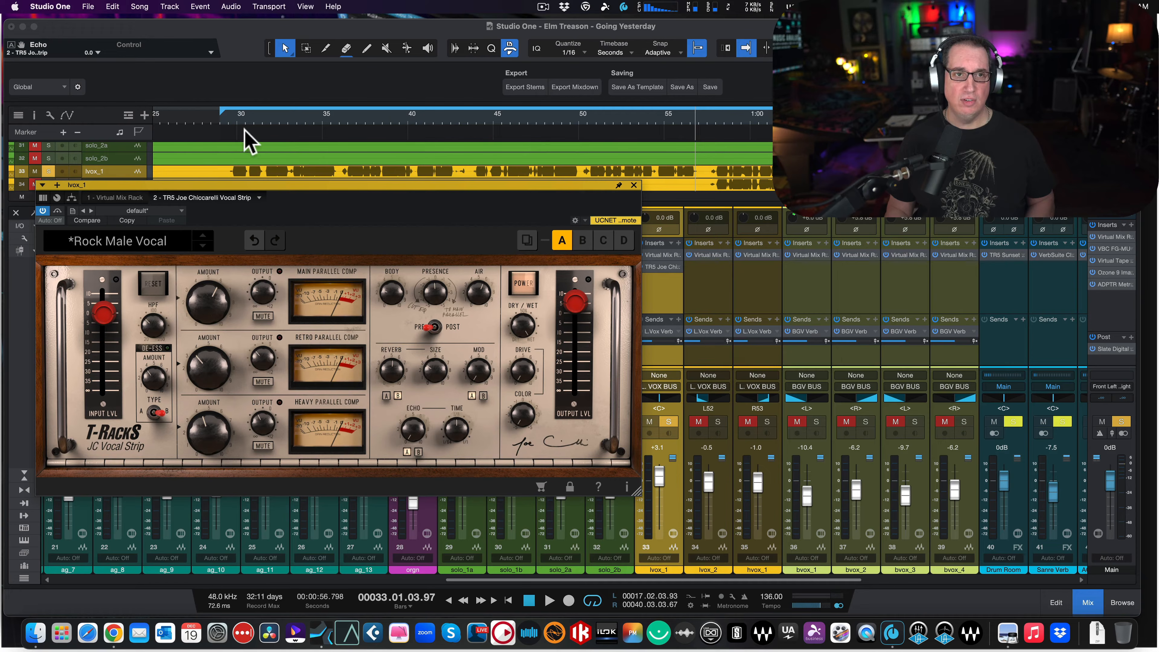
- Play the vocal from about 29.5 s with Mod raised to 10.0, and compare modulation types B and A, ending on A
left_click(230, 119)
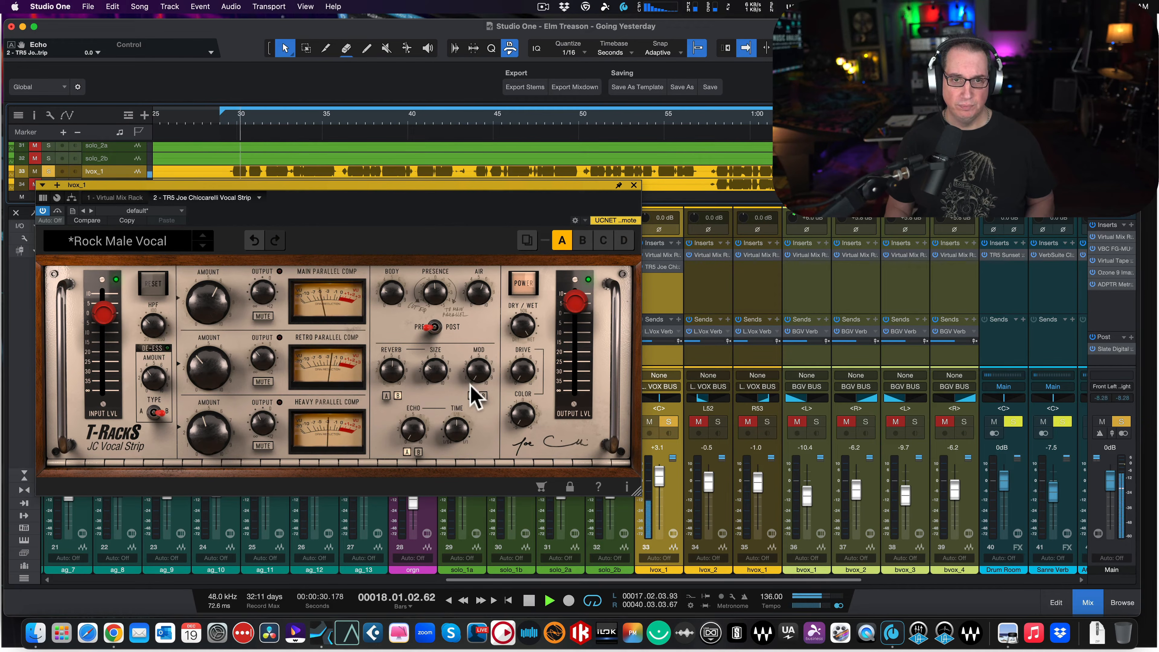
left_click_drag(471, 364, 462, 207)
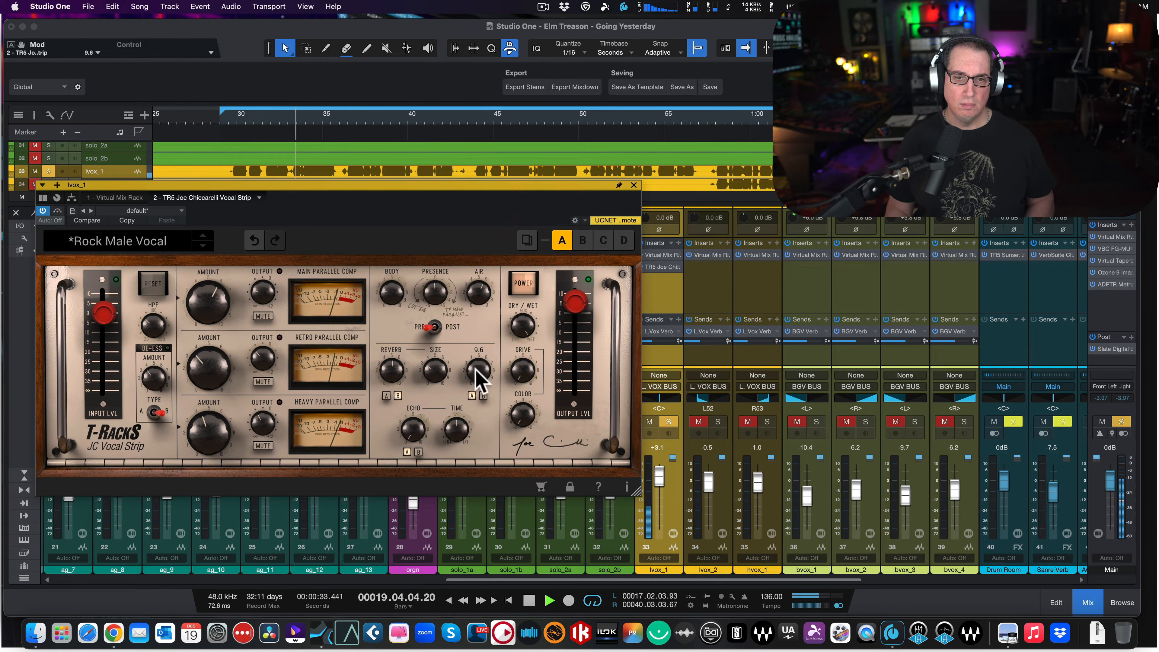
left_click_drag(476, 365, 478, 351)
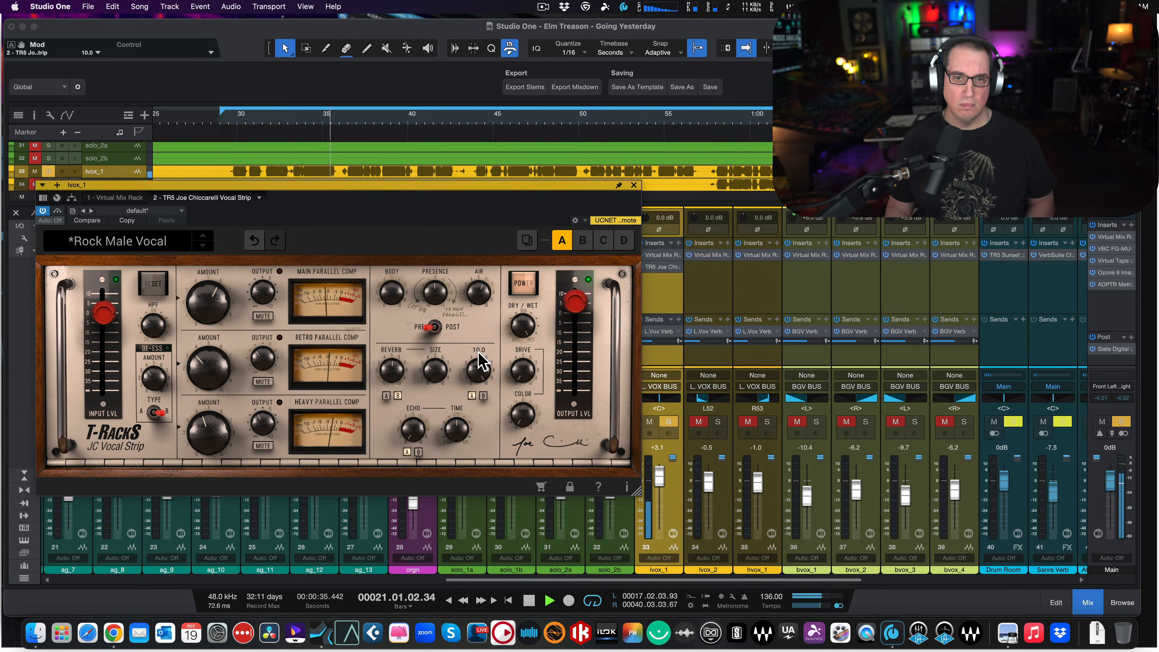
left_click(484, 397)
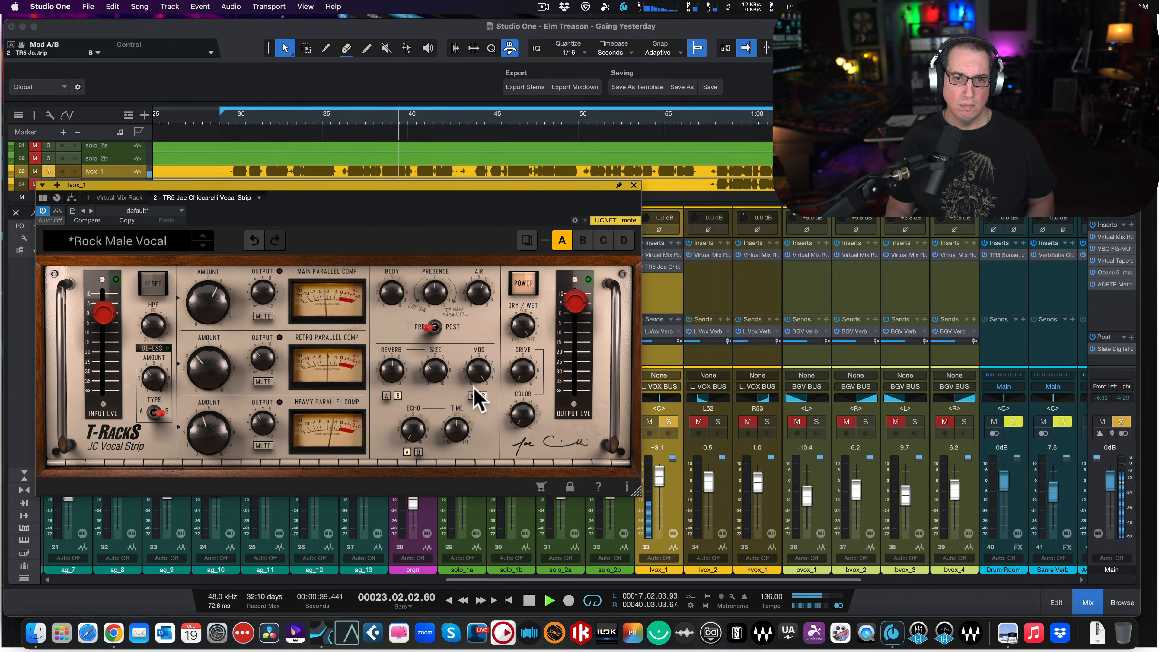
left_click(472, 395)
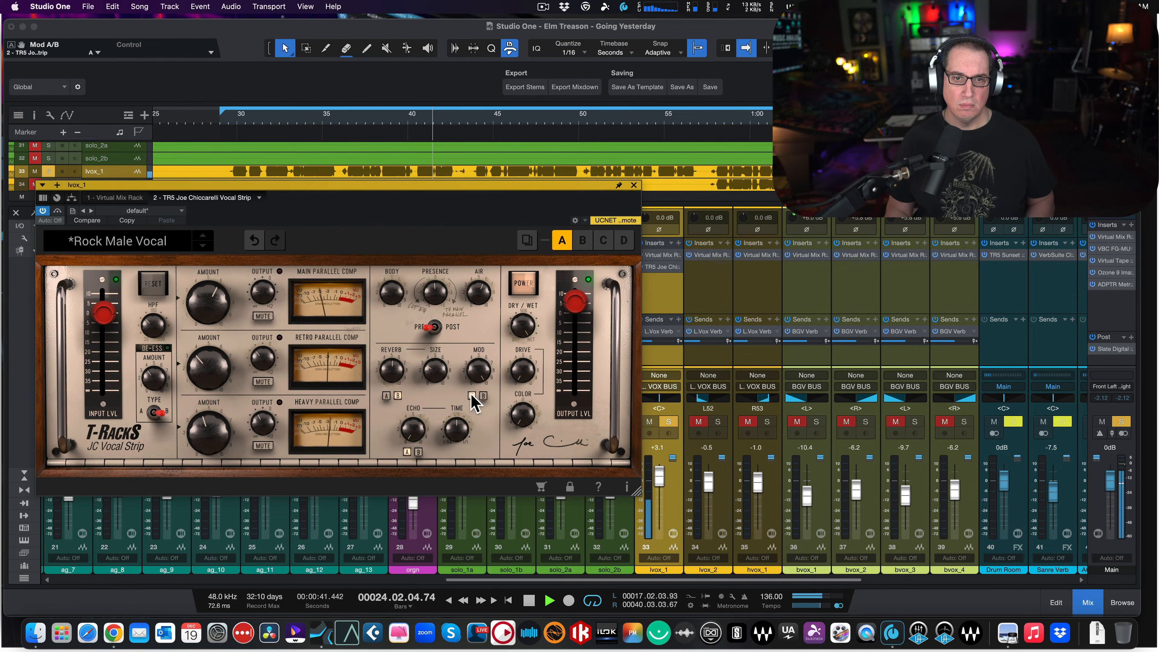
- Audition the Mod amount at 2.0 and 5.9 on the playing vocal, and settle it at 2.0
scroll(479, 376, "down", 5)
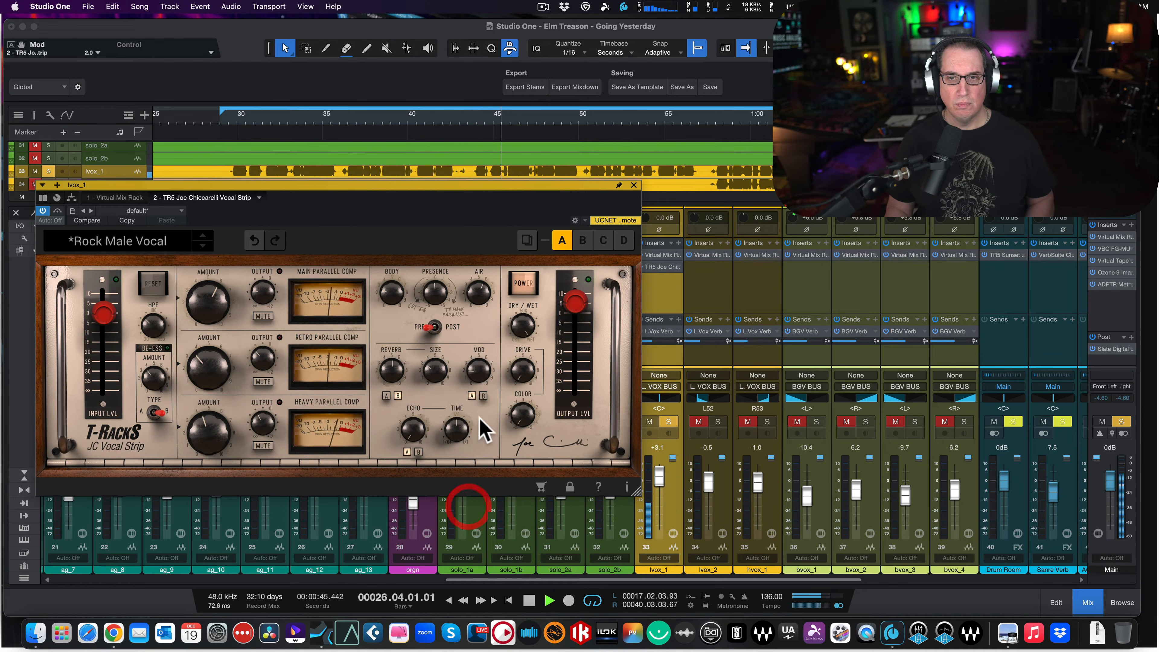
scroll(475, 377, "up", 1)
left_click_drag(474, 377, 495, 309)
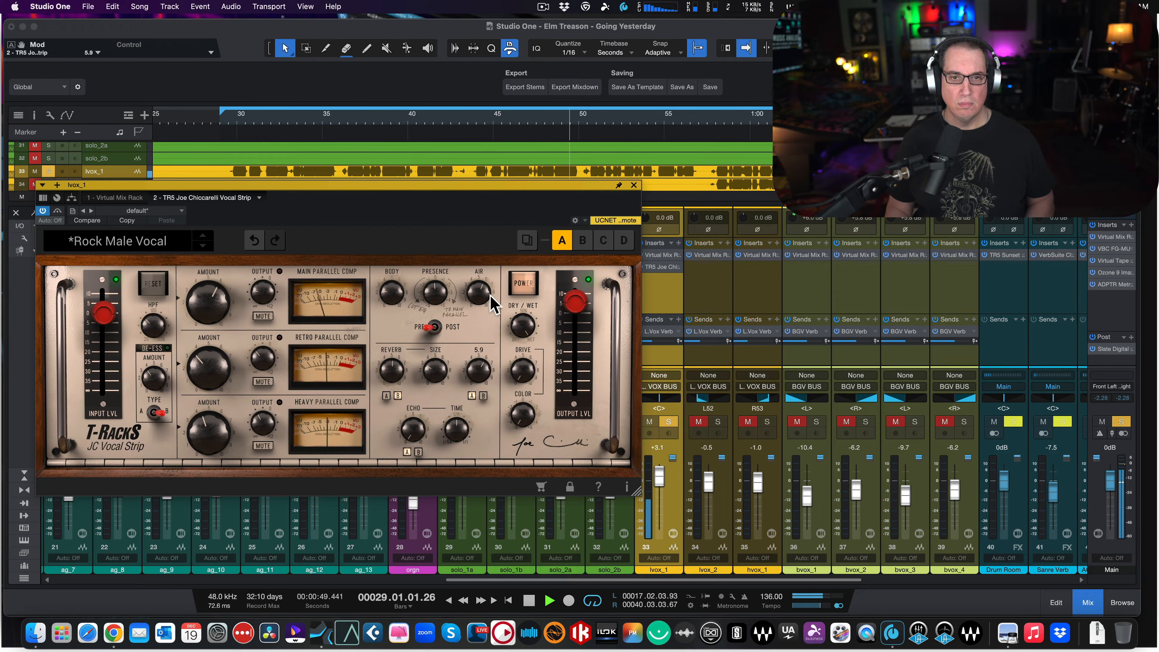
left_click_drag(480, 373, 479, 439)
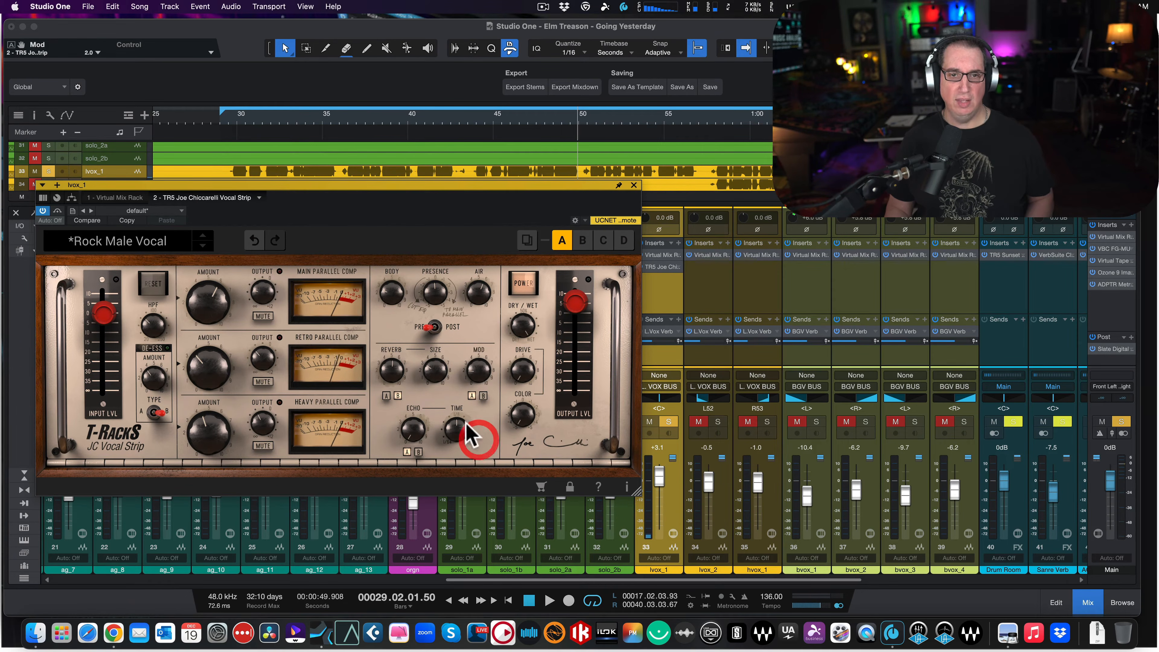
- Audition the type A echo at 5.0 and 6.1 on the vocal, leaving it at 6.1 with playback stopped
key("space")
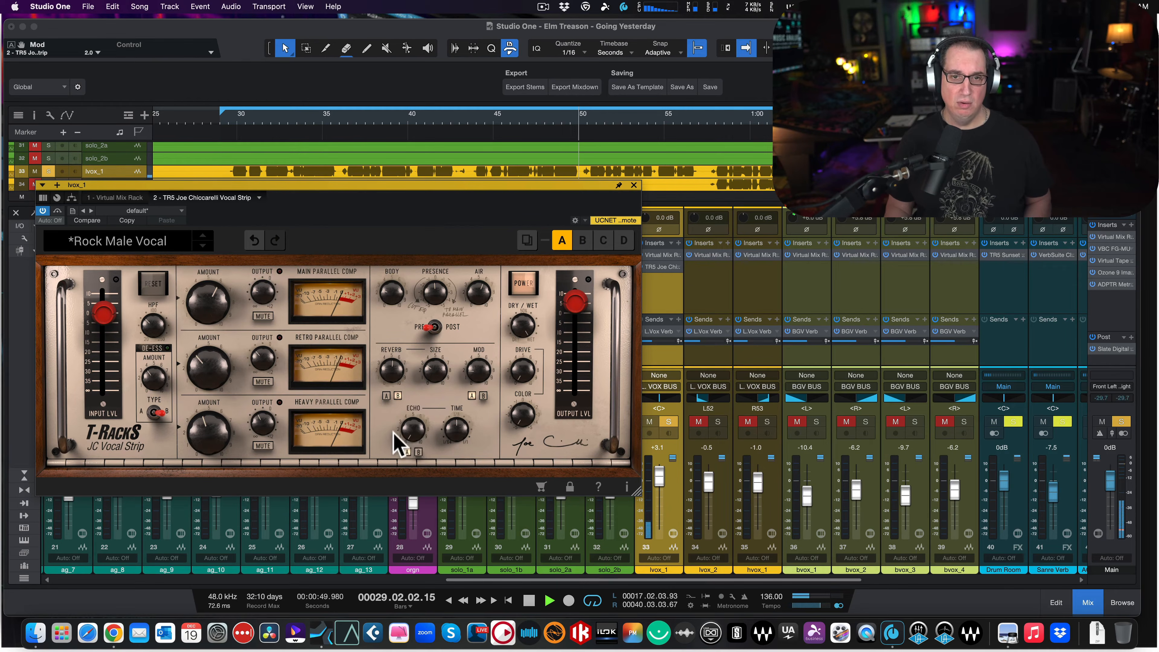
left_click_drag(419, 434, 414, 349)
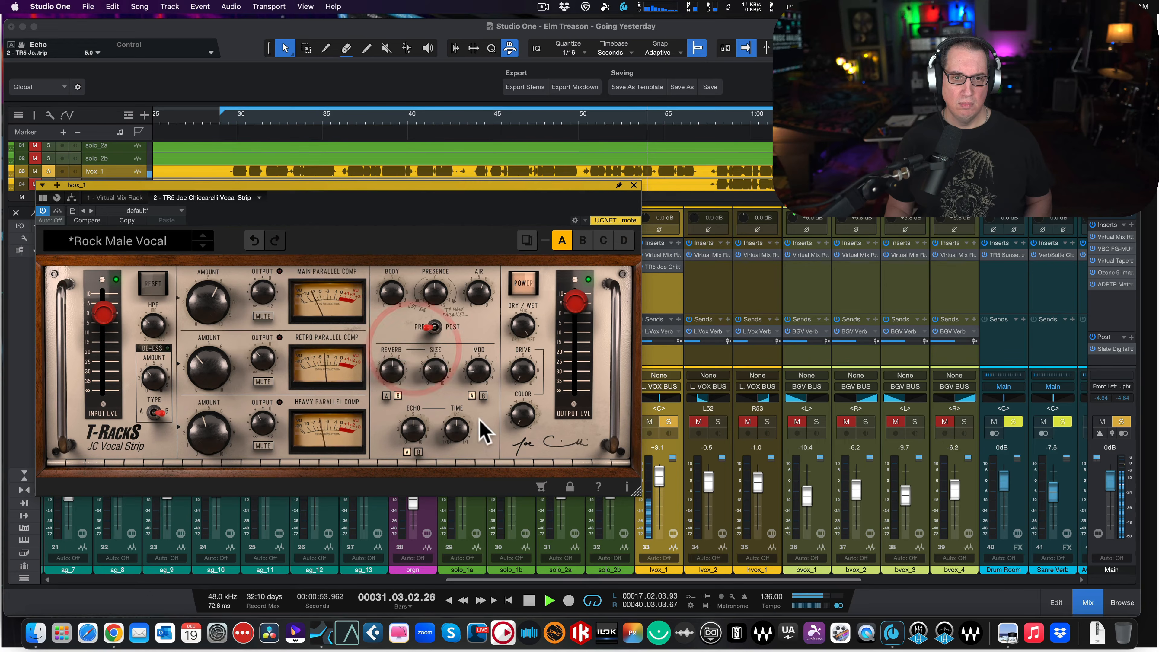
key("space")
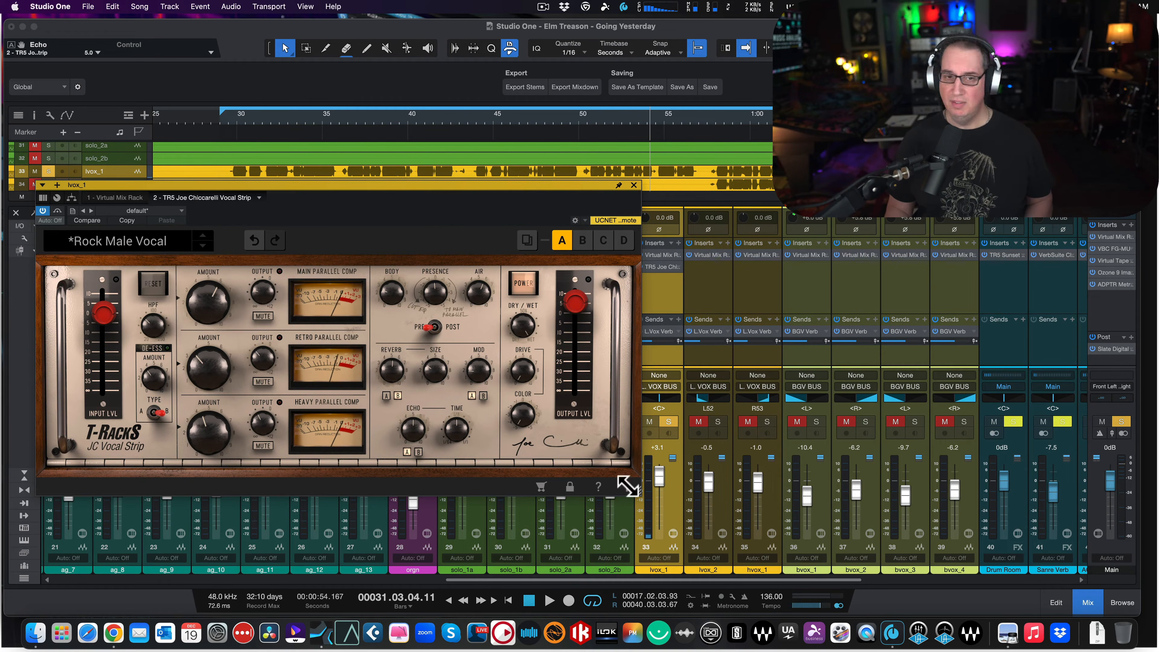
key("space")
mouse_move(413, 431)
left_mouse_down()
mouse_move(414, 413)
mouse_move(417, 430)
left_mouse_up()
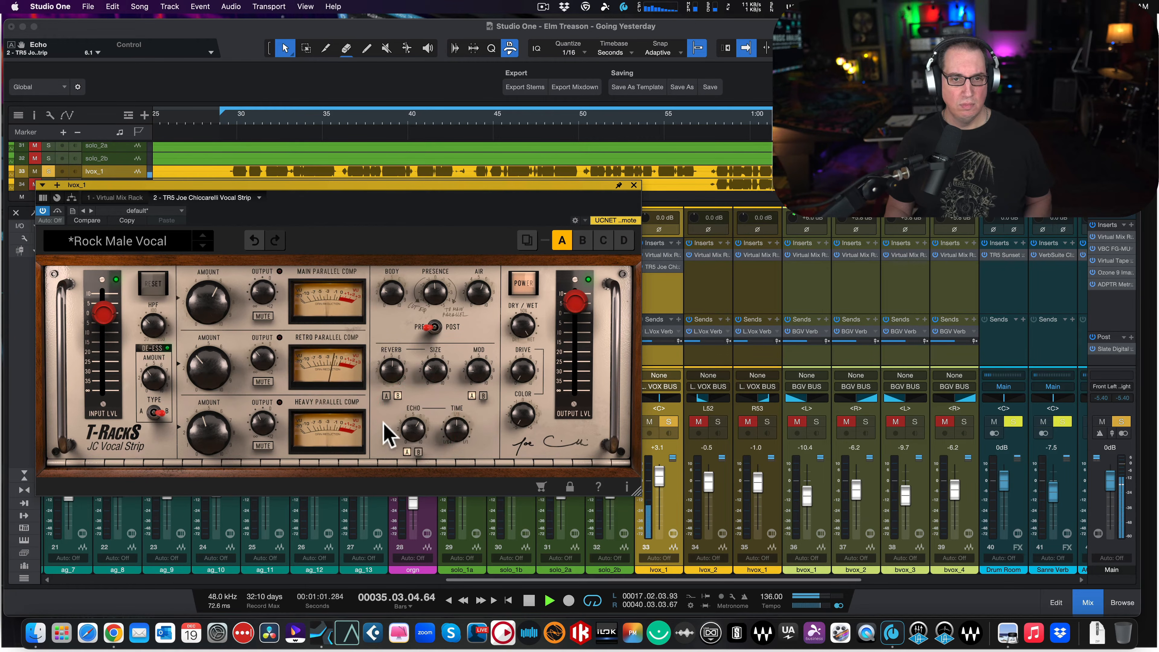
key("space")
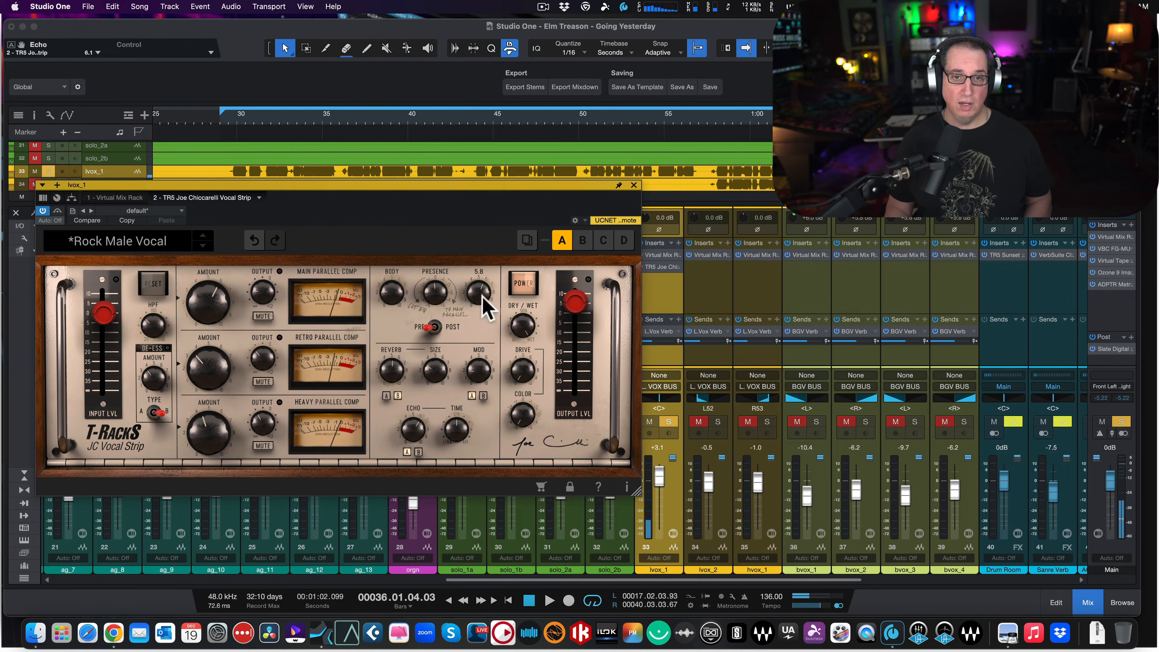
- Reduce the EQ's Air to 4.3 and Presence to 0.0 while auditioning the vocal, and stop playback
mouse_move(445, 286)
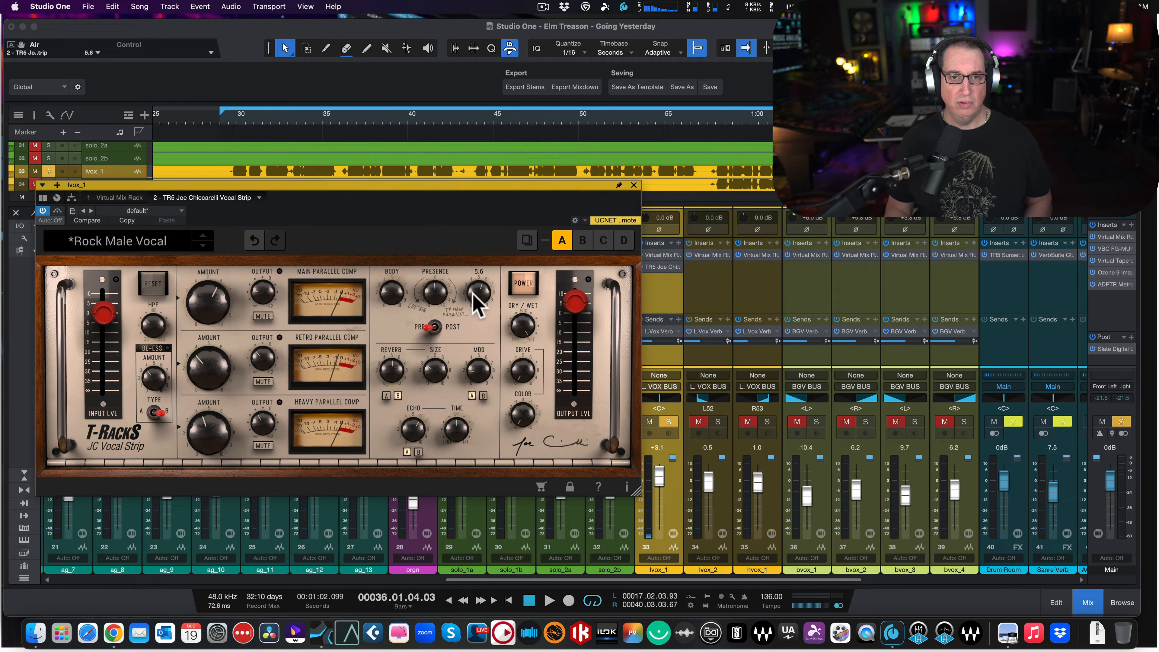
left_click(466, 315)
key("space")
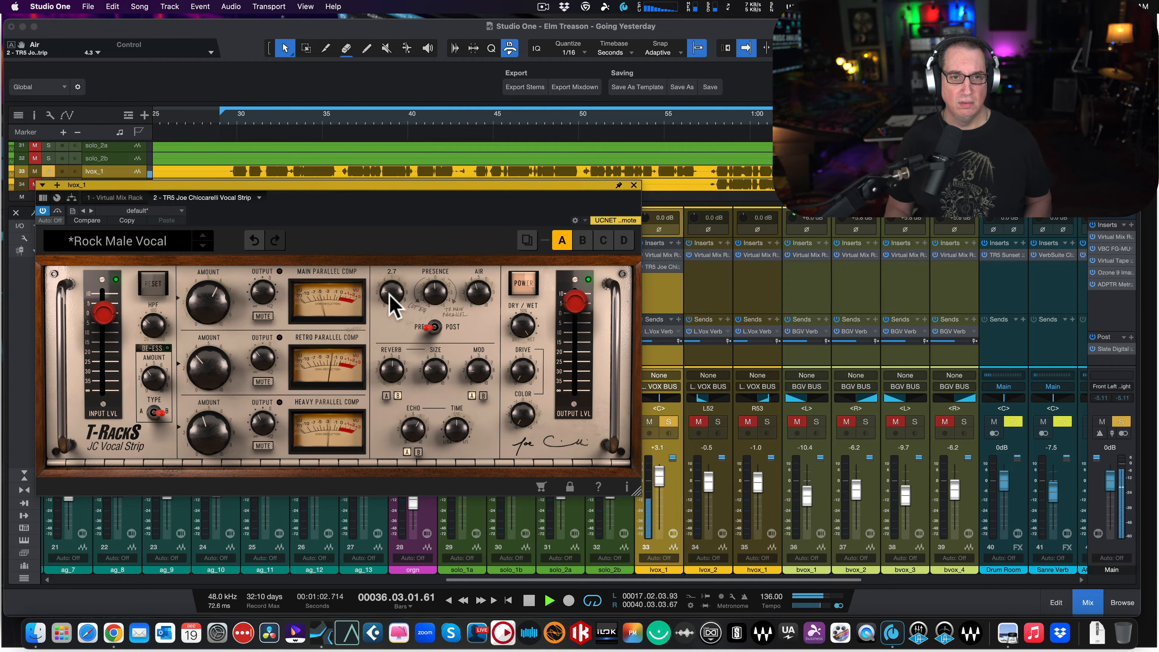
left_click_drag(391, 291, 437, 285)
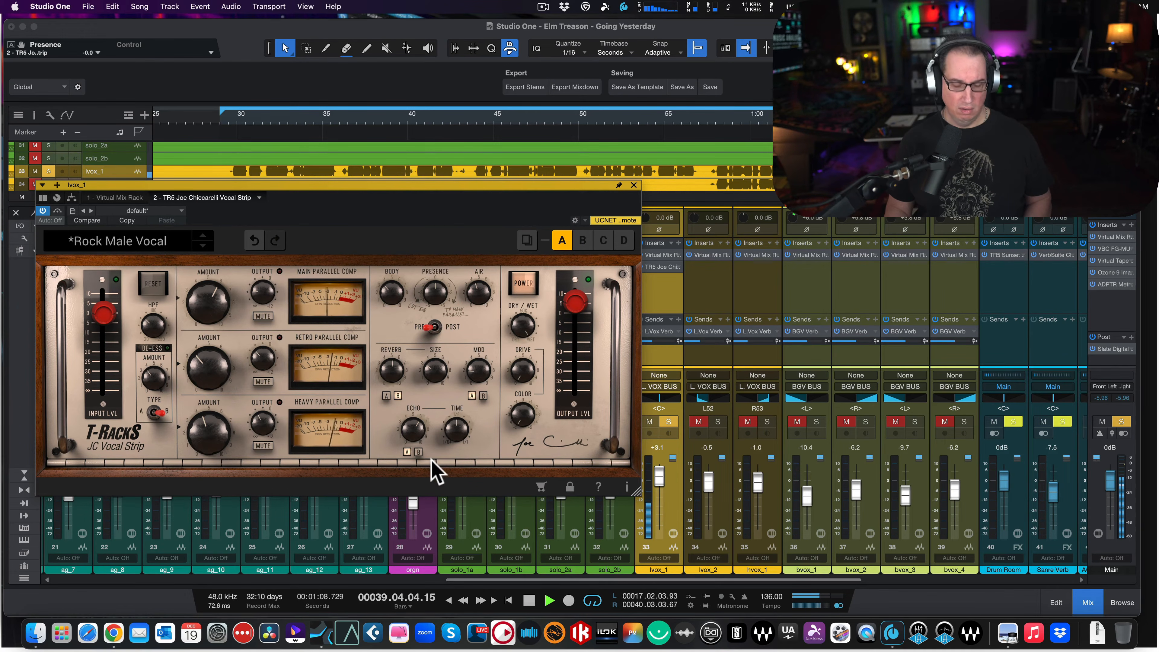
key("space")
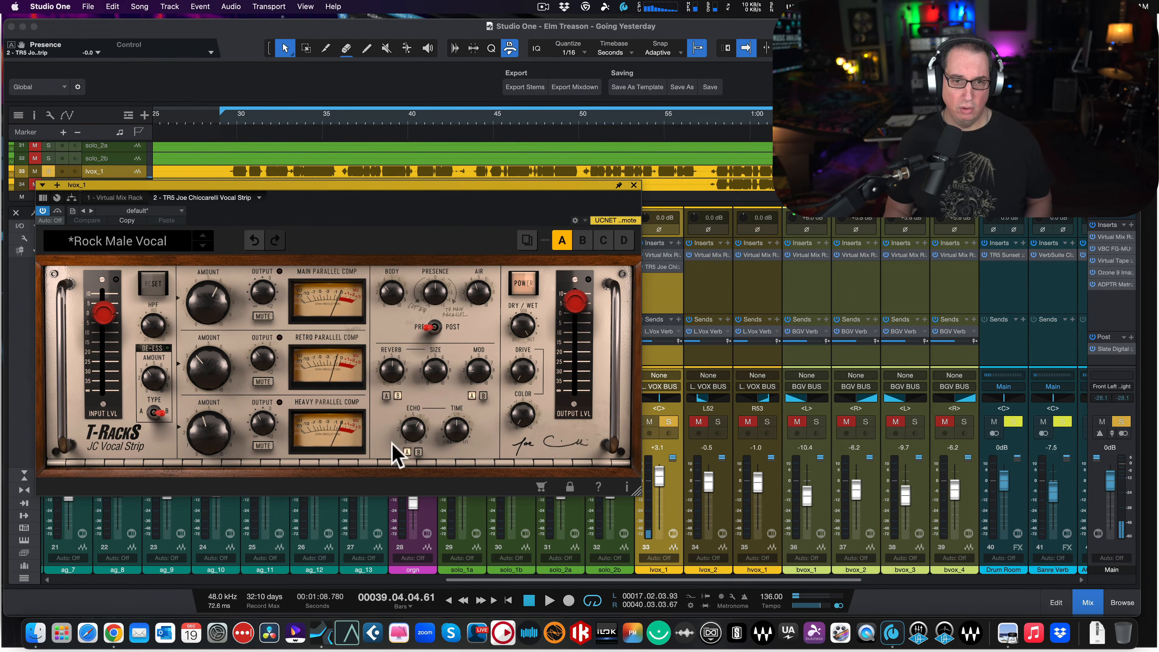
- Switch the echo to type B and reduce its amount to 2.7 while auditioning the vocal
left_click(418, 452)
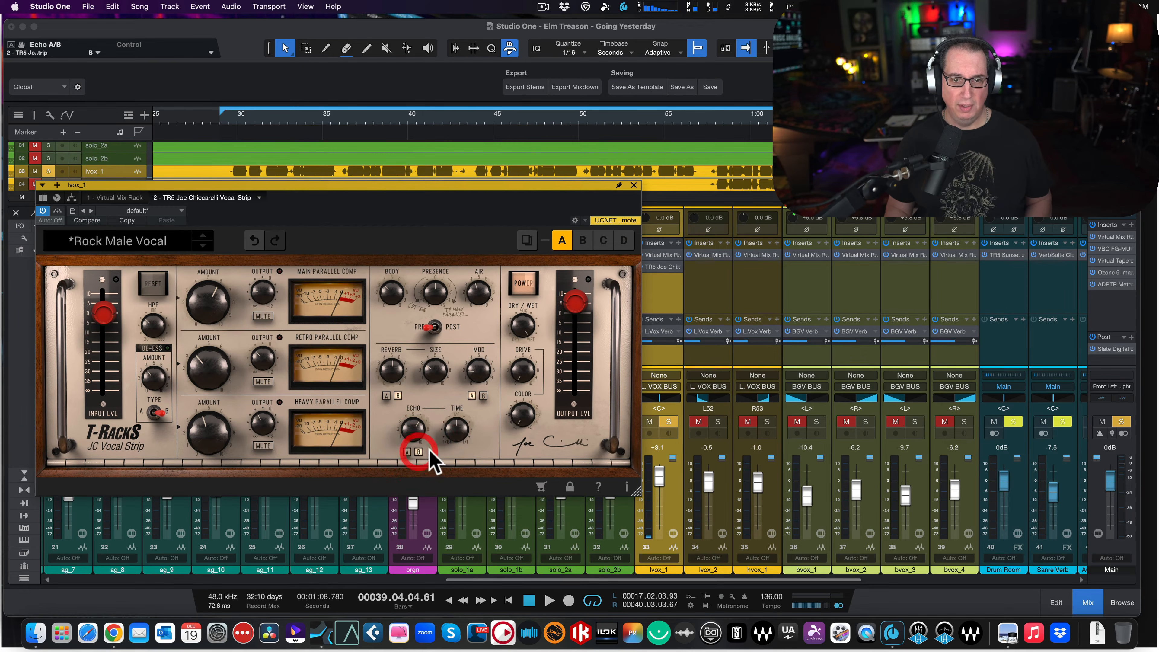
key("space")
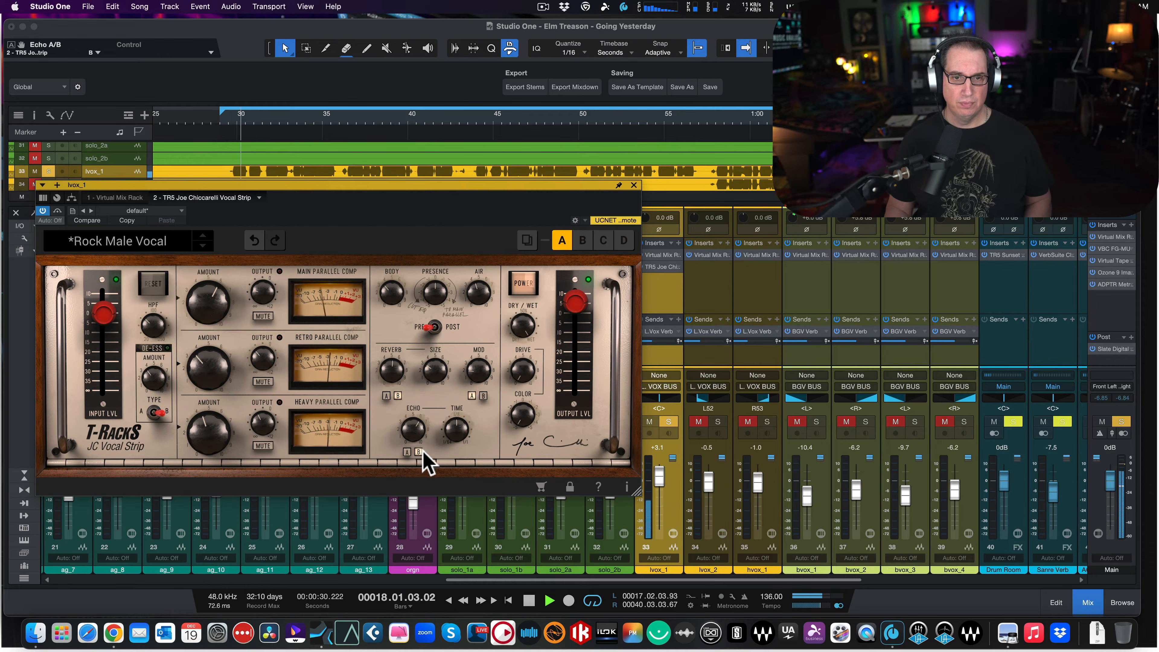
key("space")
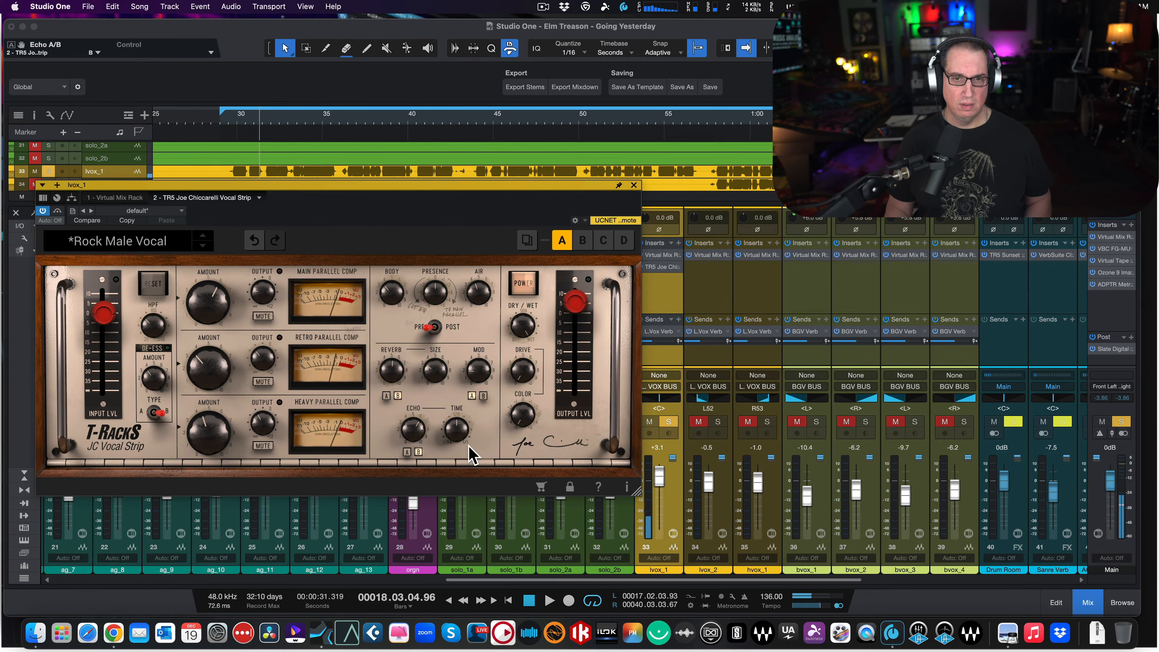
key("space")
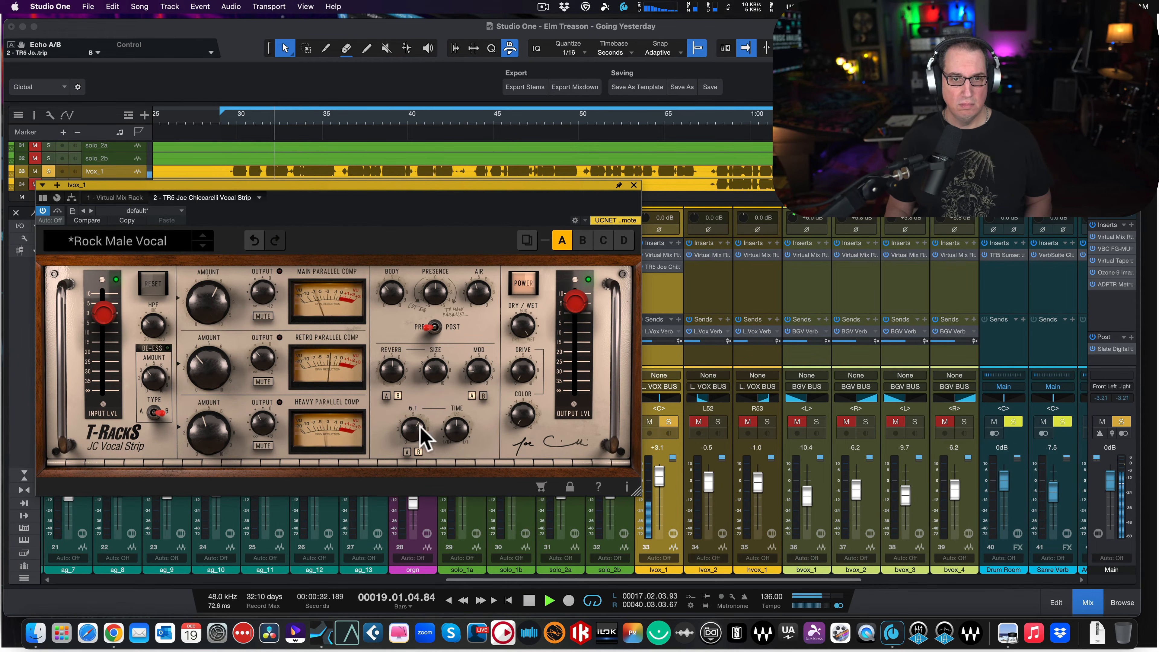
mouse_move(414, 473)
left_mouse_down()
mouse_move(414, 487)
mouse_move(422, 482)
left_mouse_up()
key("space")
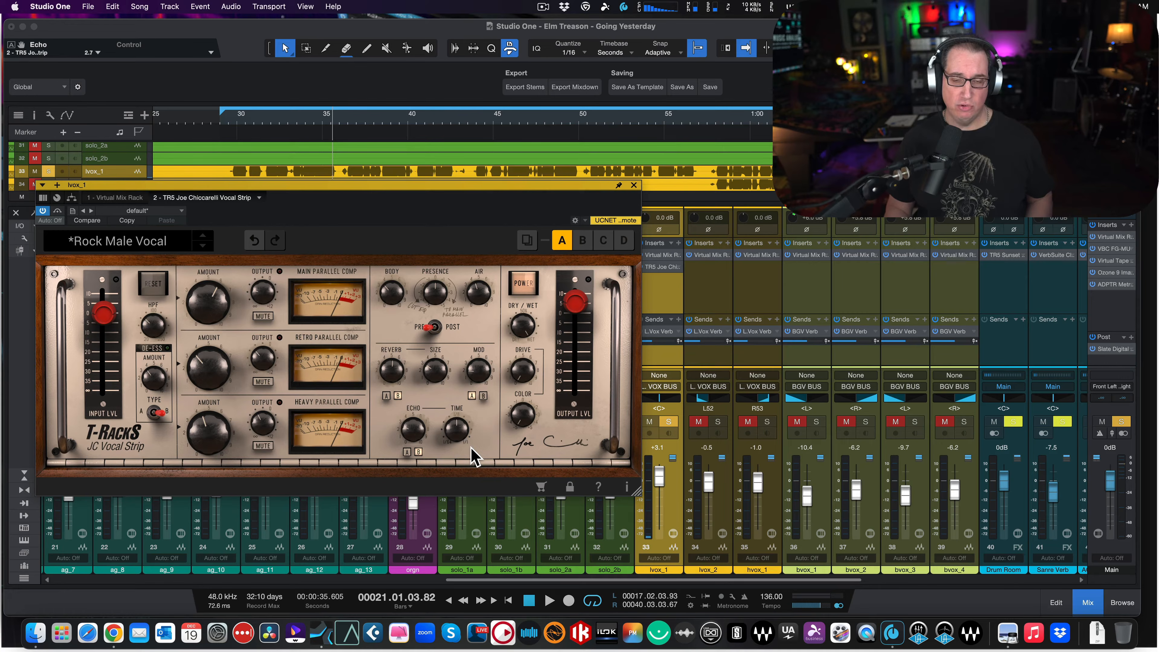
- Return the echo to type A during playback, and raise its amount through 3.7 to 4.8
key("space")
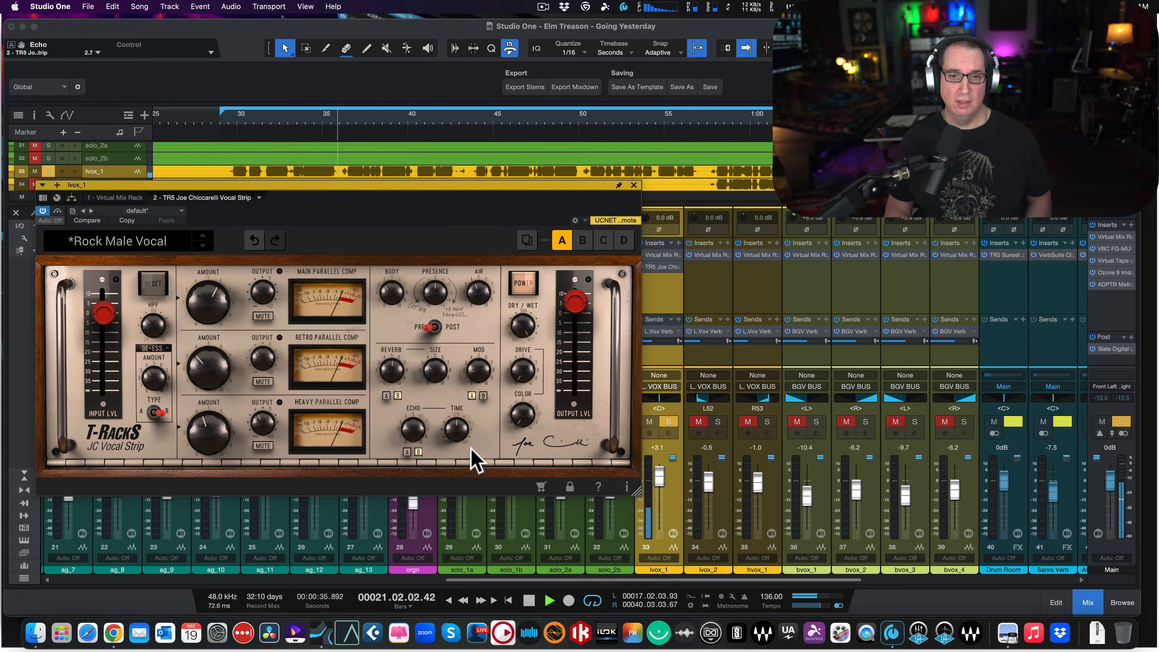
left_click(410, 452)
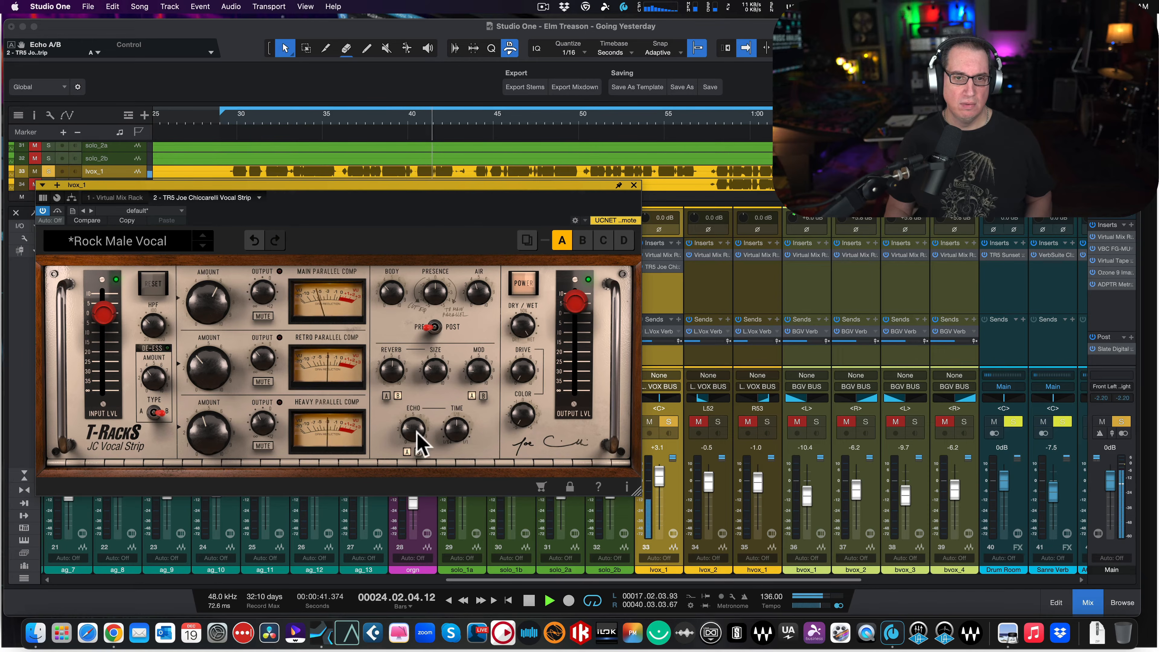
left_click_drag(410, 419, 411, 412)
key("space")
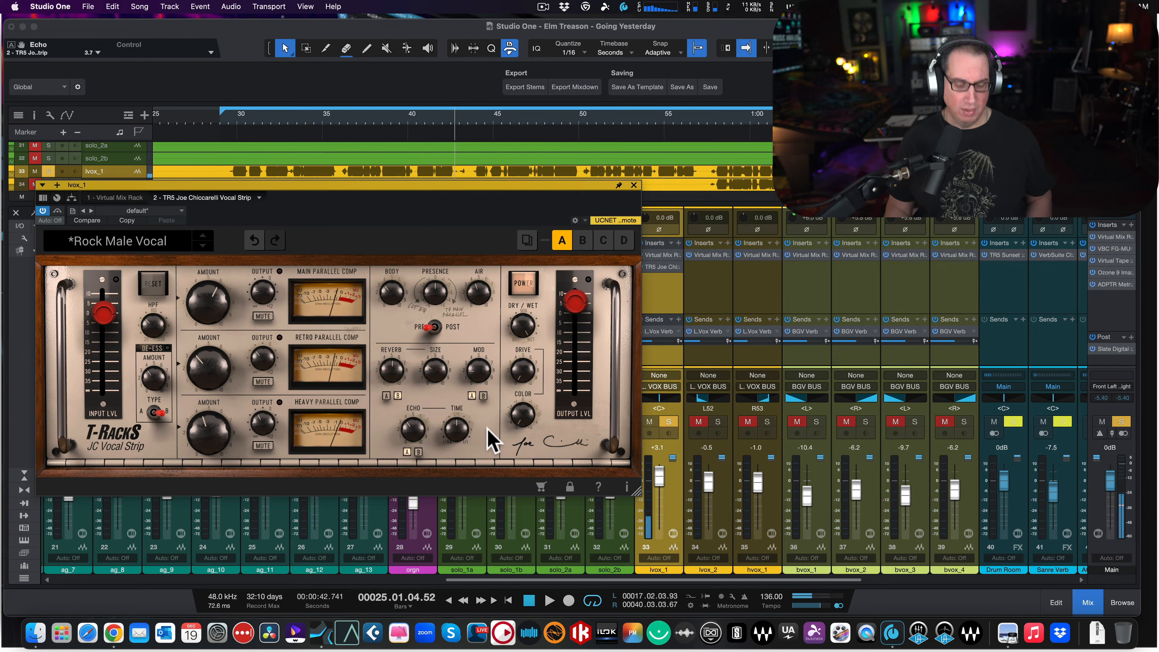
left_click_drag(415, 414, 415, 410)
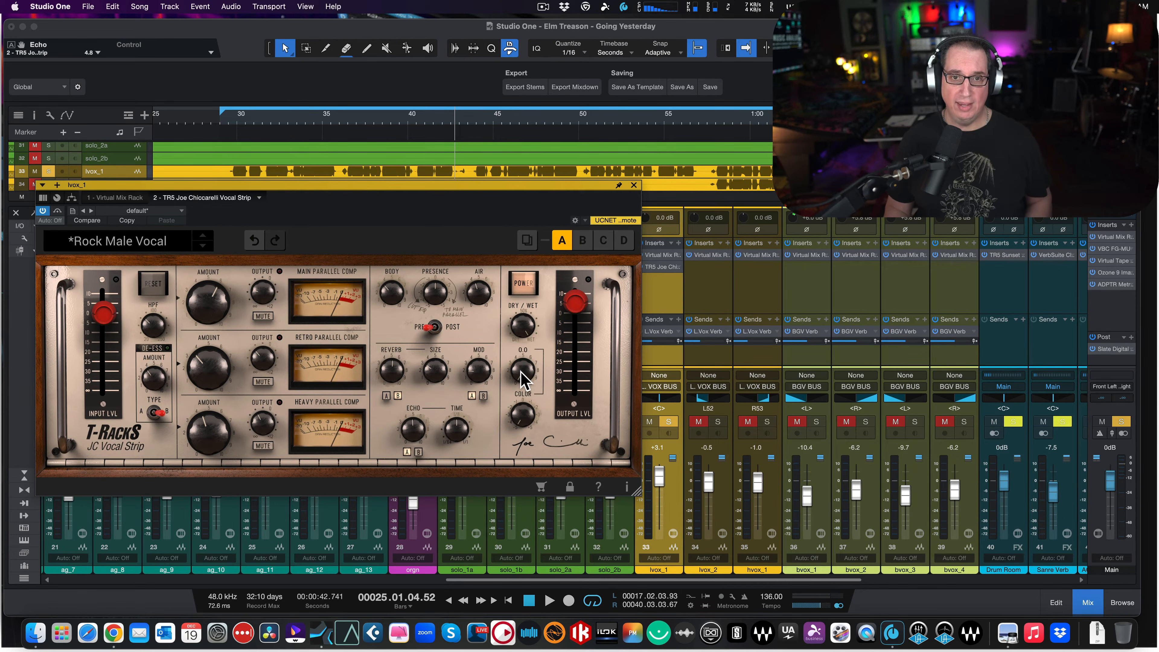
- Raise Drive through 2.4 to 6.2 on the vocal, and reduce the strip's output level
key("space")
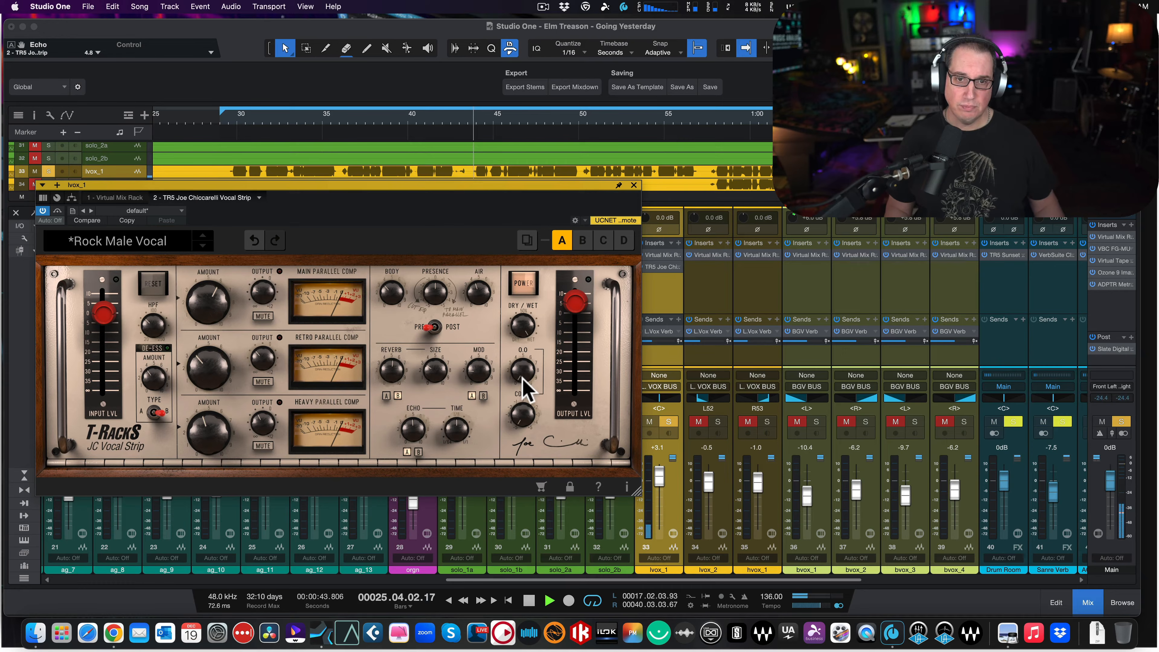
left_click_drag(517, 363, 504, 322)
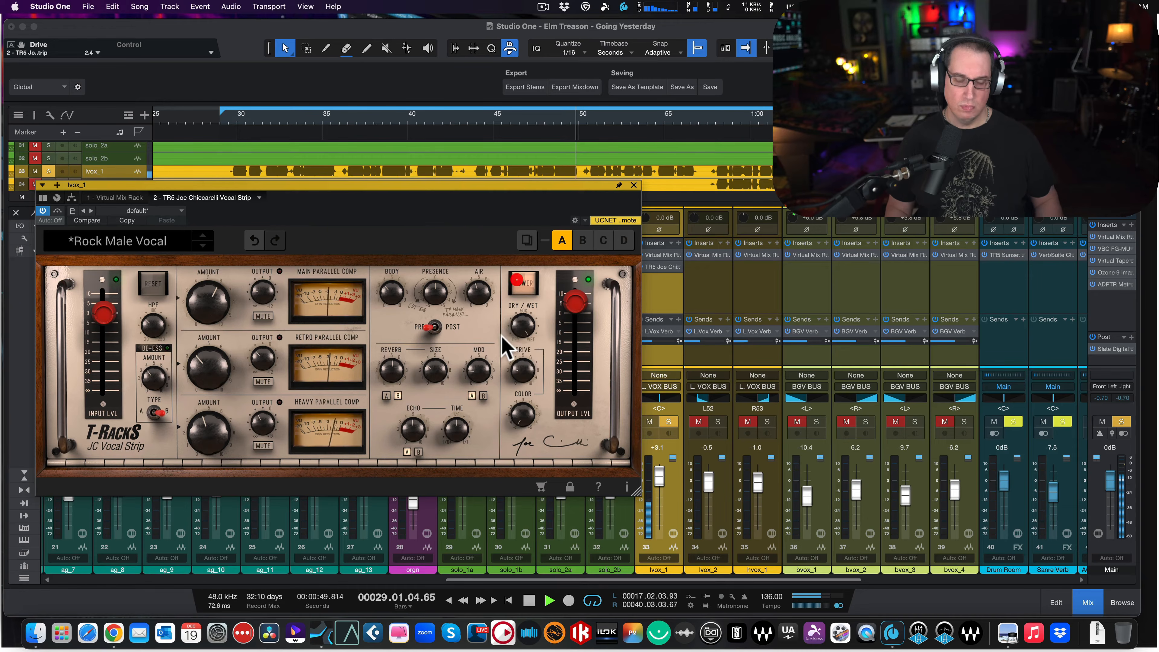
key("space")
left_click_drag(574, 308, 518, 310)
key("space")
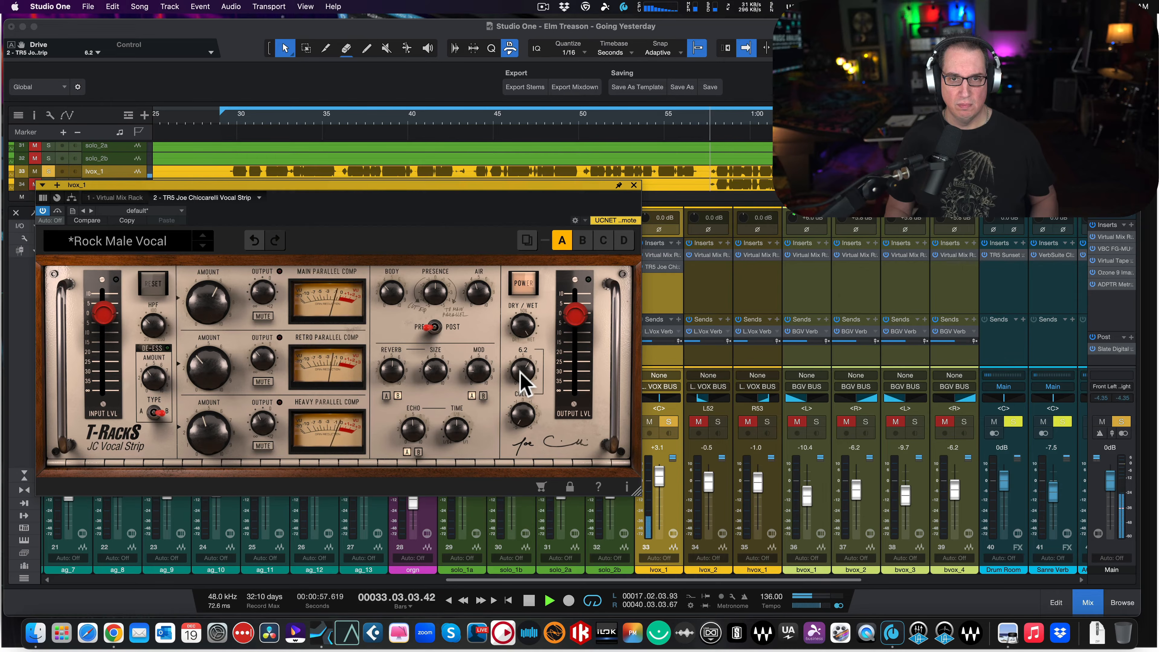
- Audition Drive at 4.3 with Color around -1.9, and settle Drive at 3.4
left_click_drag(524, 379, 536, 484)
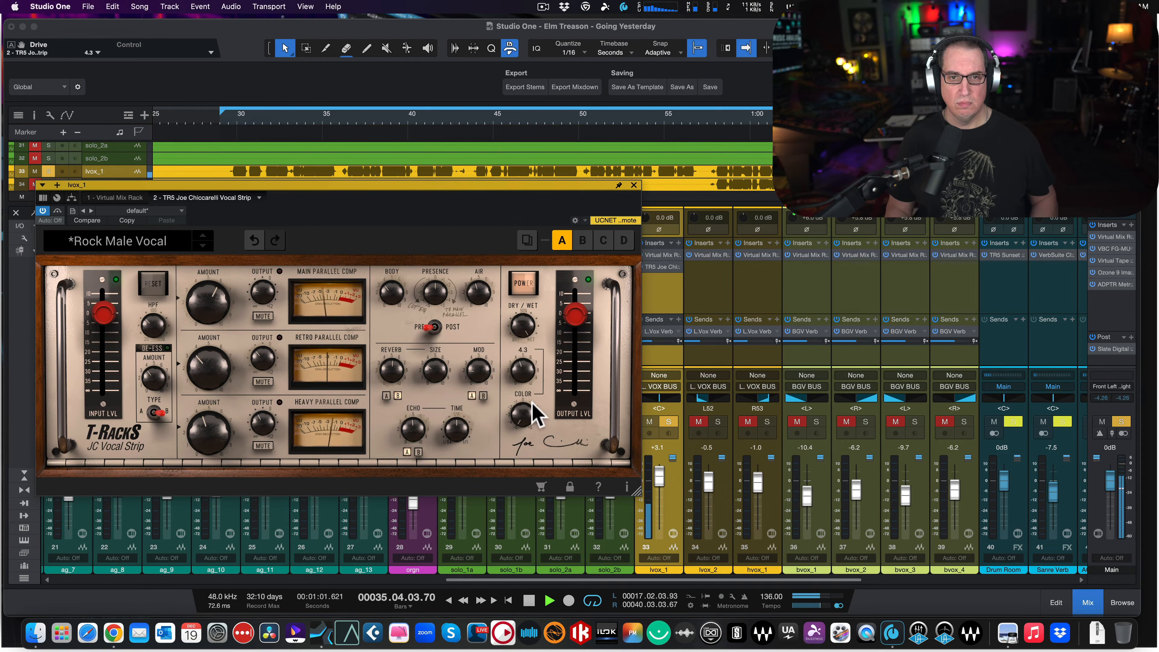
left_click_drag(530, 413, 515, 403)
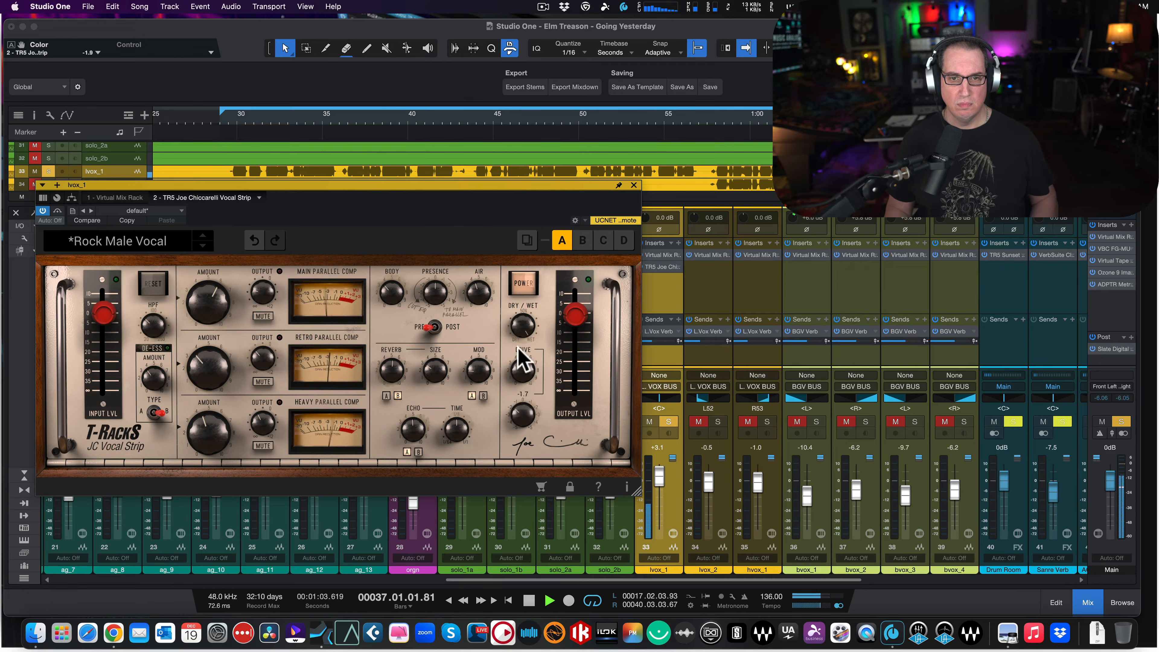
left_click_drag(523, 269, 497, 427)
left_click_drag(521, 370, 518, 380)
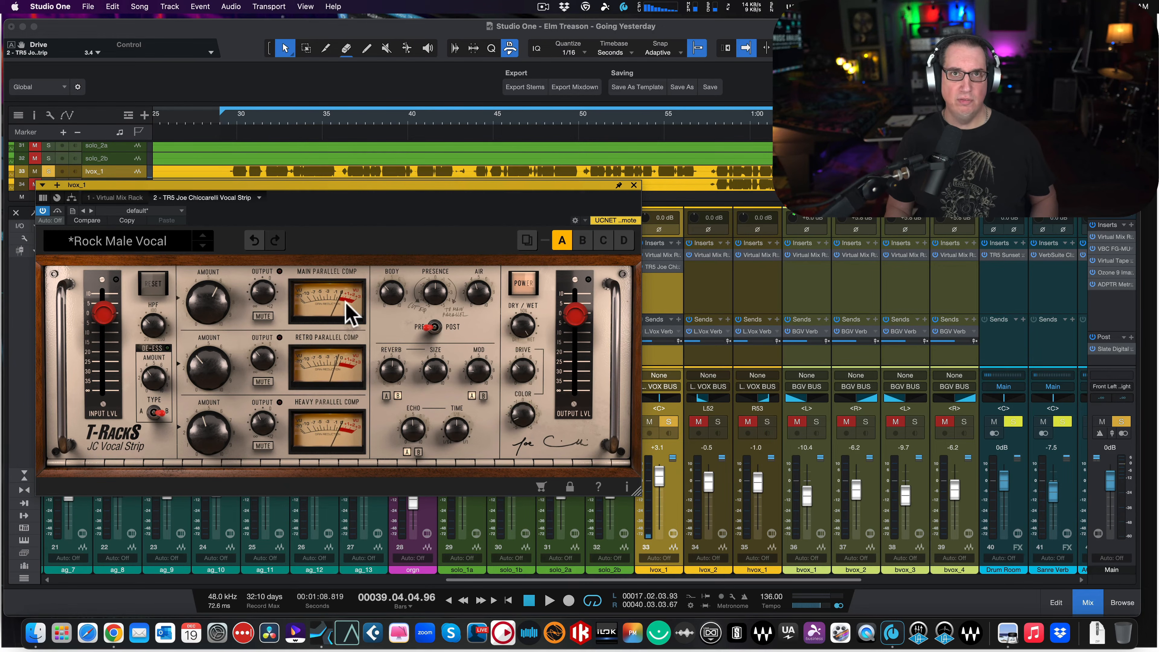
- Replay the vocal from about 29.5 s with the plugin window moved slightly, and set Color to -2.4
left_click(231, 121)
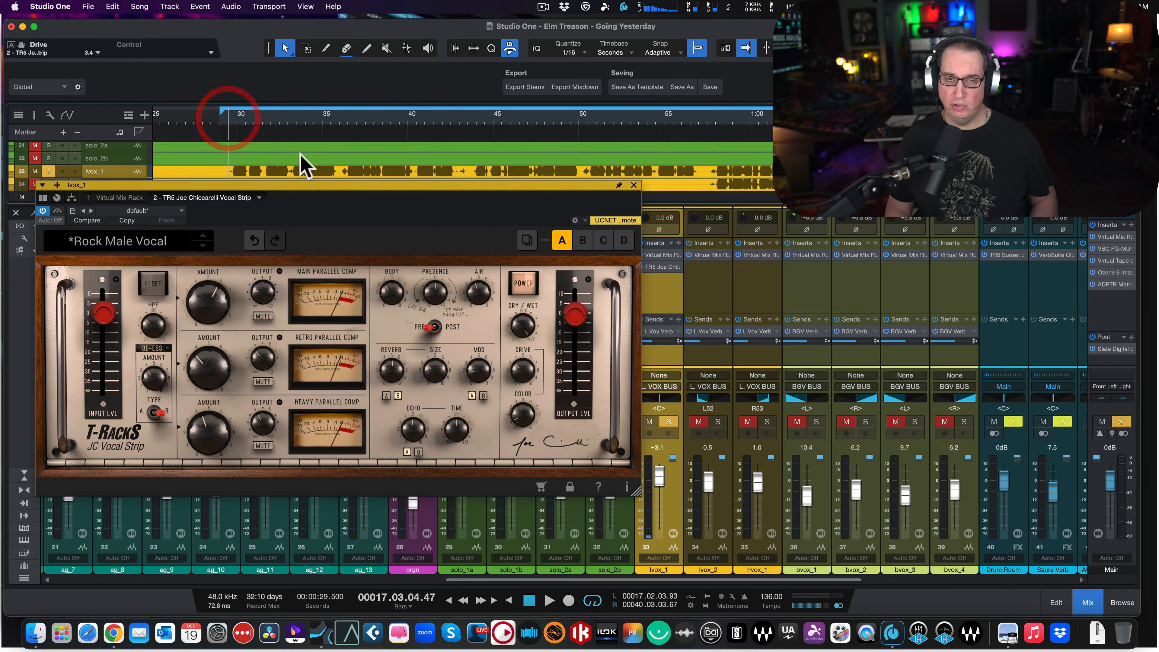
left_click_drag(327, 185, 332, 199)
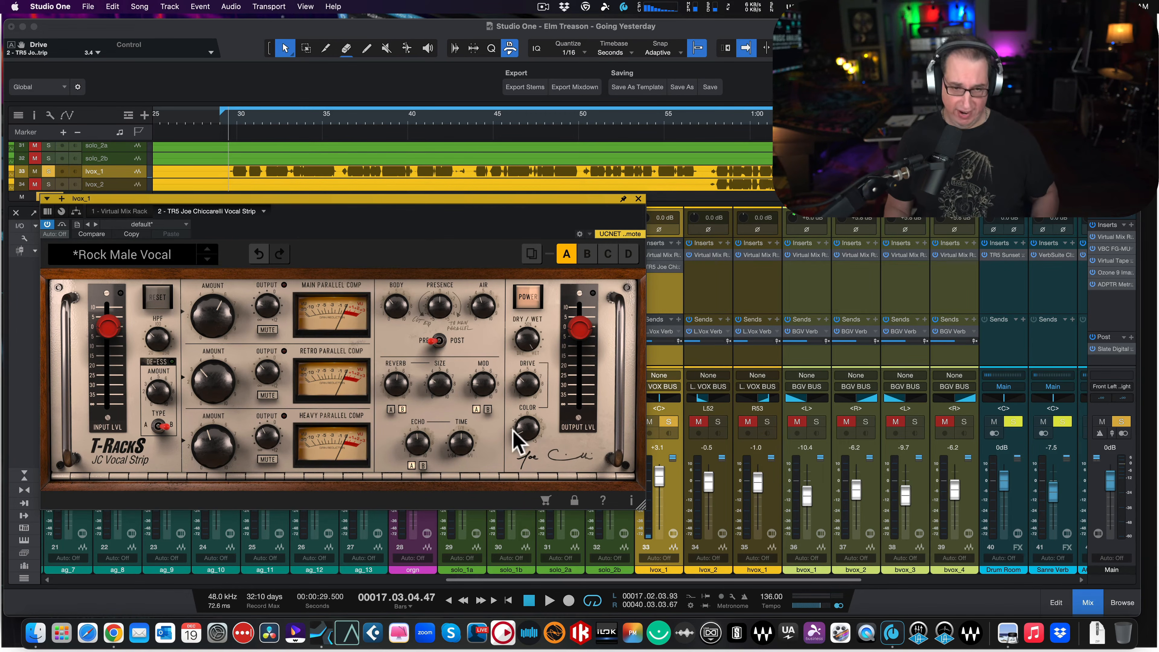
left_click_drag(519, 430, 516, 398)
left_click_drag(526, 347, 529, 436)
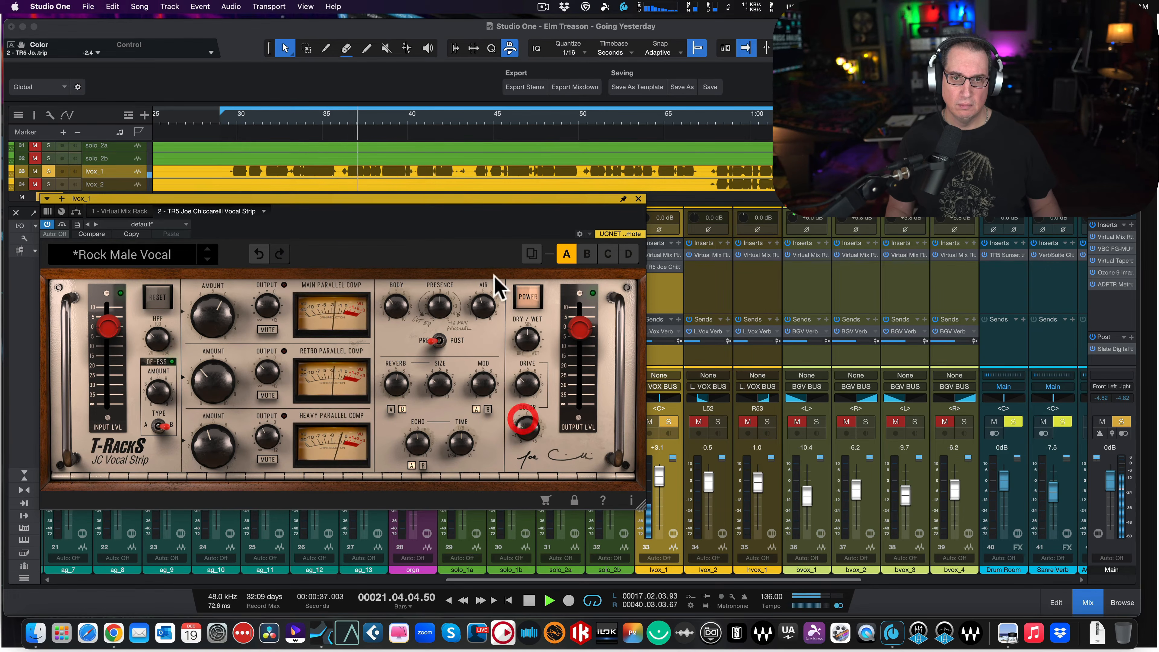
- Compare the soloed lead vocal with the strip bypassed and active during playback
left_click(528, 303)
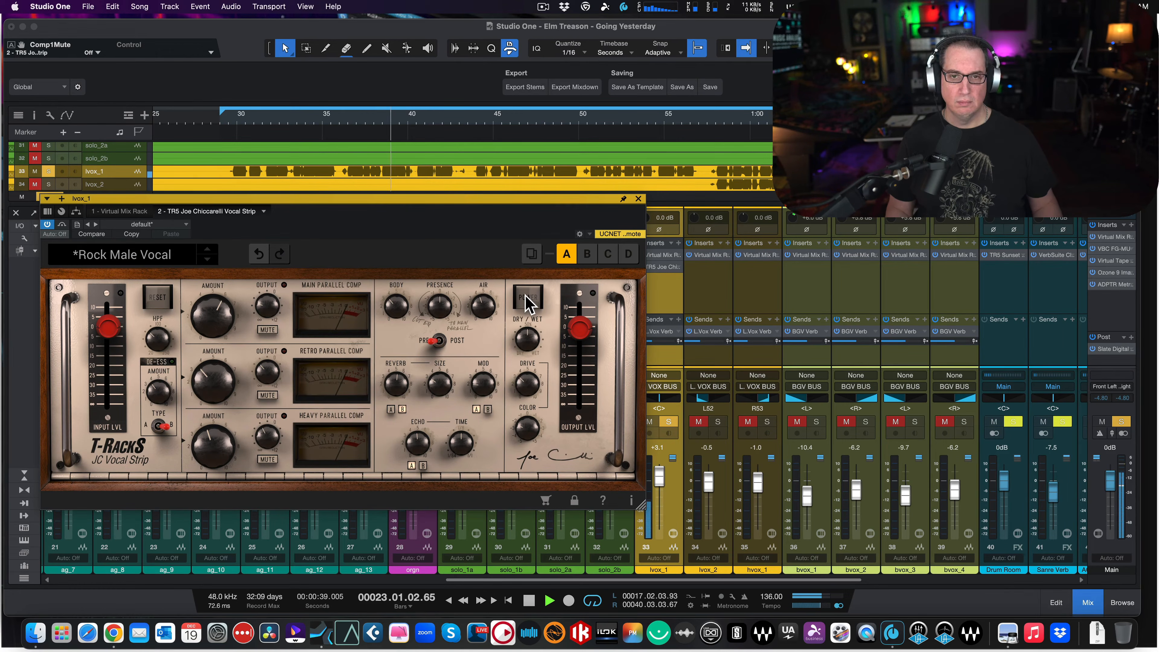
left_click(526, 297)
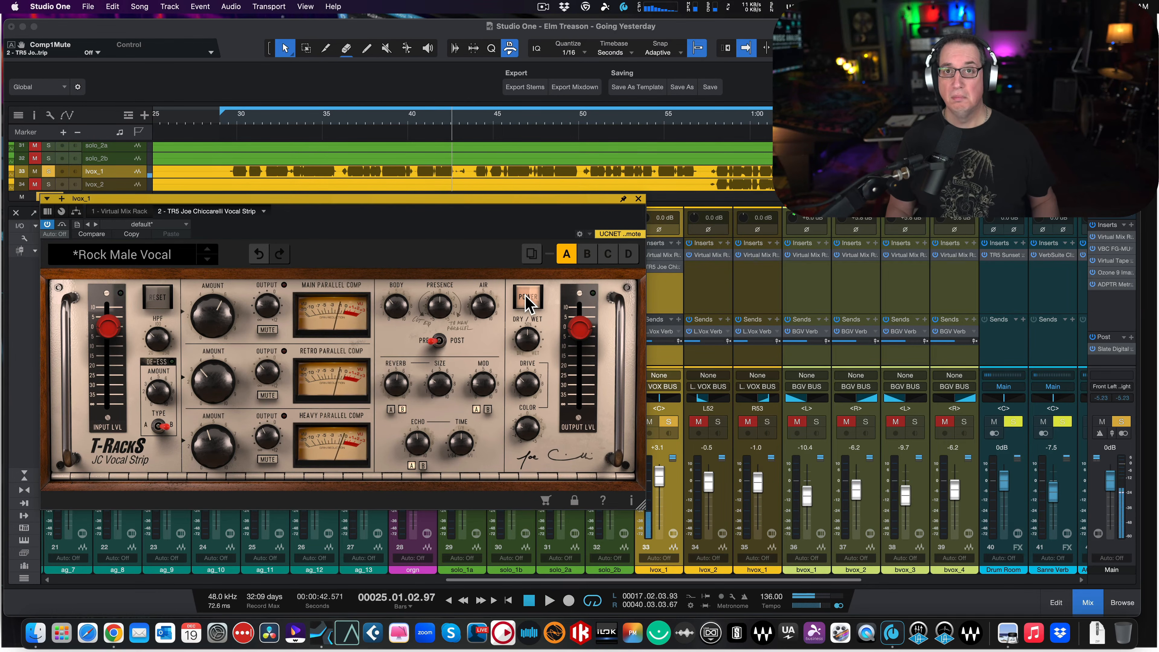
- Unsolo the lvox_1 track and play the full mix from about 29.5 s
left_click(669, 421)
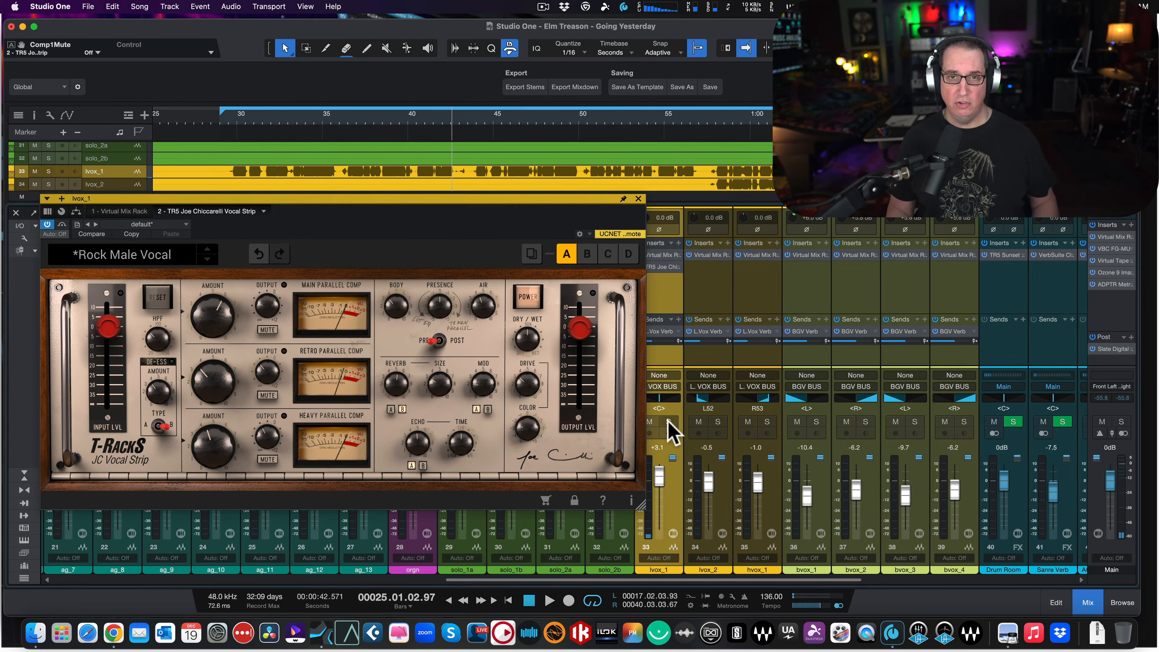
left_click(227, 121)
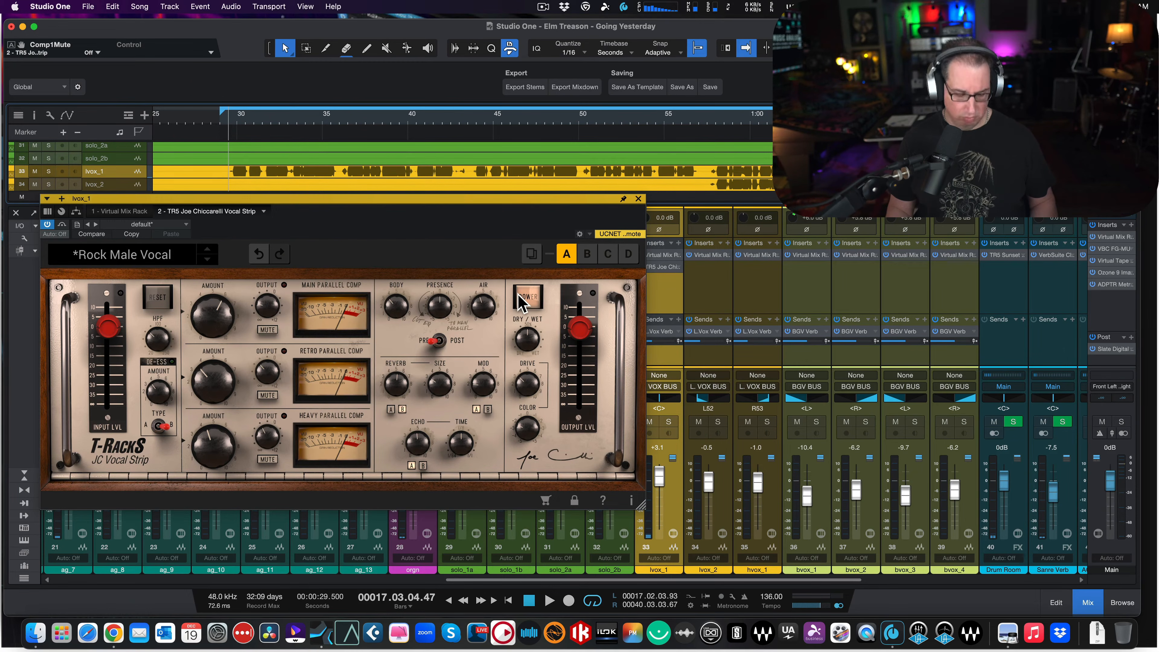
key("space")
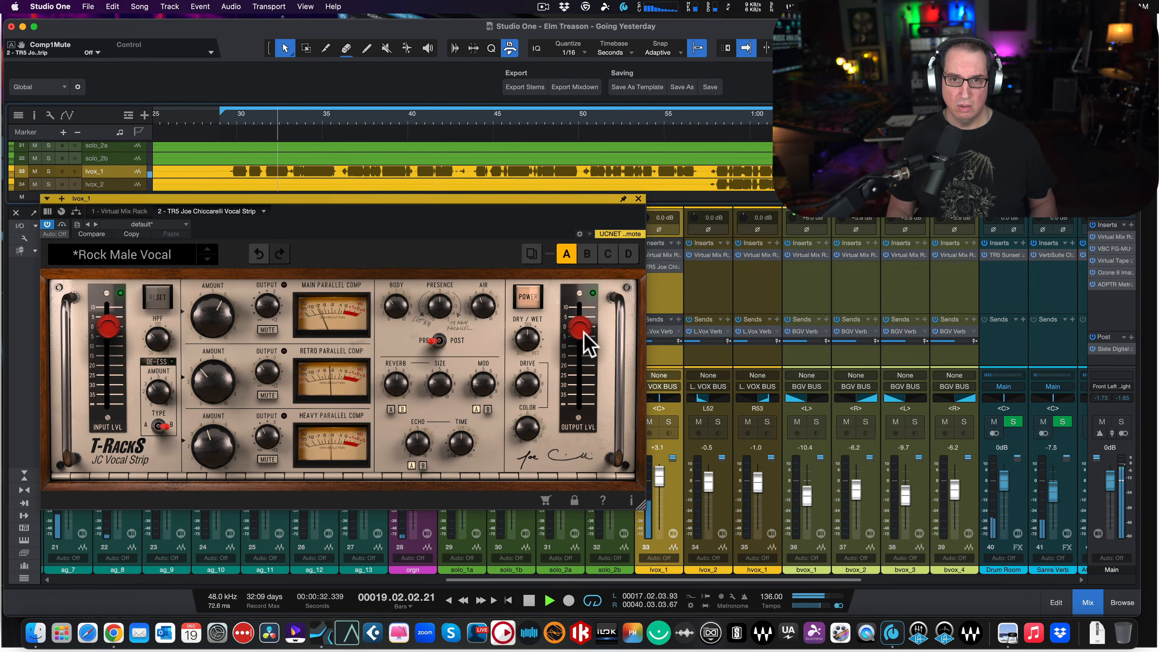
- Set the strip's output level to 1.7 dB and compare it bypassed and active in the full mix
left_click_drag(583, 332, 581, 325)
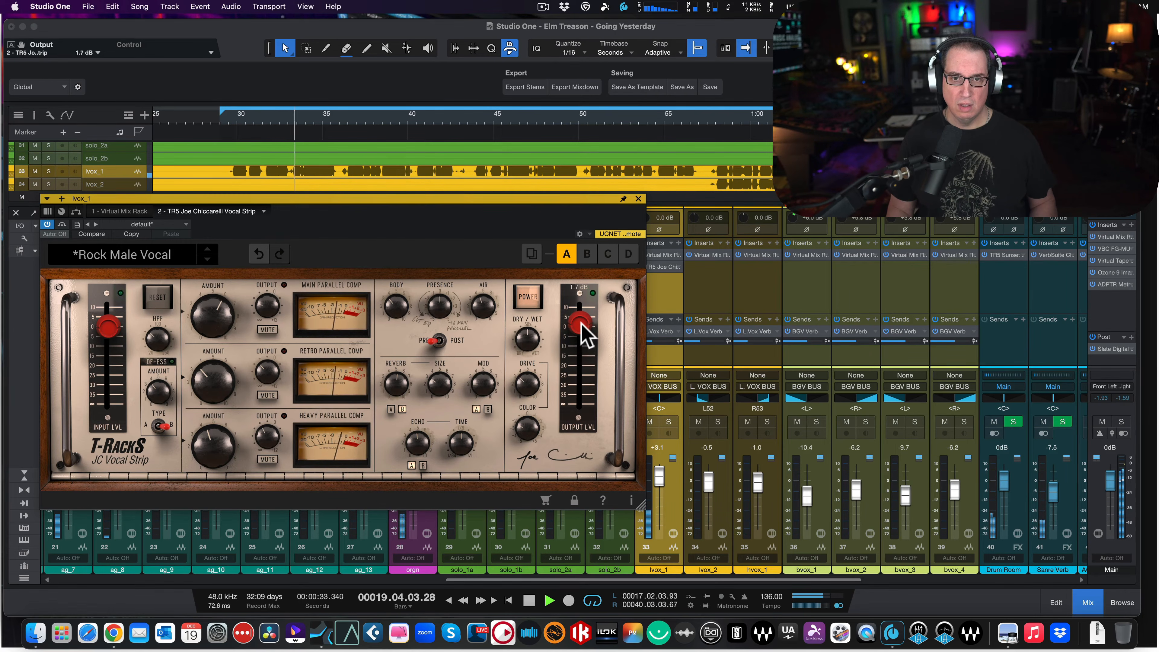
left_click(526, 301)
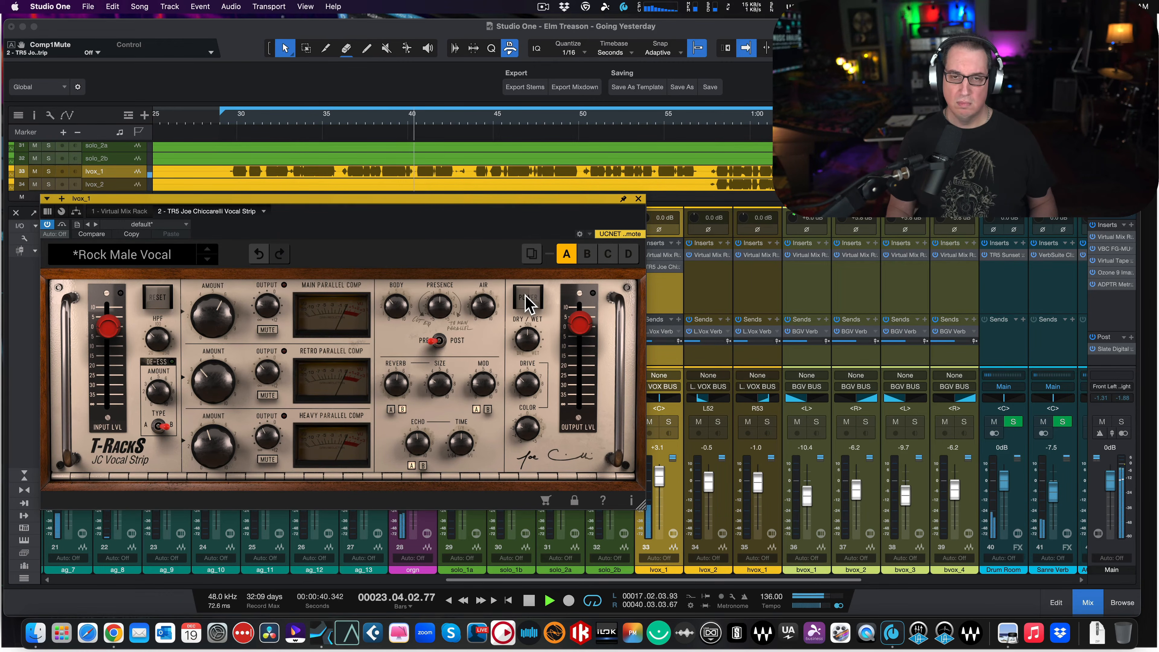
left_click(526, 299)
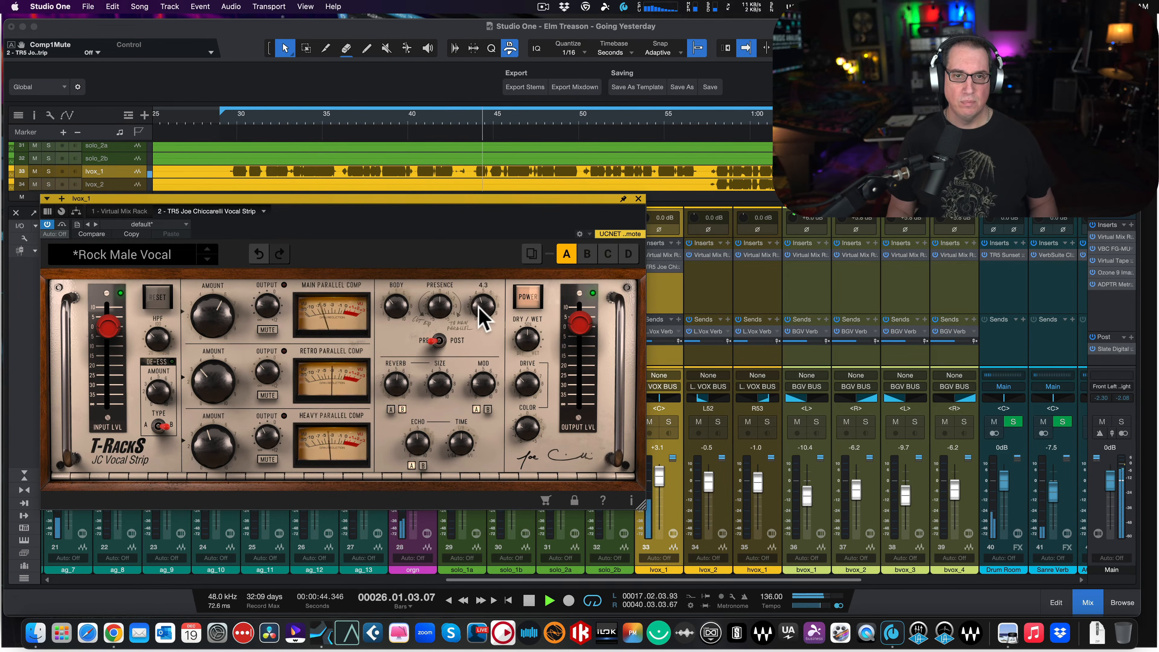
- Raise the vocal strip's Air to 6.1 and slightly adjust its Presence during playback
left_click_drag(482, 311, 483, 272)
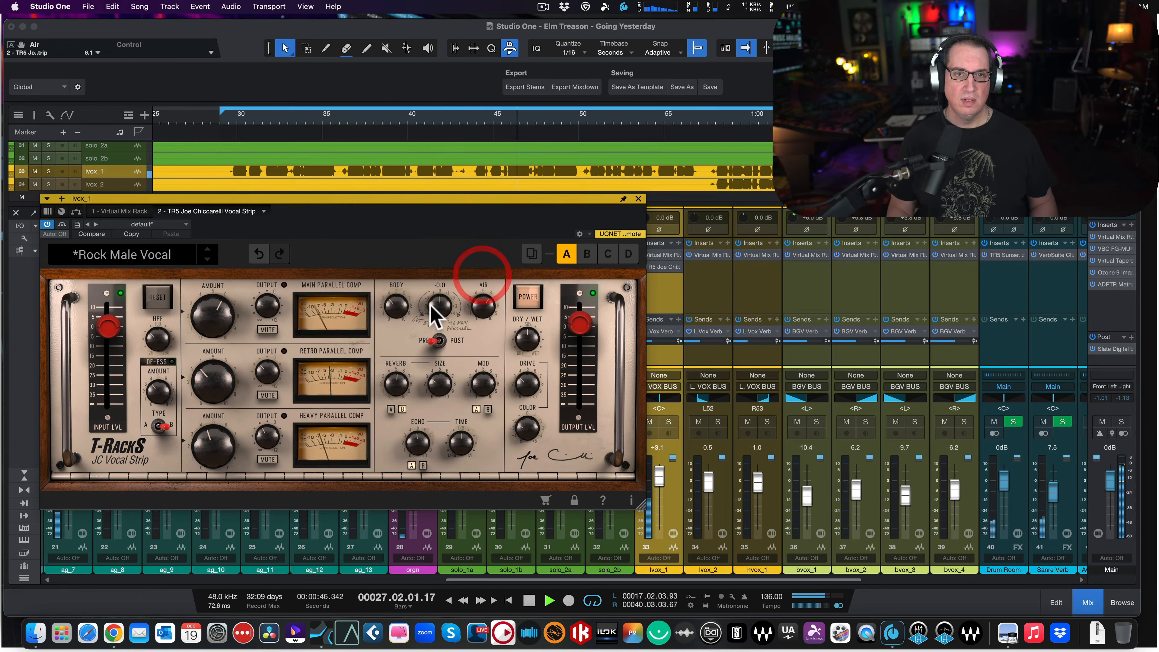
left_click_drag(432, 306, 433, 300)
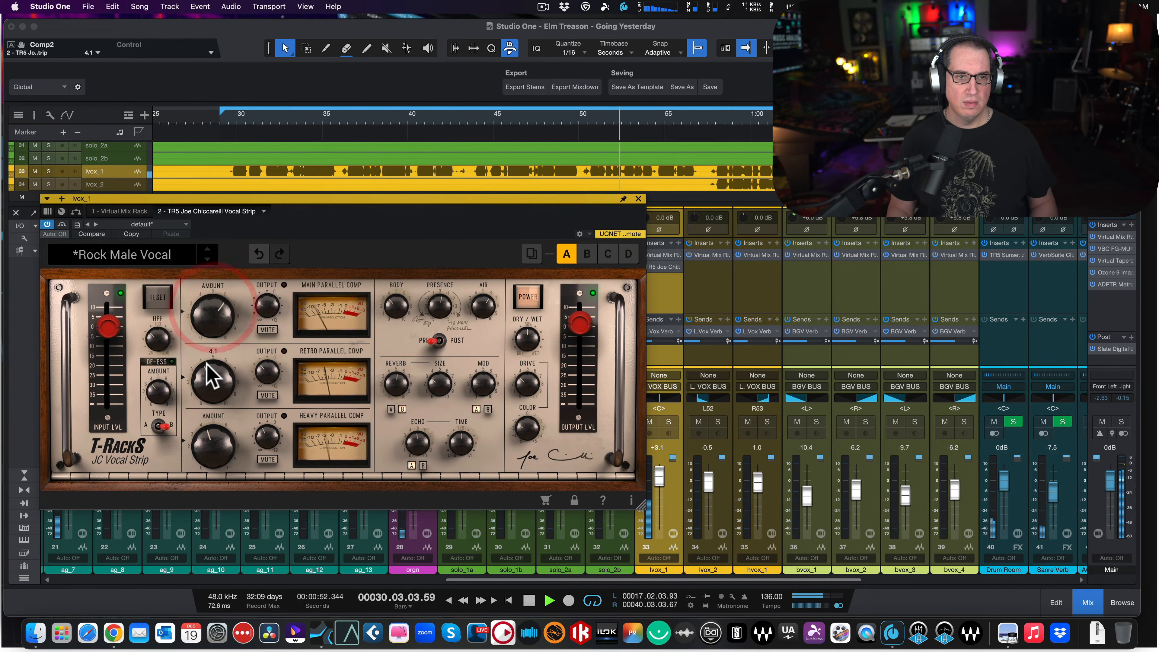
- Set the Retro parallel compressor's amount to 4.4 and the Heavy parallel compressor's amount to 5.0
left_click_drag(206, 367, 206, 383)
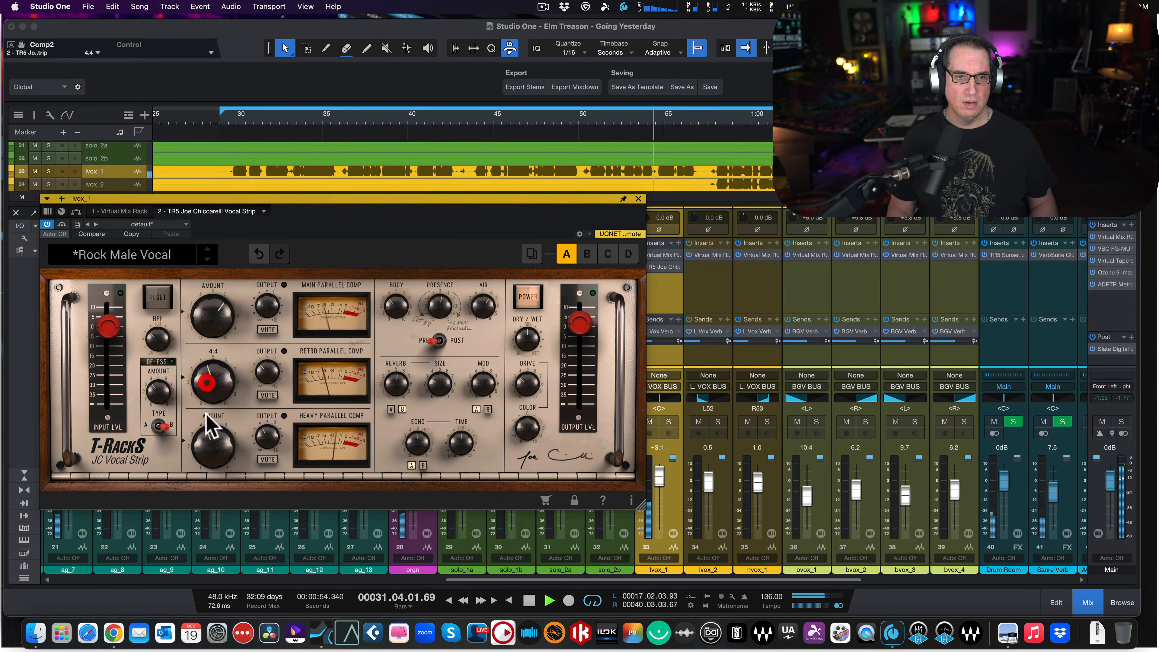
left_click_drag(209, 442, 208, 436)
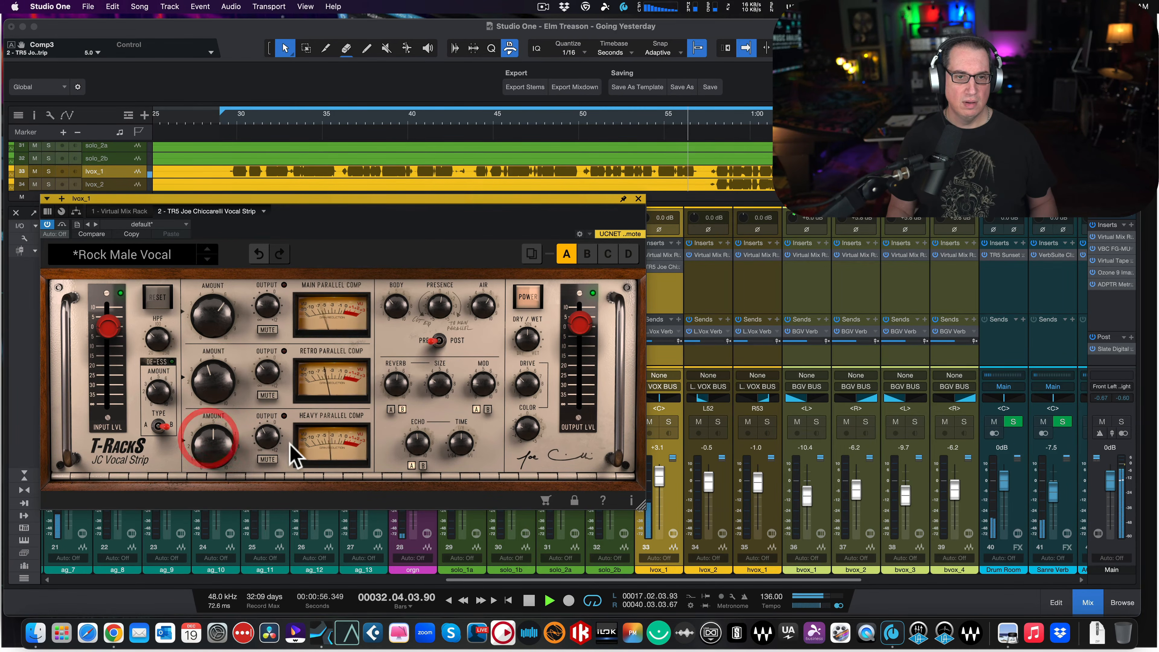
- Compare the strip bypassed and active with the new compressor amounts, replaying the mix from the start of the vocal
left_click(531, 295)
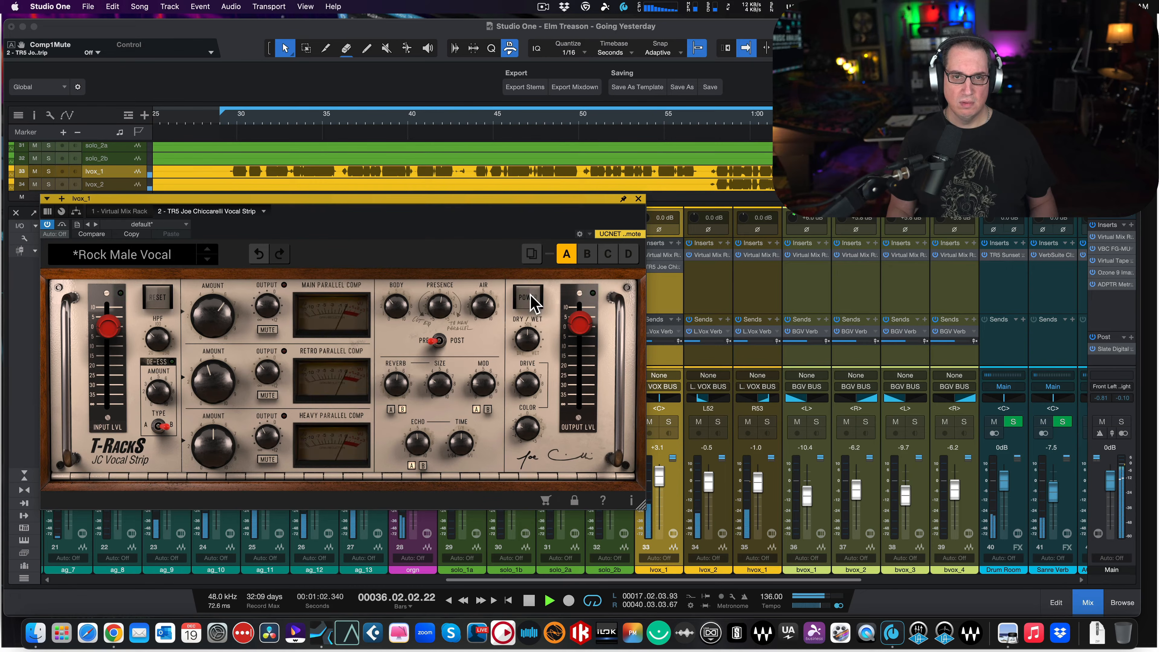
left_click(531, 296)
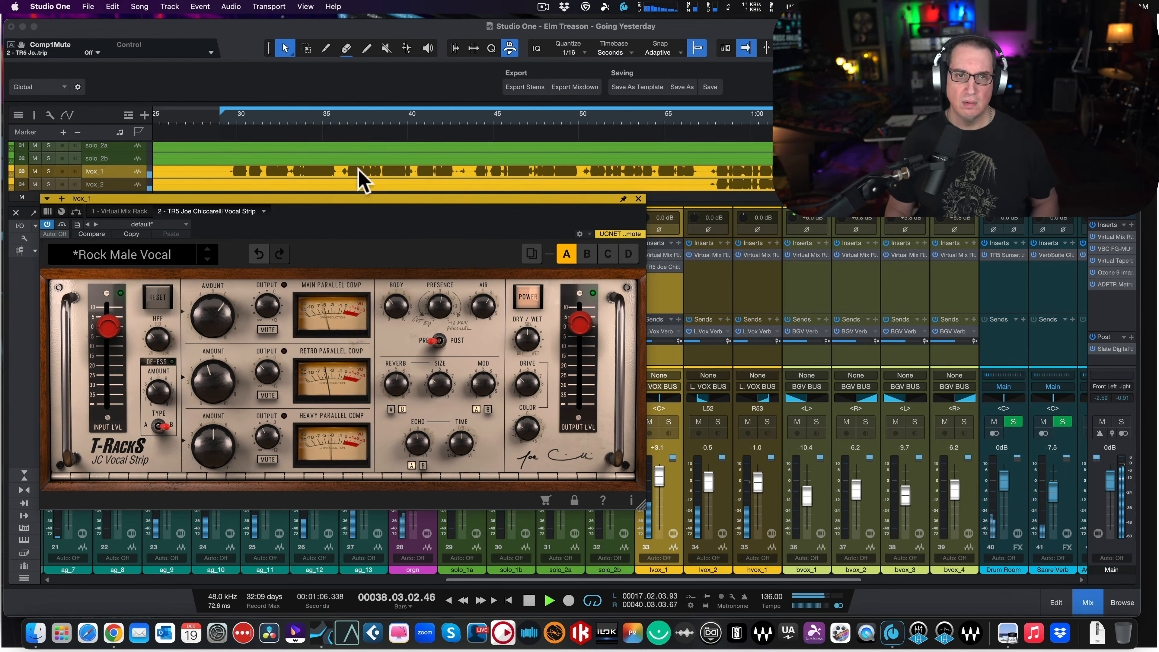
key("super+s")
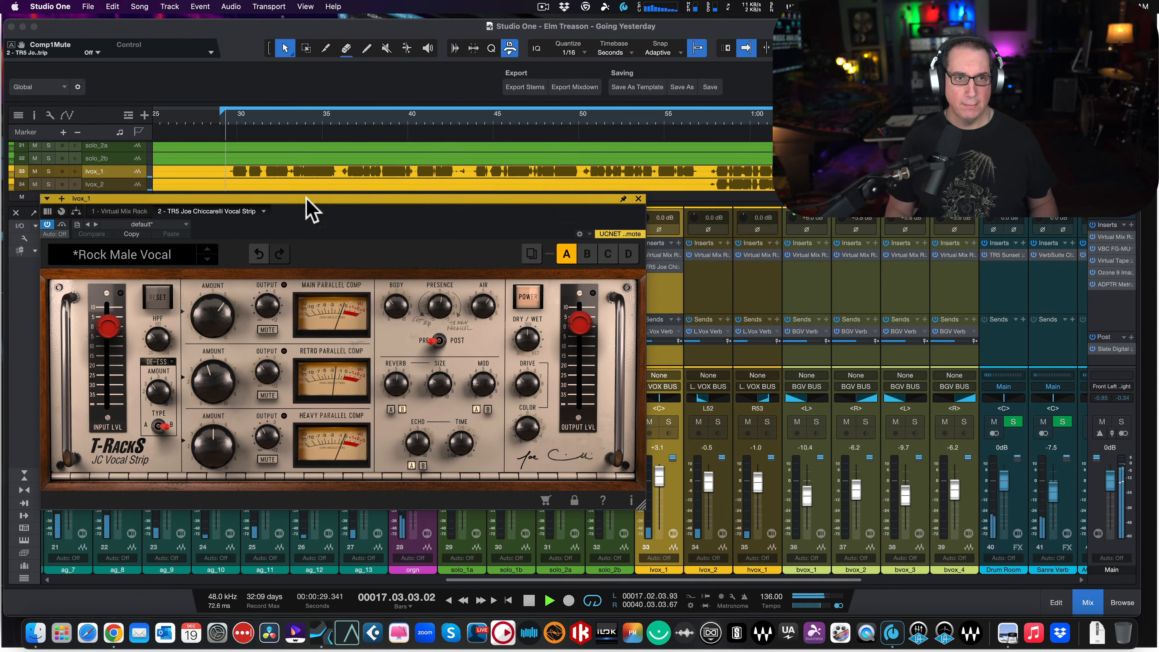
left_click(529, 298)
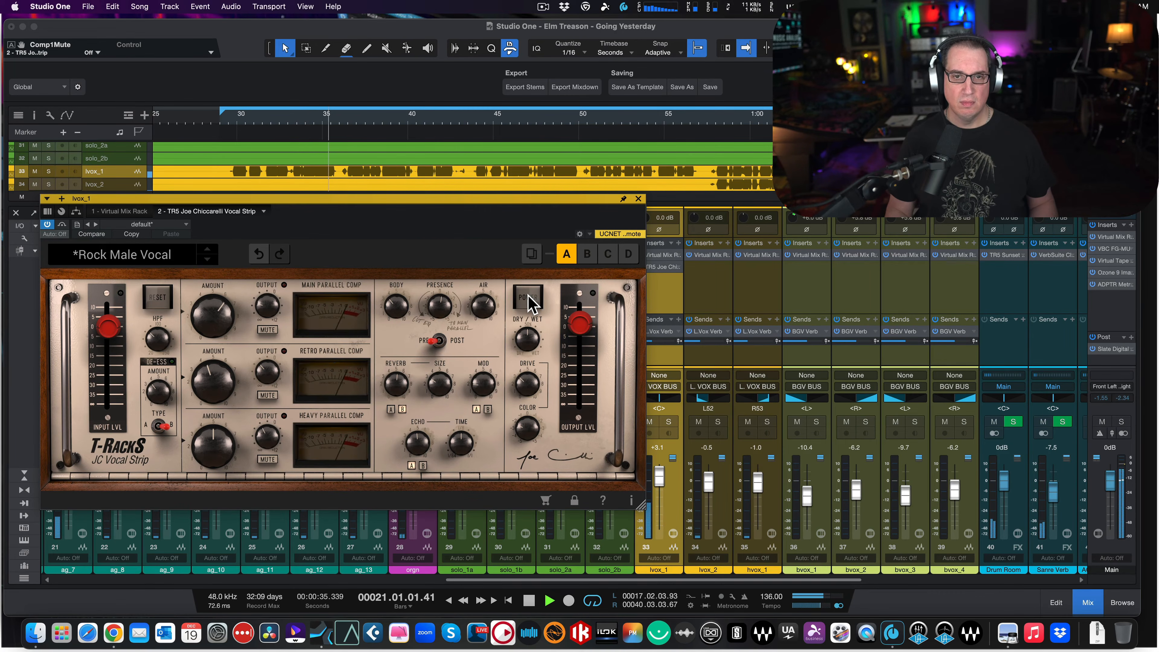
left_click(529, 298)
- Set Drive to 5.8 and Color to -1.1 on the vocal strip
left_click_drag(529, 387, 531, 349)
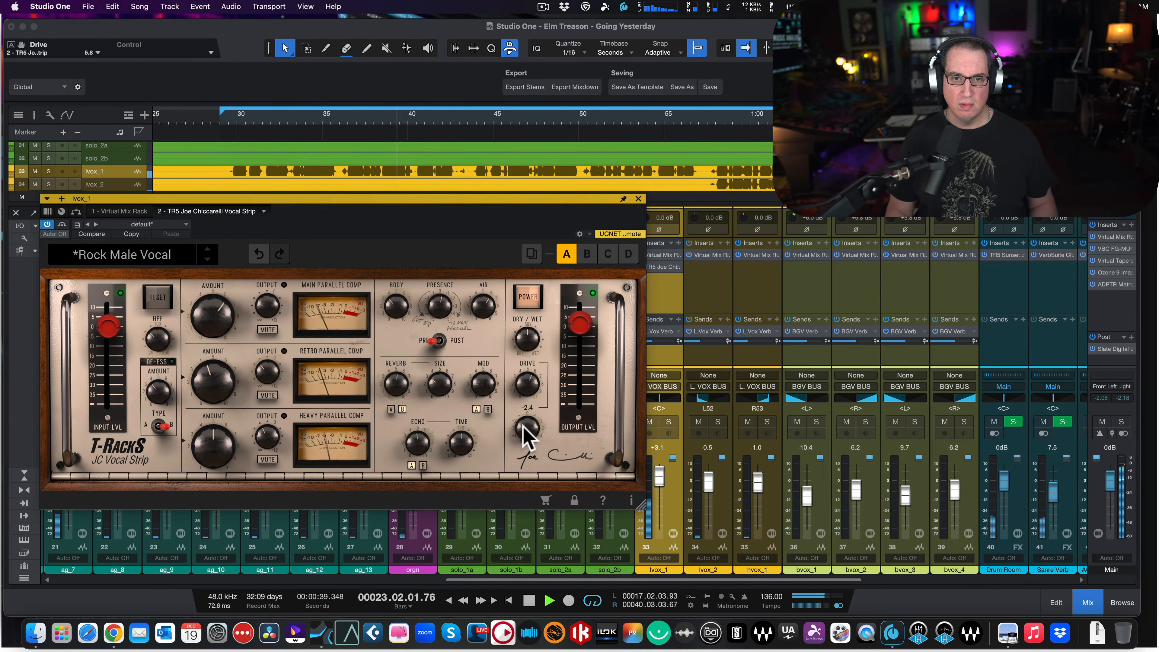
mouse_move(524, 427)
left_mouse_down()
mouse_move(525, 364)
mouse_move(518, 414)
left_mouse_up()
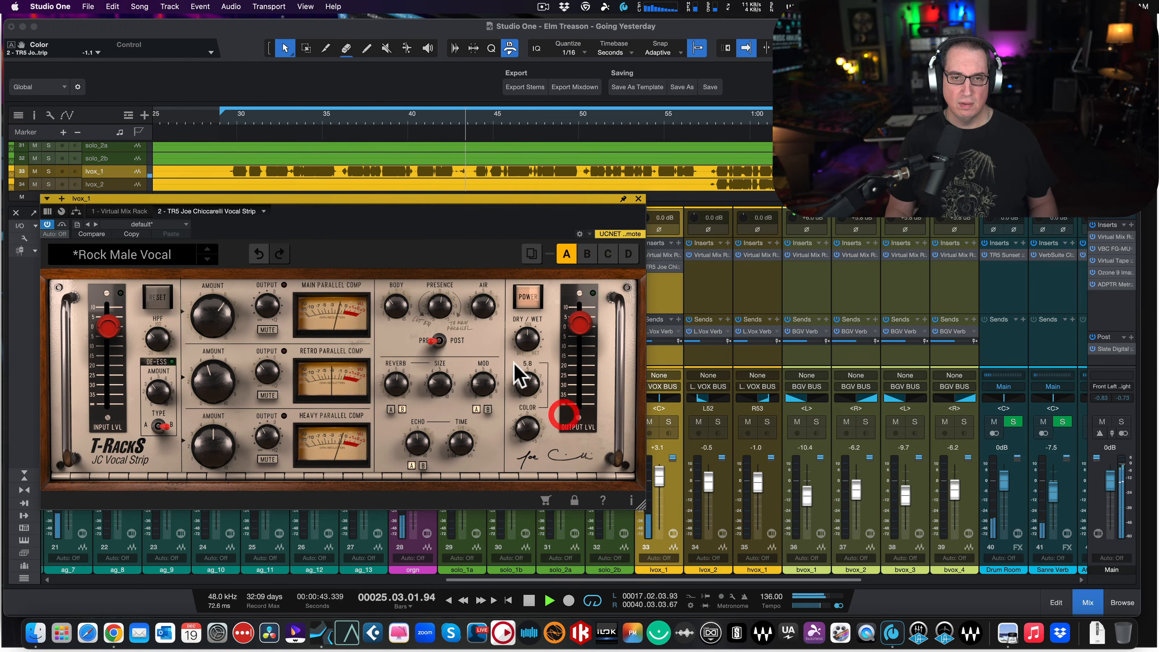
- Compare the strip bypassed and active with the new Drive and Color settings, replaying the mix from the start of the vocal
left_click(531, 294)
left_click(530, 297)
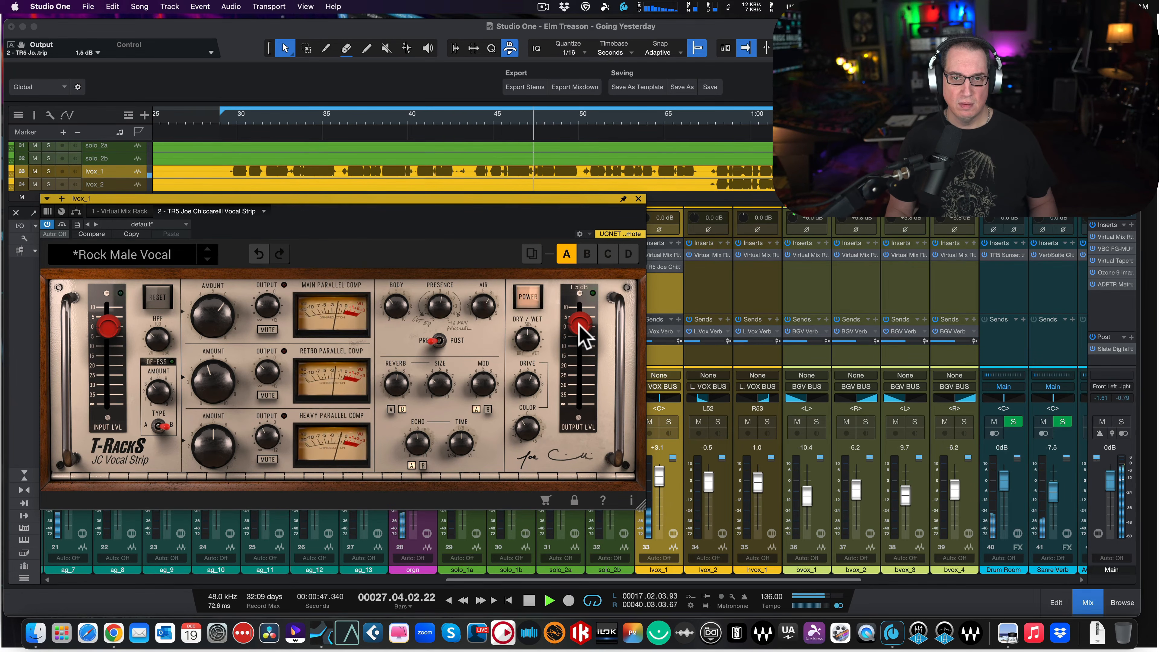
left_click(529, 299)
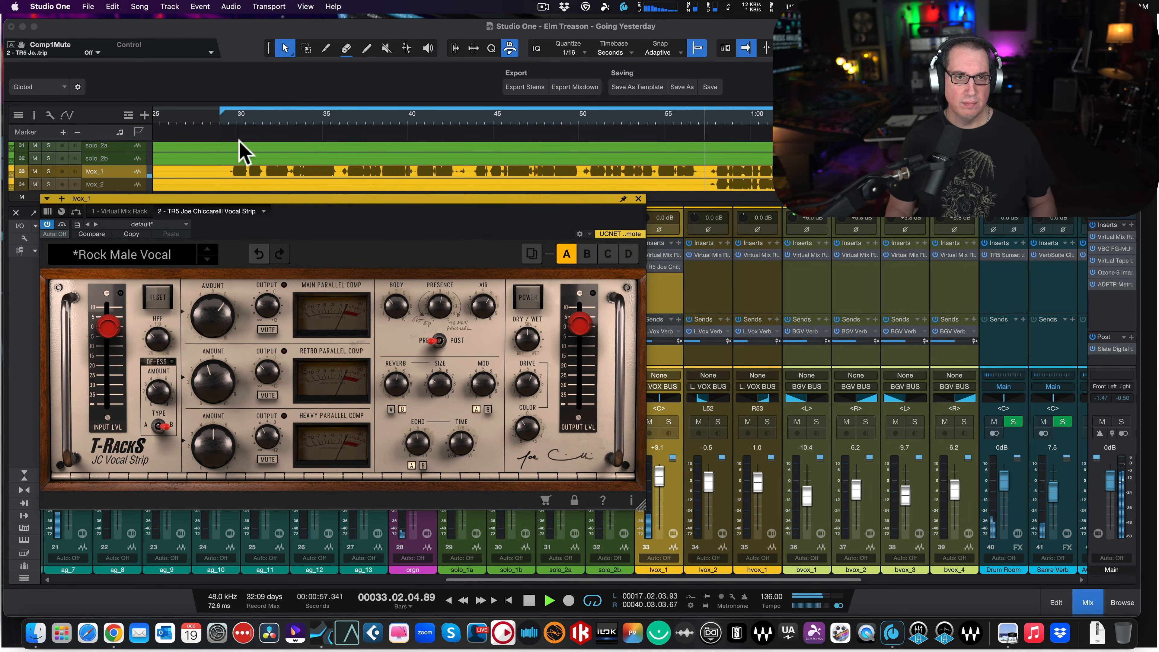
left_click(228, 123)
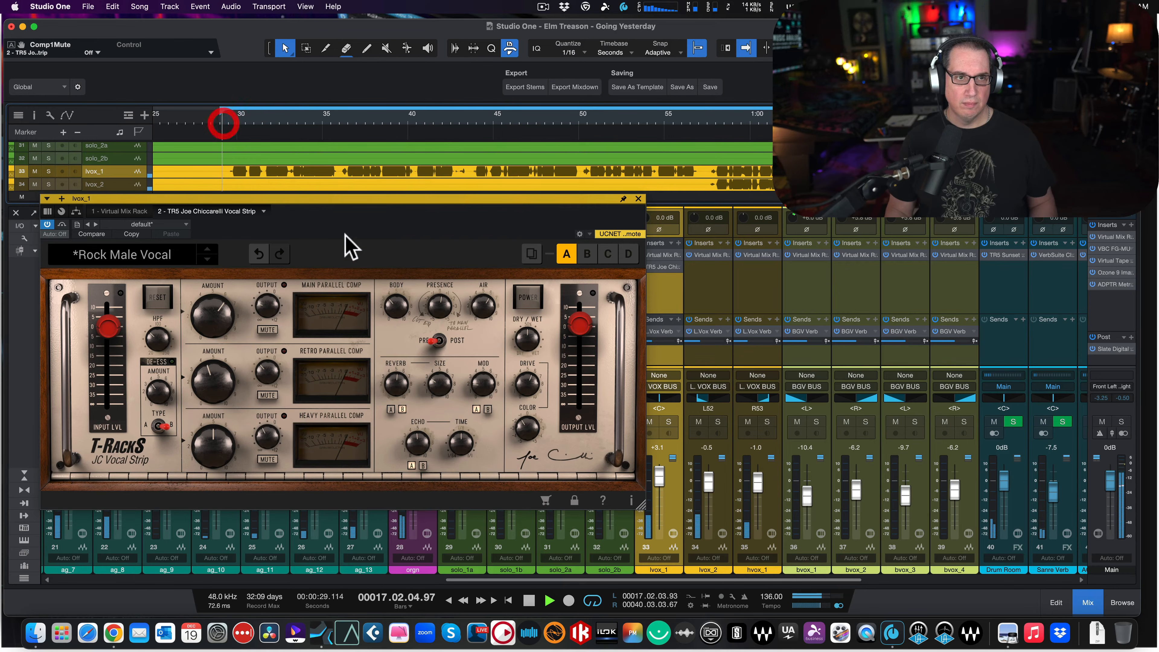
left_click(534, 295)
- Lower the strip's output level to -0.6 dB and check the level match between bypassed and active
left_click_drag(573, 322, 576, 326)
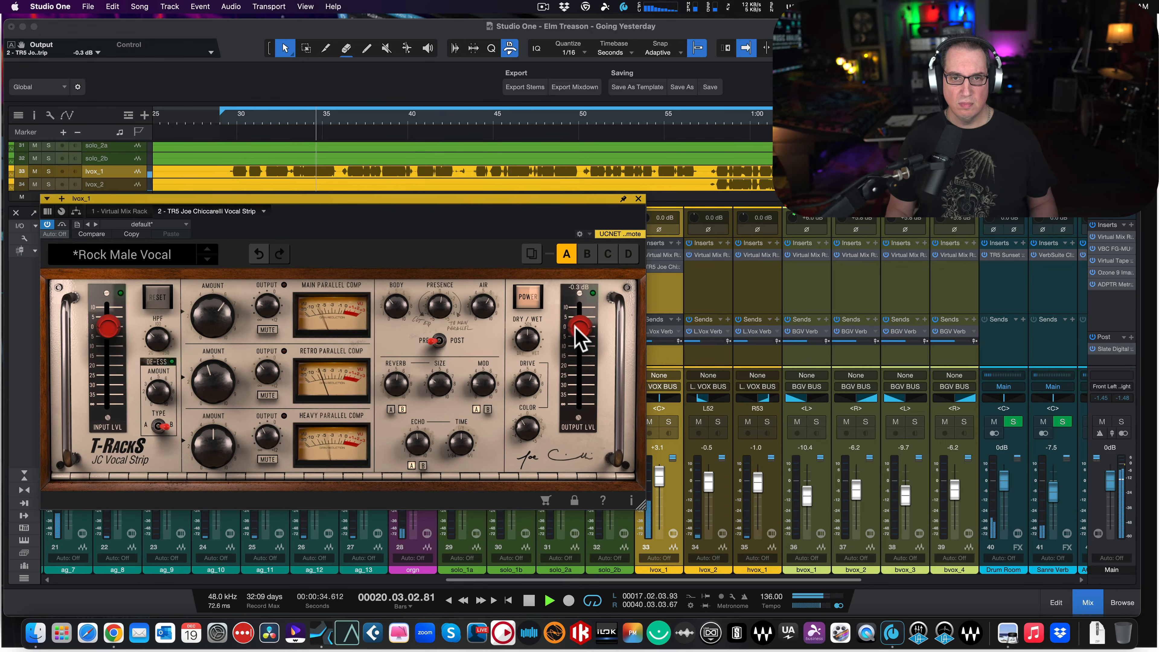
left_click(525, 297)
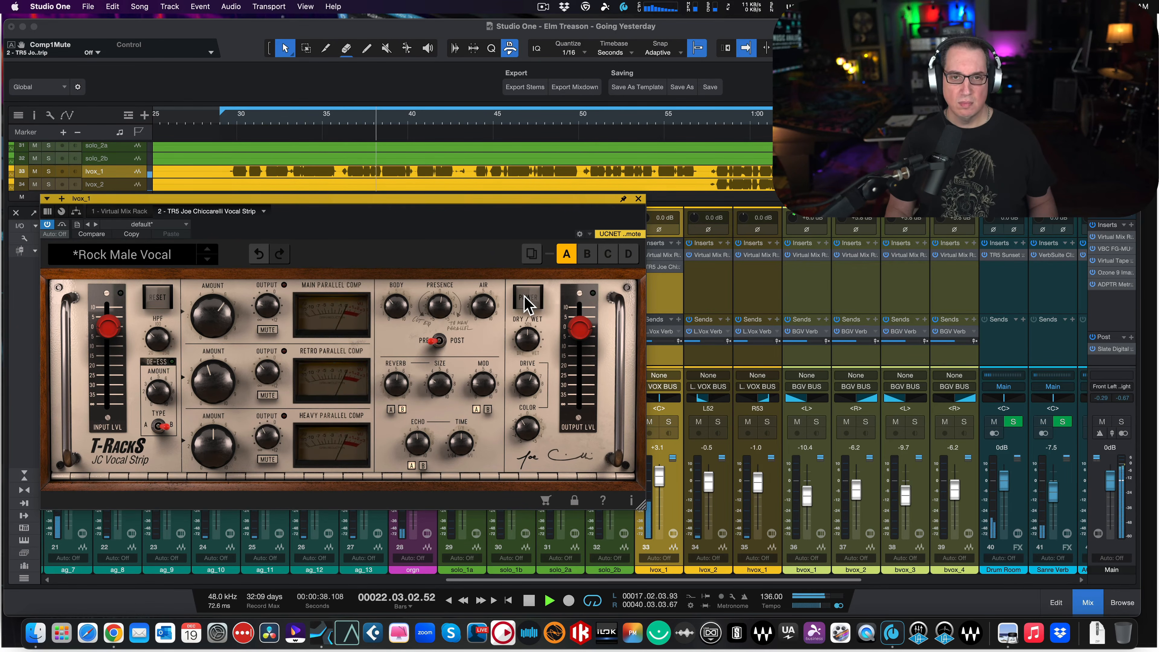
left_click(527, 301)
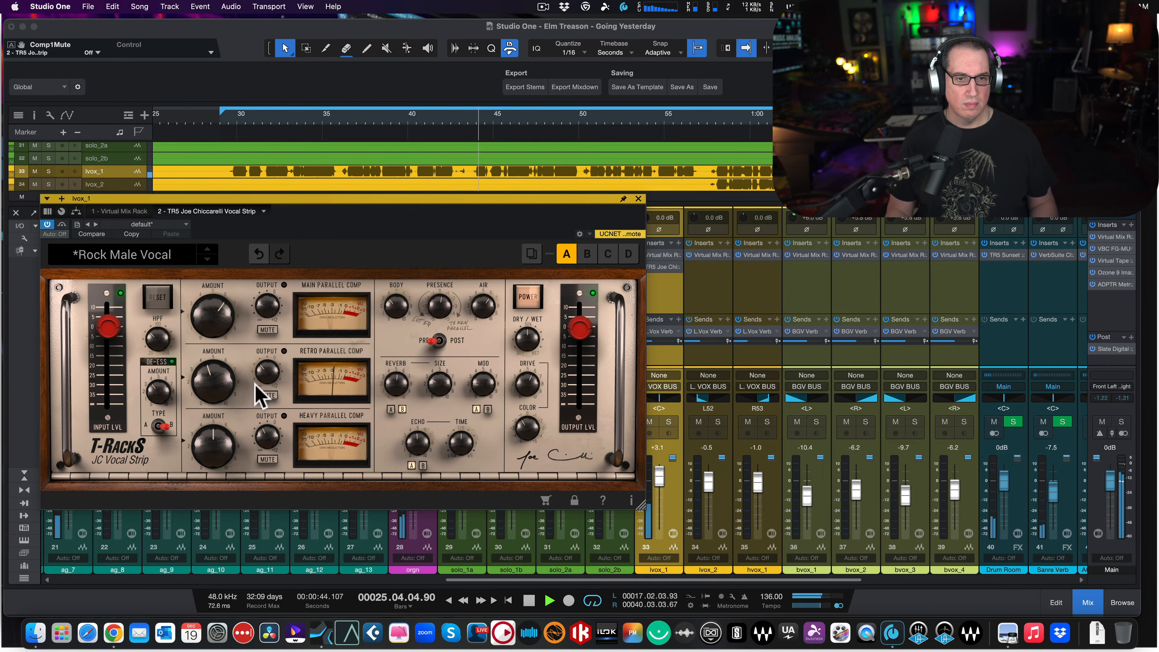
- Audition the mix with the Heavy, Retro and Main parallel compressors each muted and unmuted in turn
left_click(266, 459)
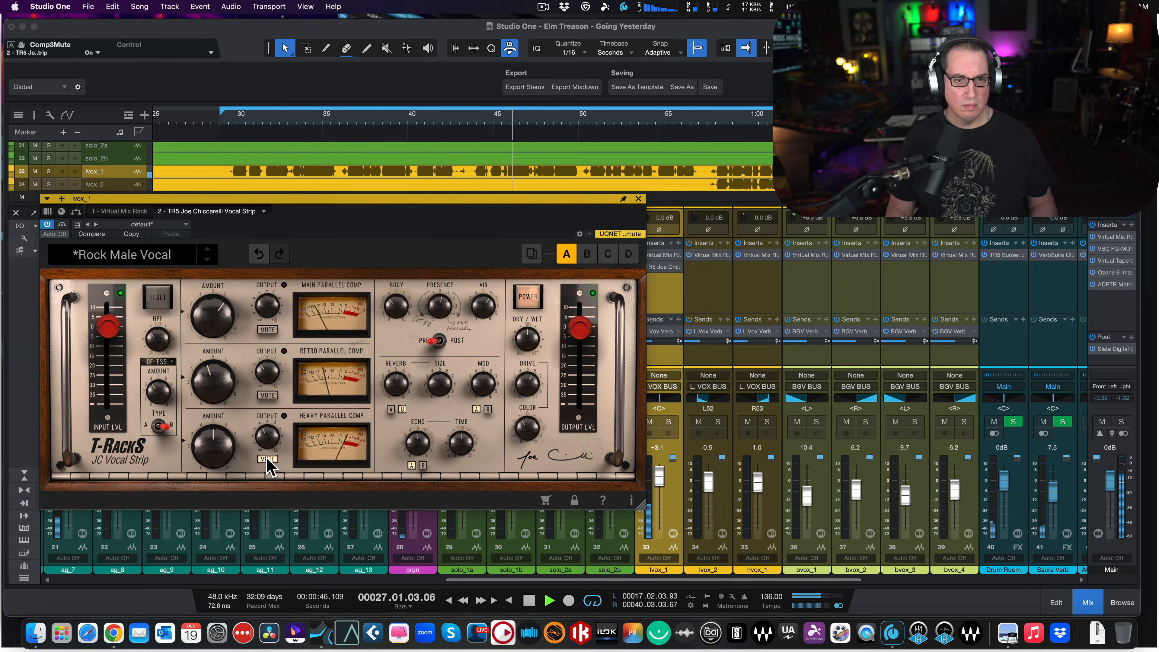
left_click(267, 458)
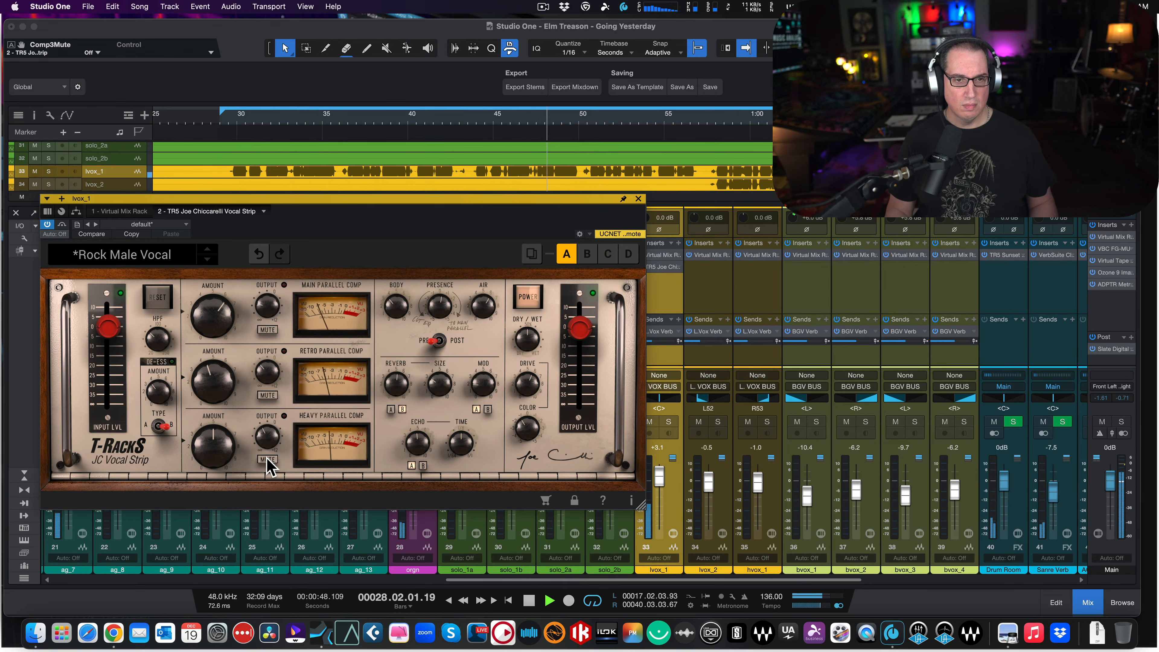
left_click(269, 395)
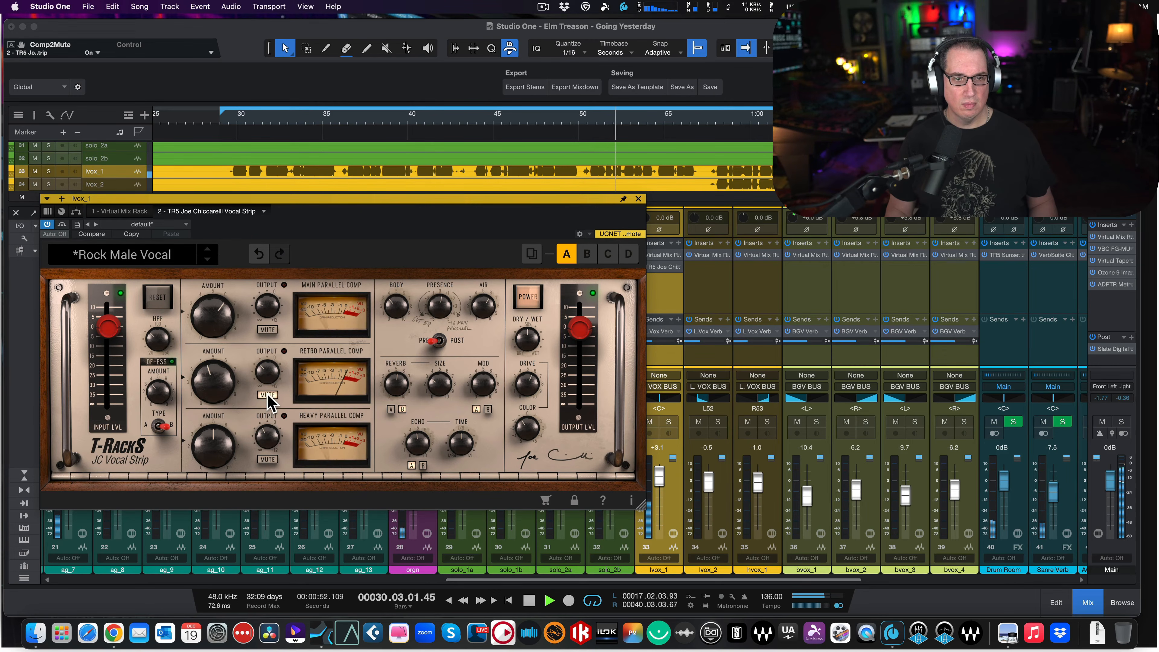
left_click(268, 396)
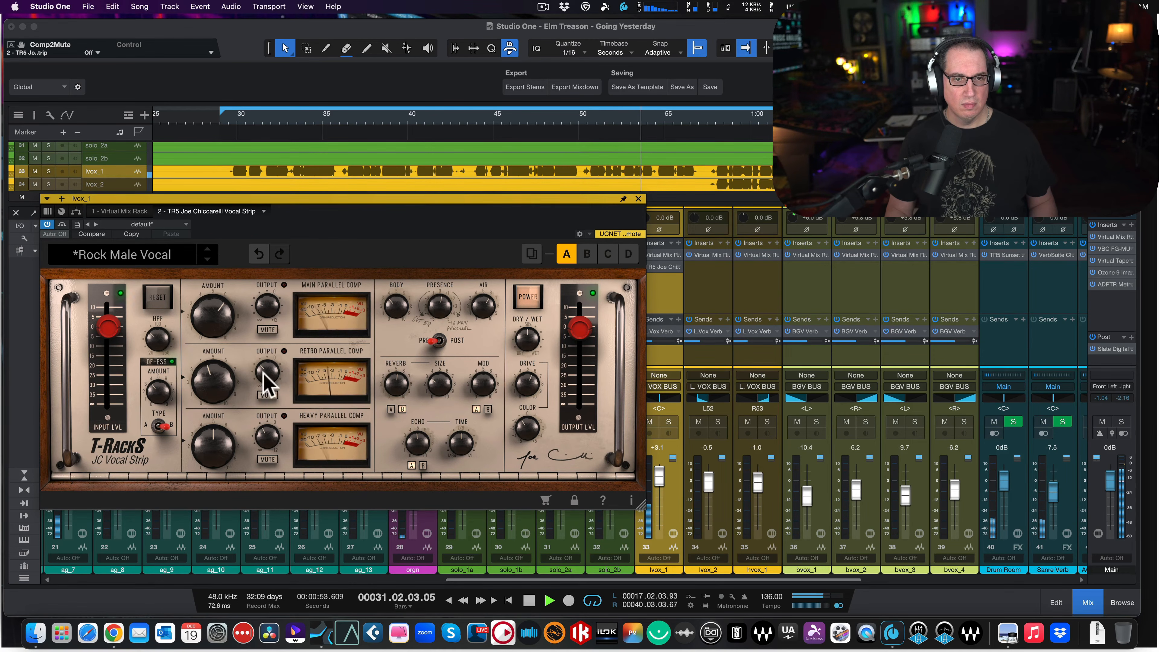
left_click(269, 330)
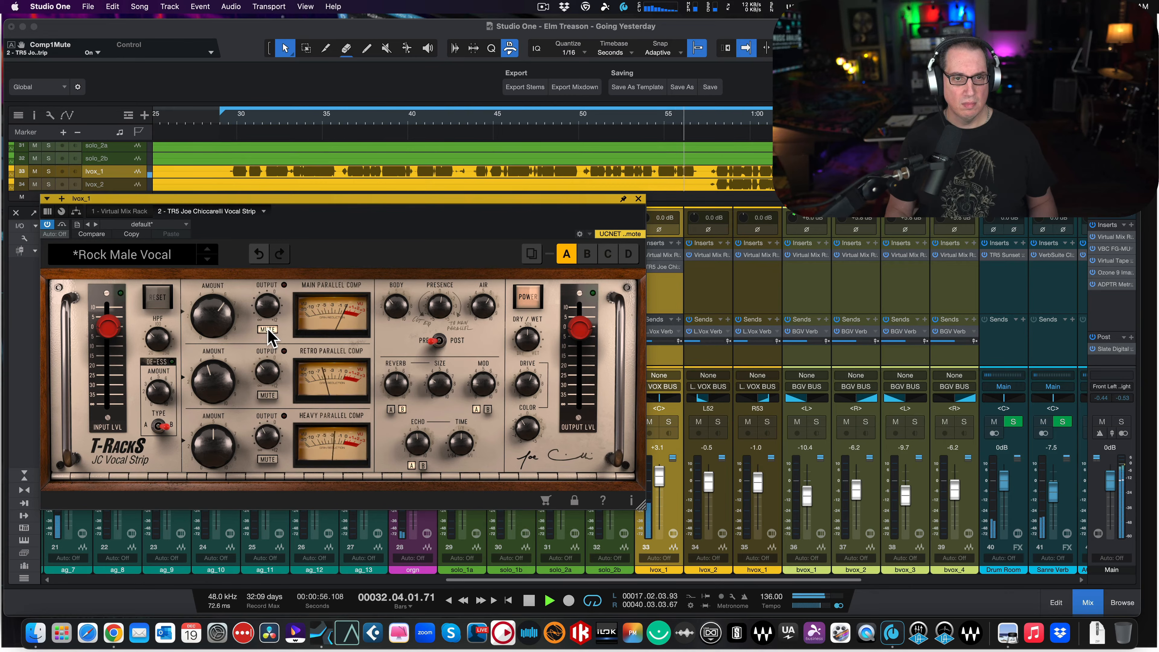
left_click(268, 330)
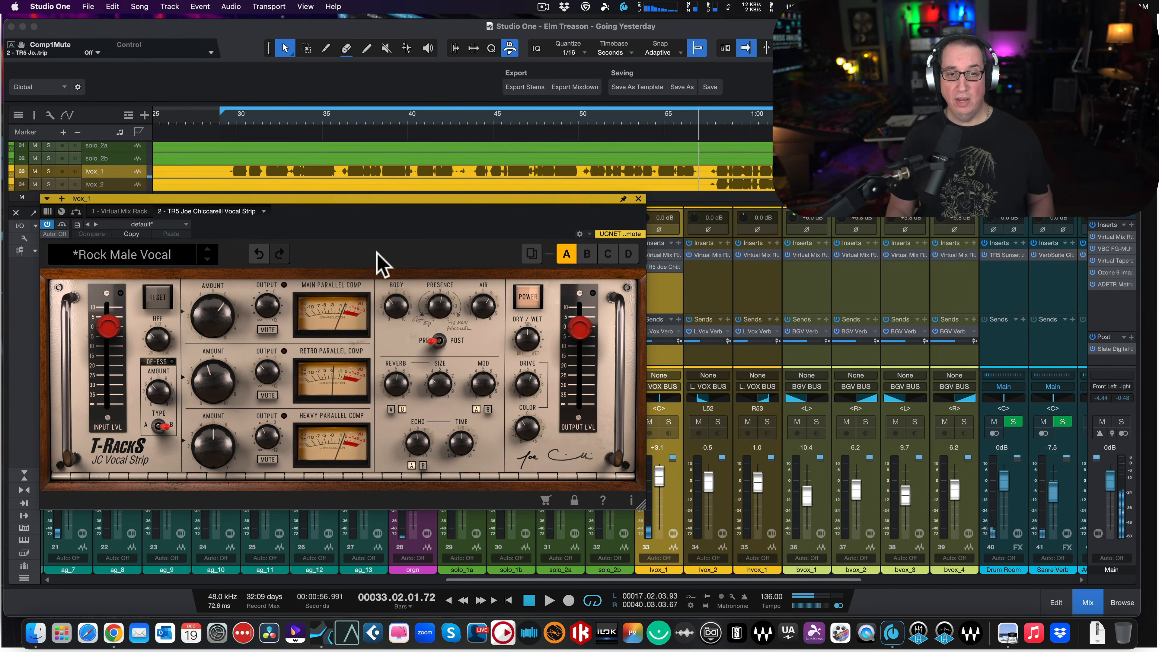
left_click_drag(396, 199, 392, 196)
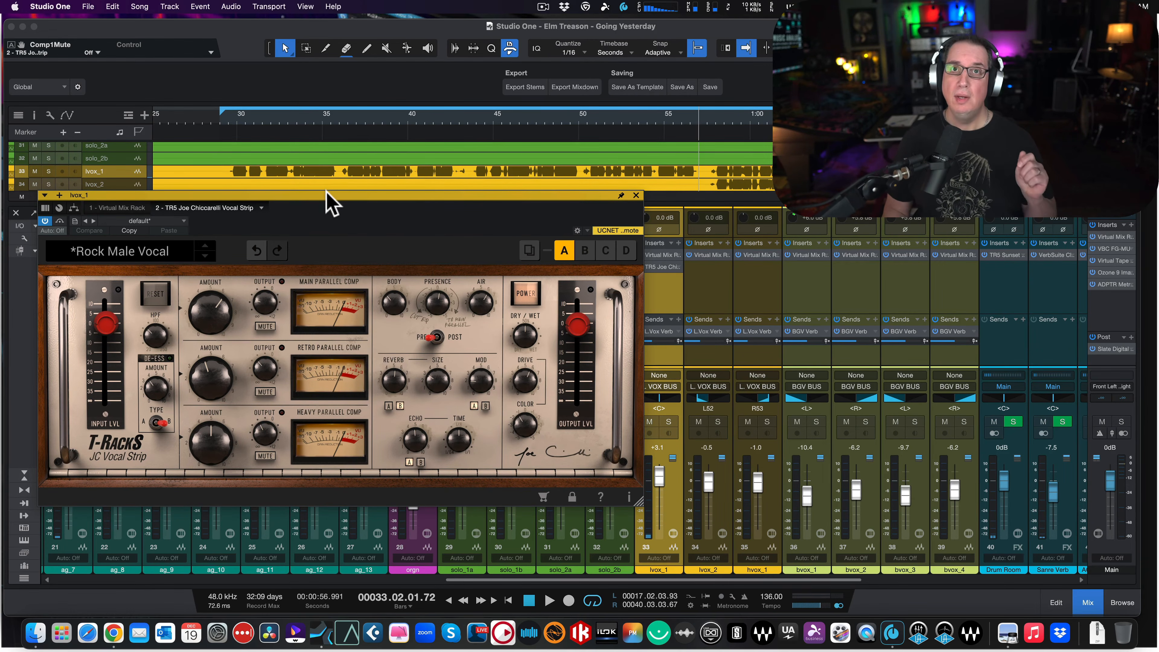
left_click_drag(326, 192, 325, 190)
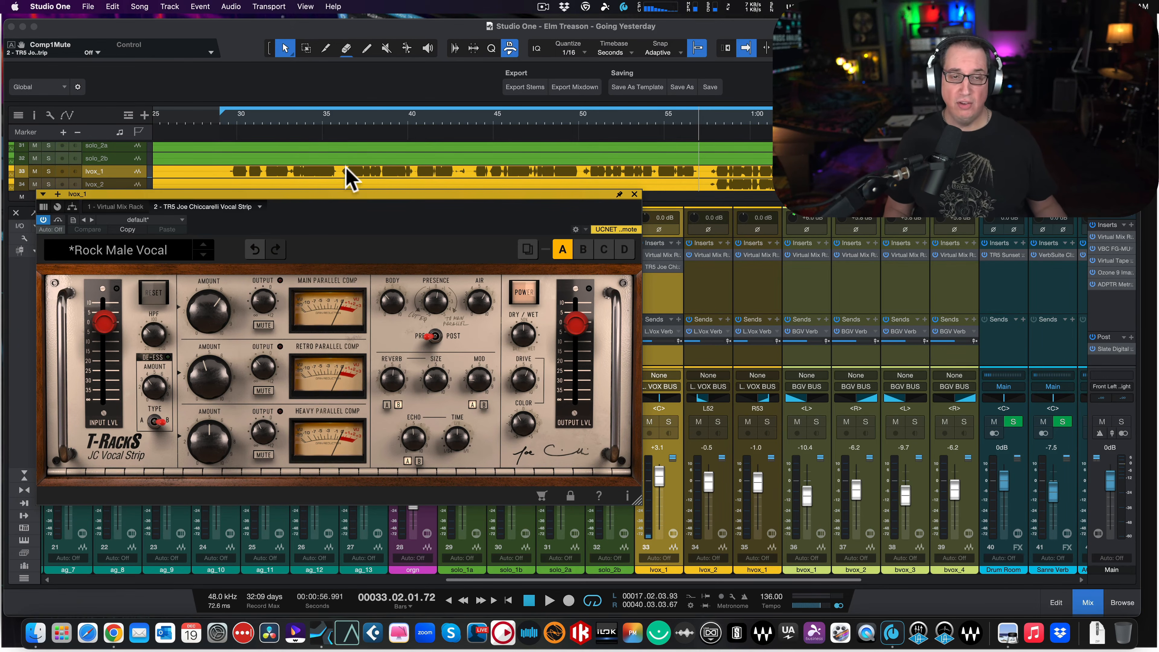
left_click_drag(329, 191, 325, 198)
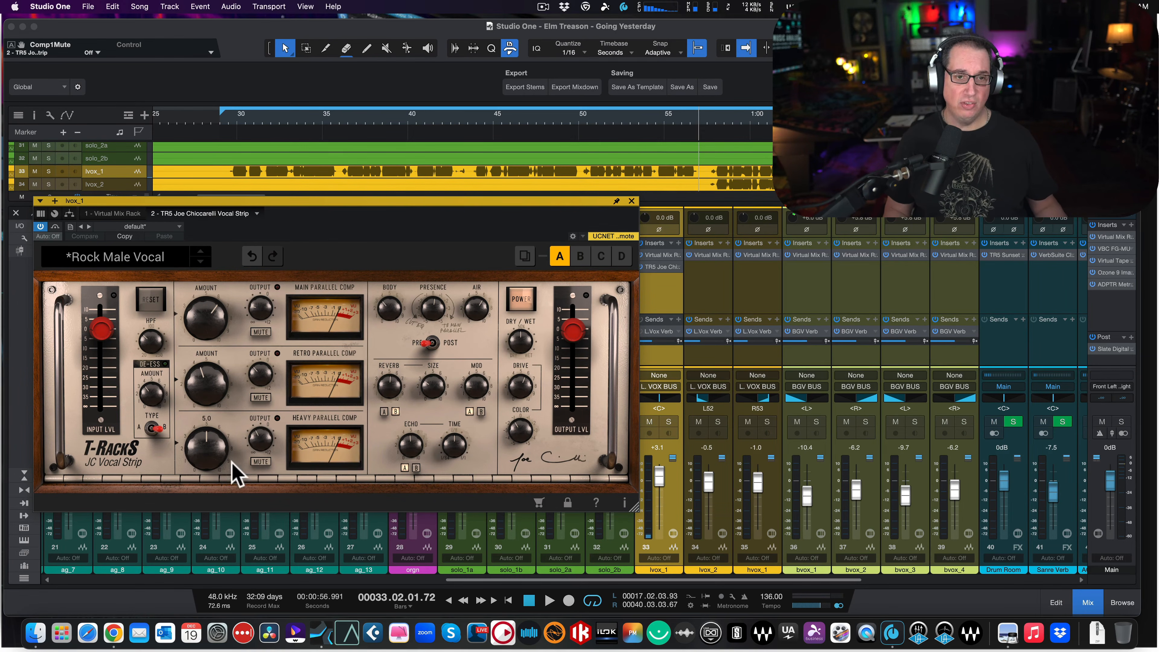
mouse_move(225, 318)
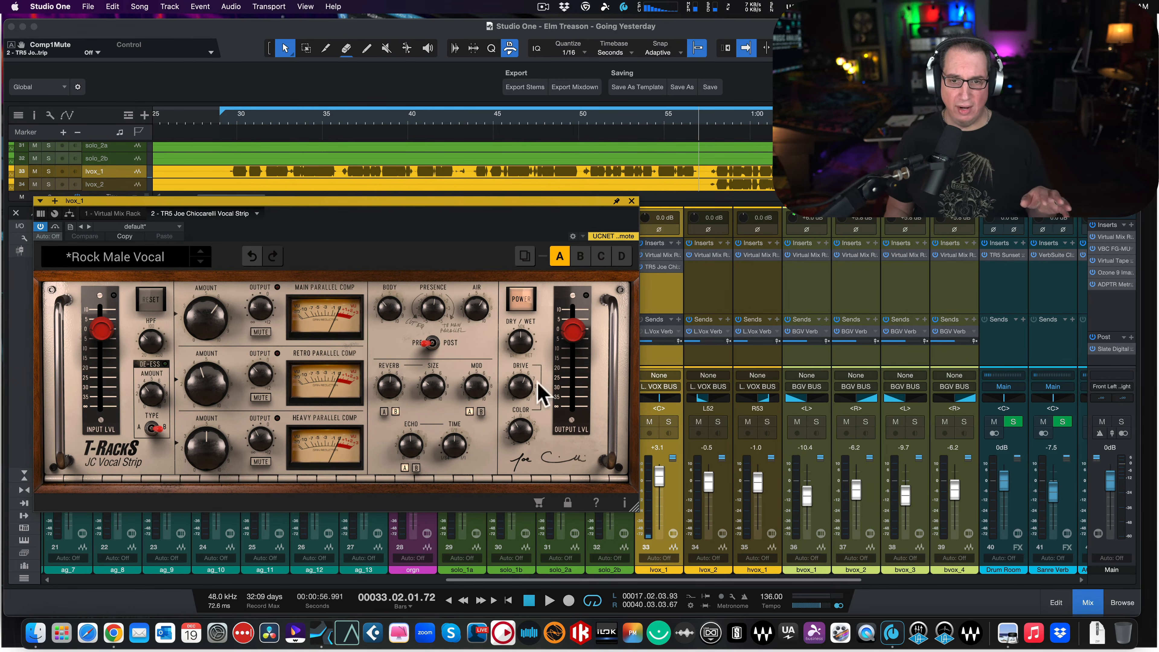
left_click_drag(487, 201, 487, 160)
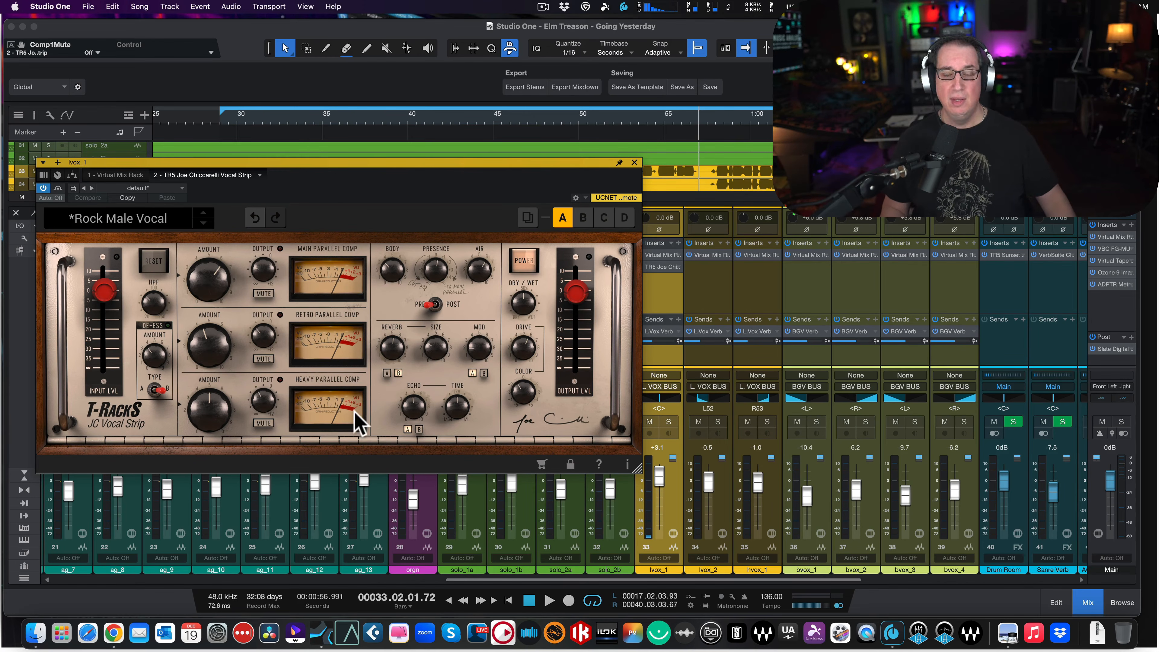
mouse_move(422, 396)
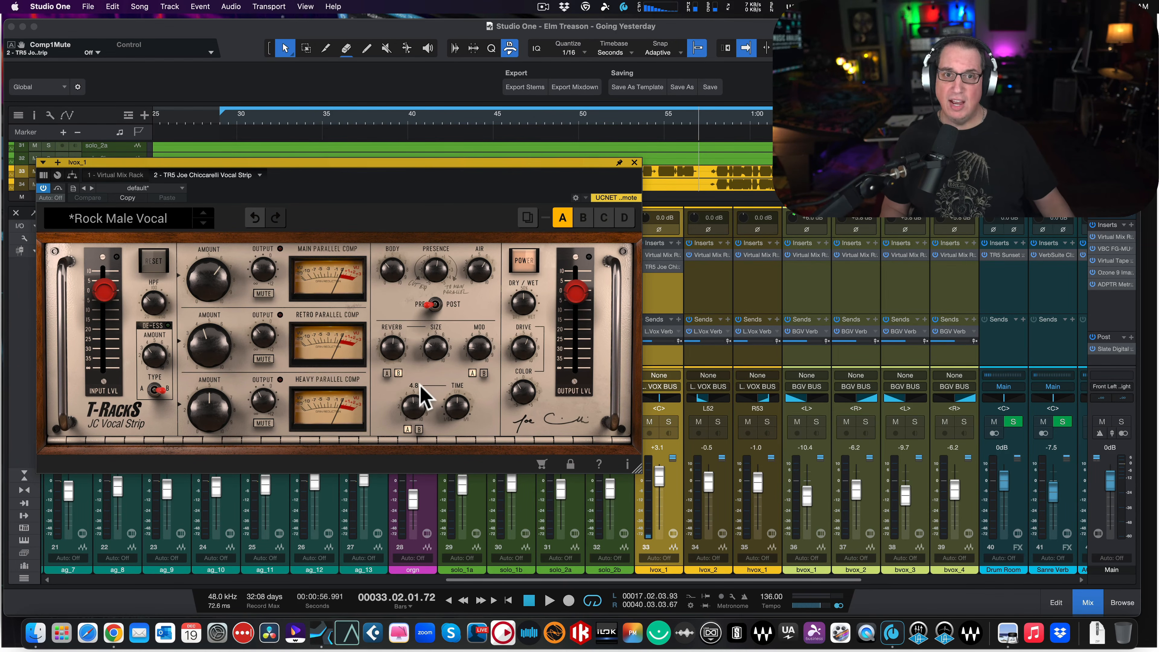
mouse_move(436, 347)
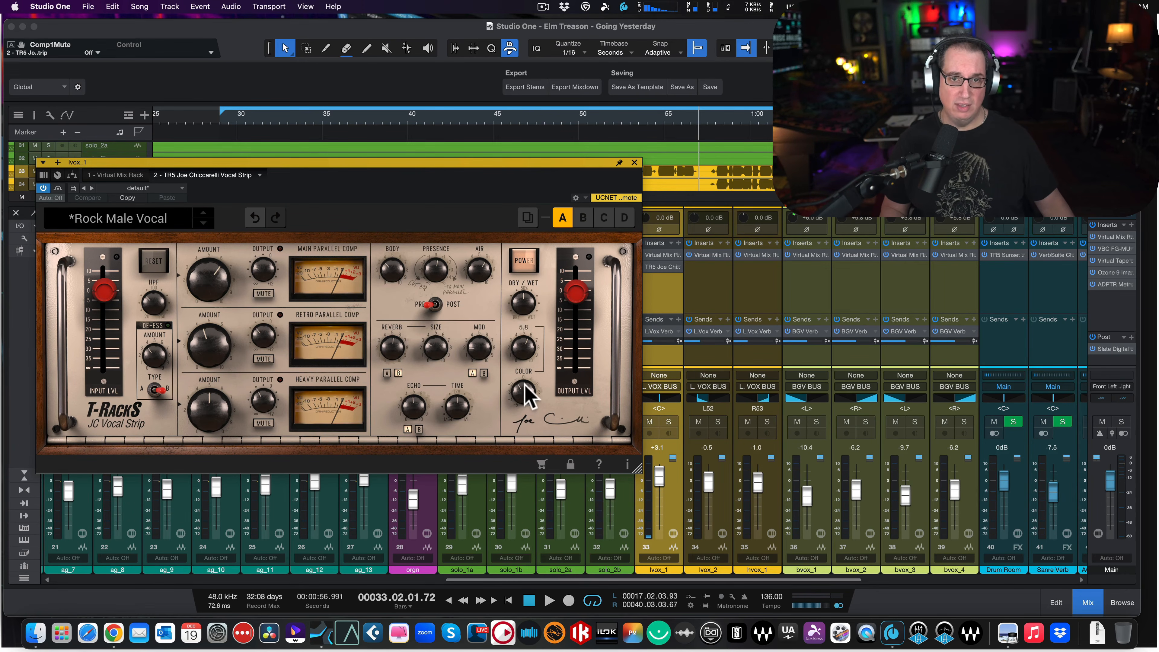
mouse_move(524, 395)
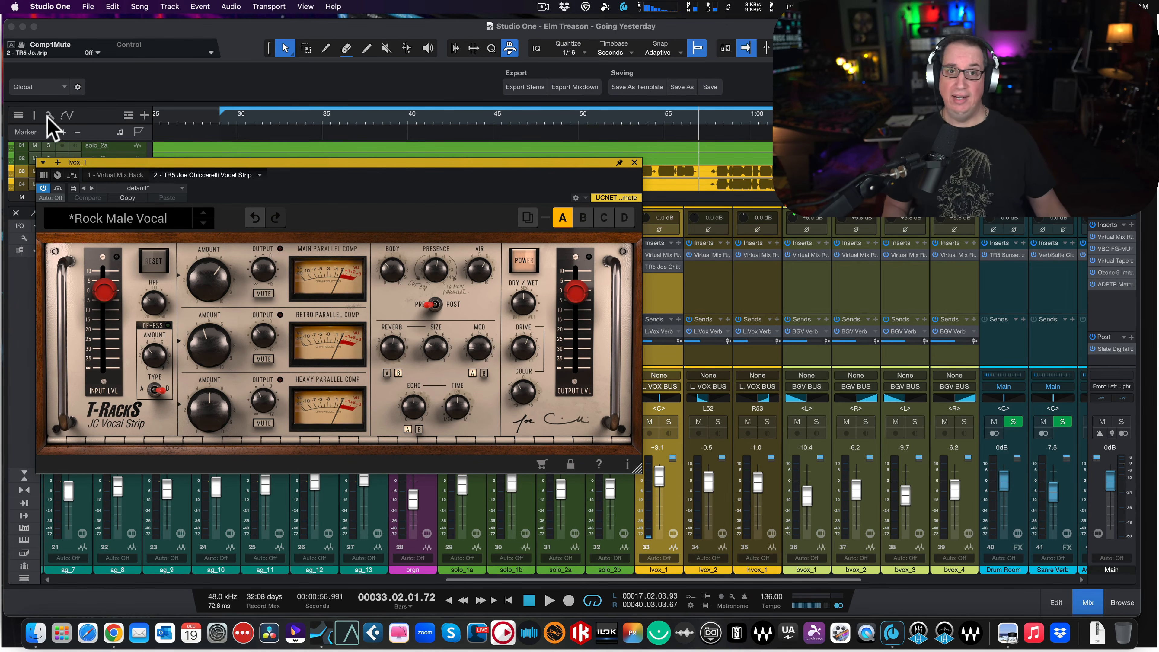
- Move the vocal strip's plug-in window upward so it clears the faders of the mixer channels beneath it
left_click_drag(201, 157, 186, 123)
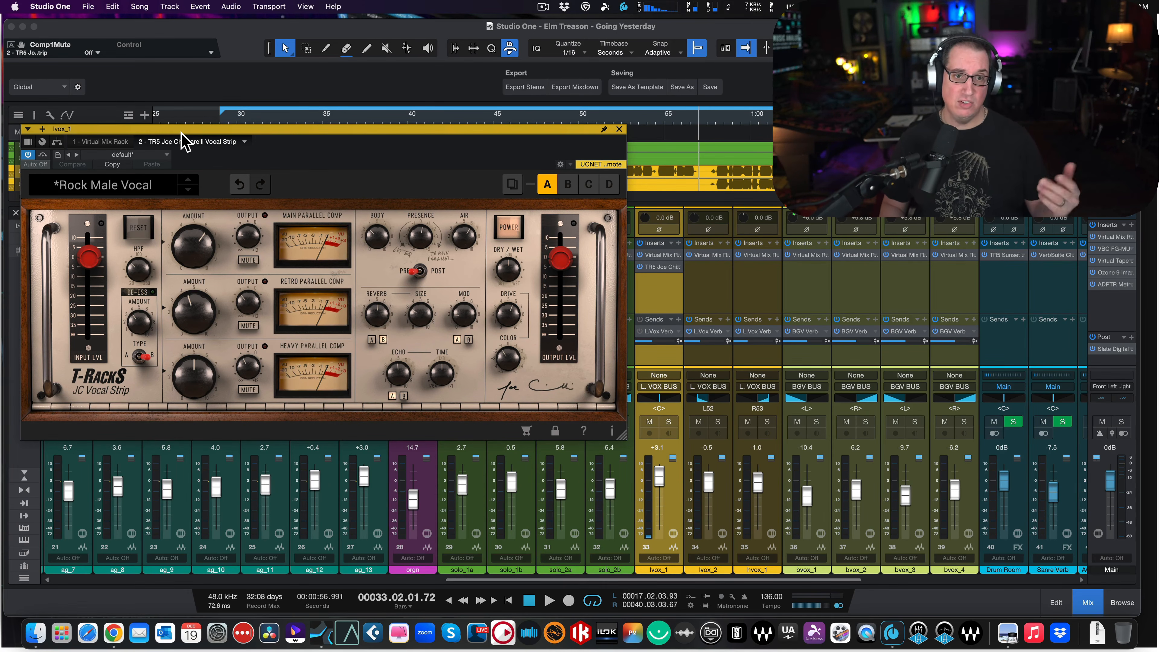
left_click_drag(219, 129, 219, 121)
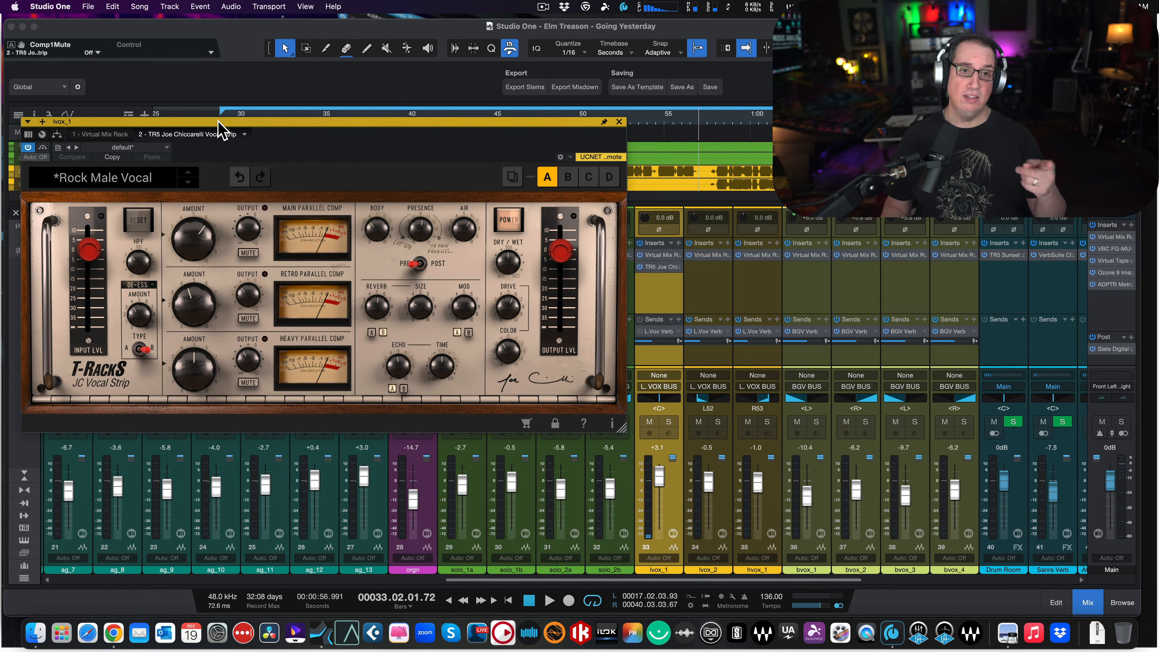
left_click_drag(218, 121, 215, 97)
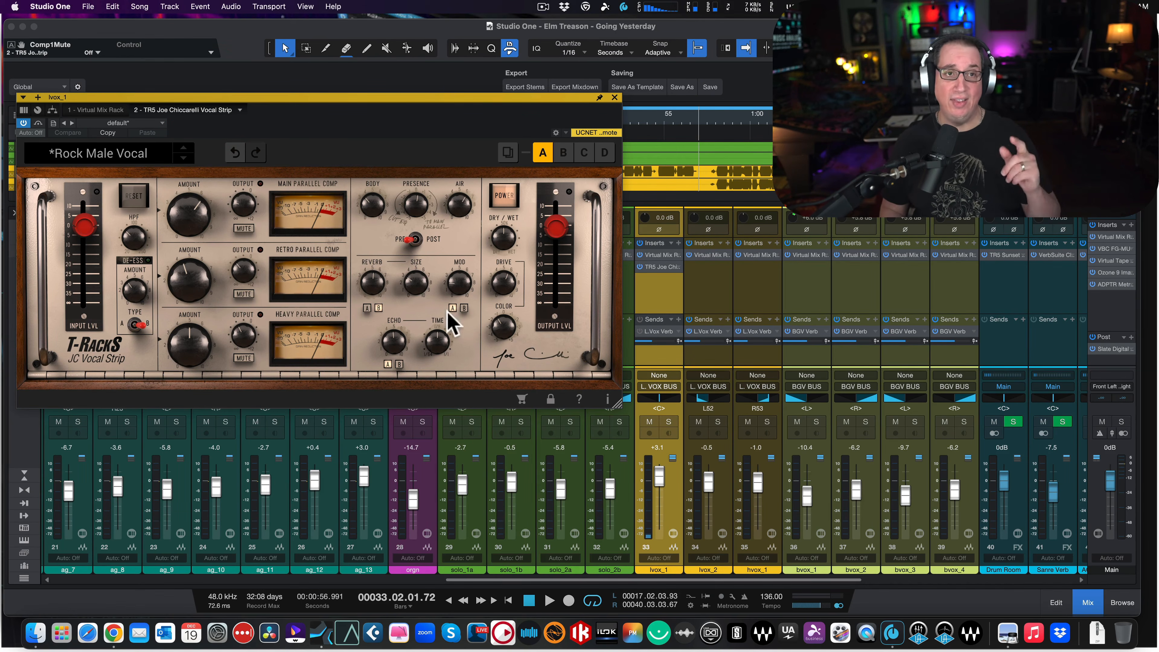
left_click_drag(269, 95, 268, 95)
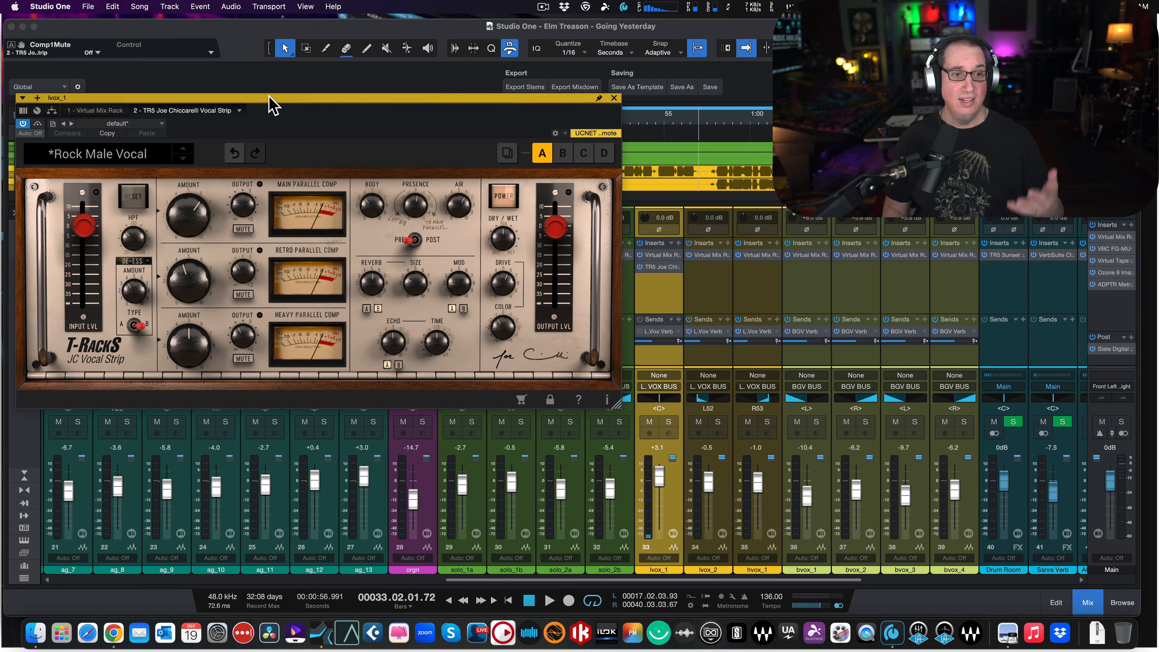